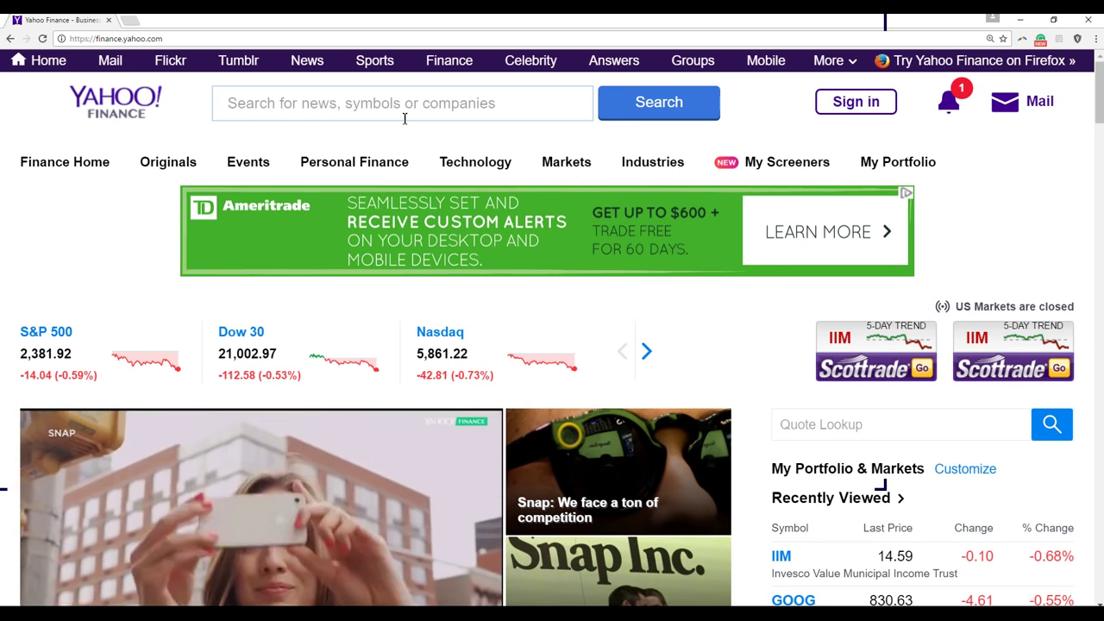
# Look up the stock symbol IIM and open its Historical Data page.
pyautogui.click(404, 118)
pyautogui.write('iim')
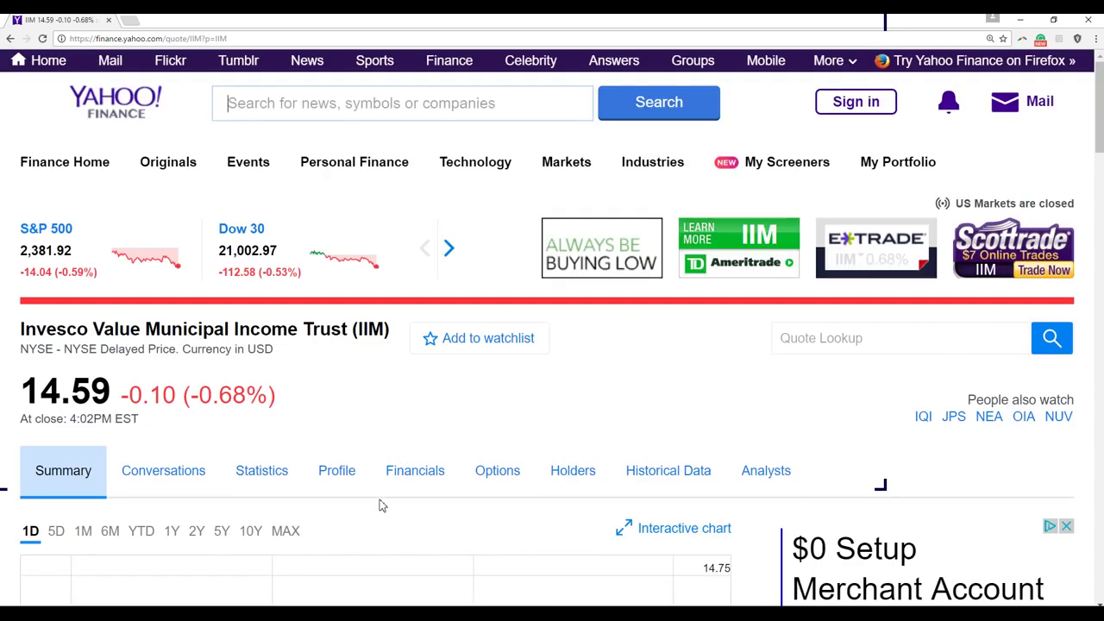
pyautogui.scroll(-1, 382, 505)
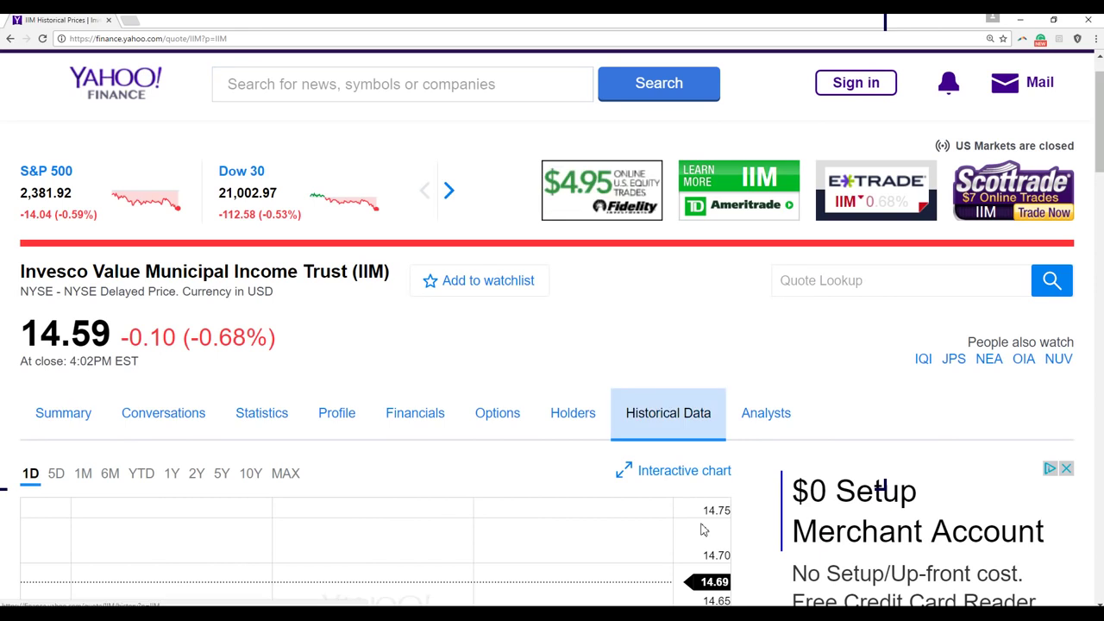
pyautogui.scroll(-3, 366, 356)
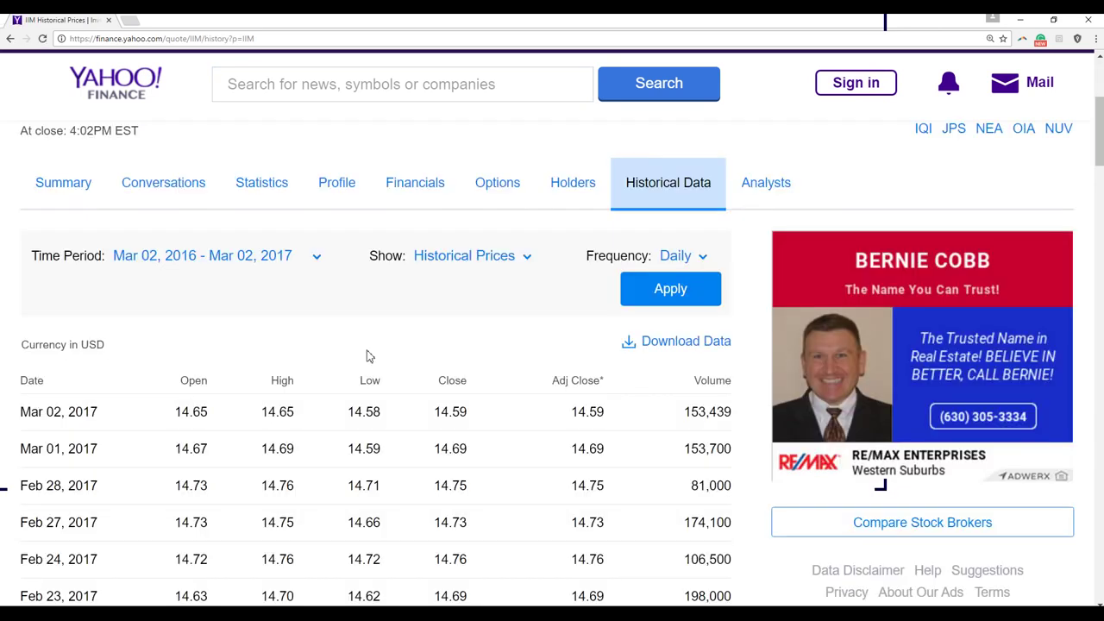
# Set the historical price time period to five years (5Y) and apply it.
pyautogui.click(317, 256)
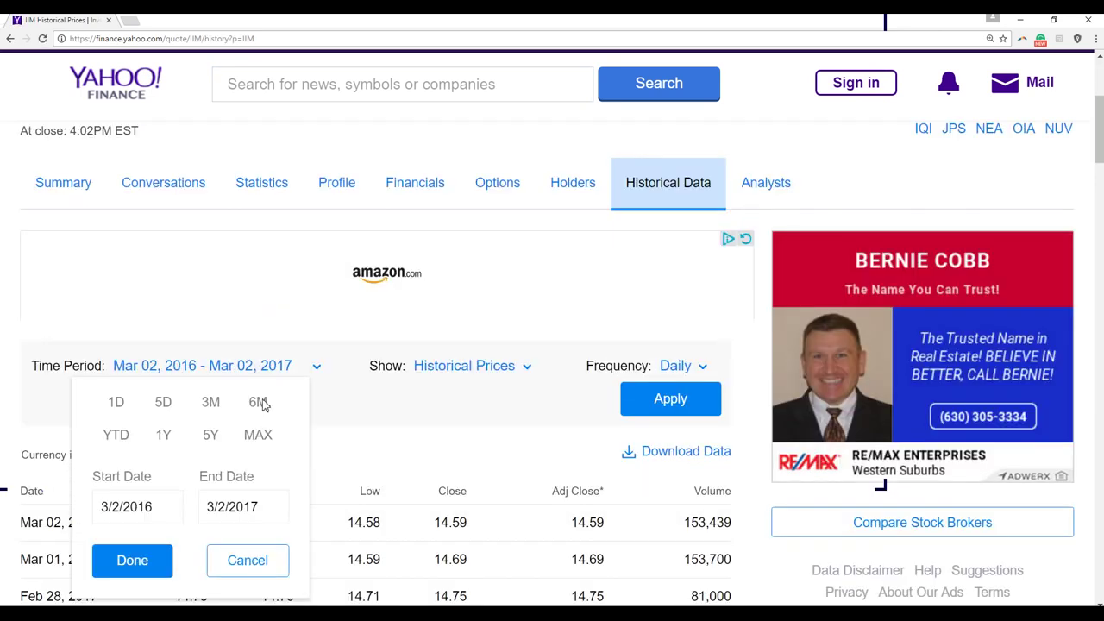
pyautogui.click(211, 435)
pyautogui.click(132, 560)
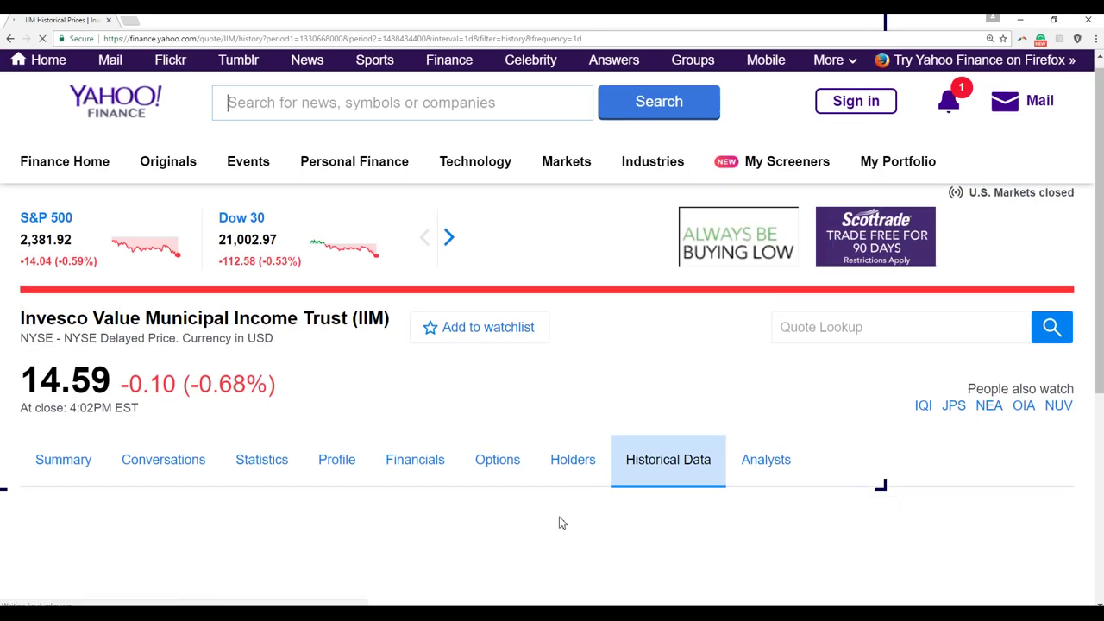
# Download the historical price data and open the downloaded table file in Excel.
pyautogui.scroll(-2, 563, 509)
pyautogui.scroll(-2, 567, 494)
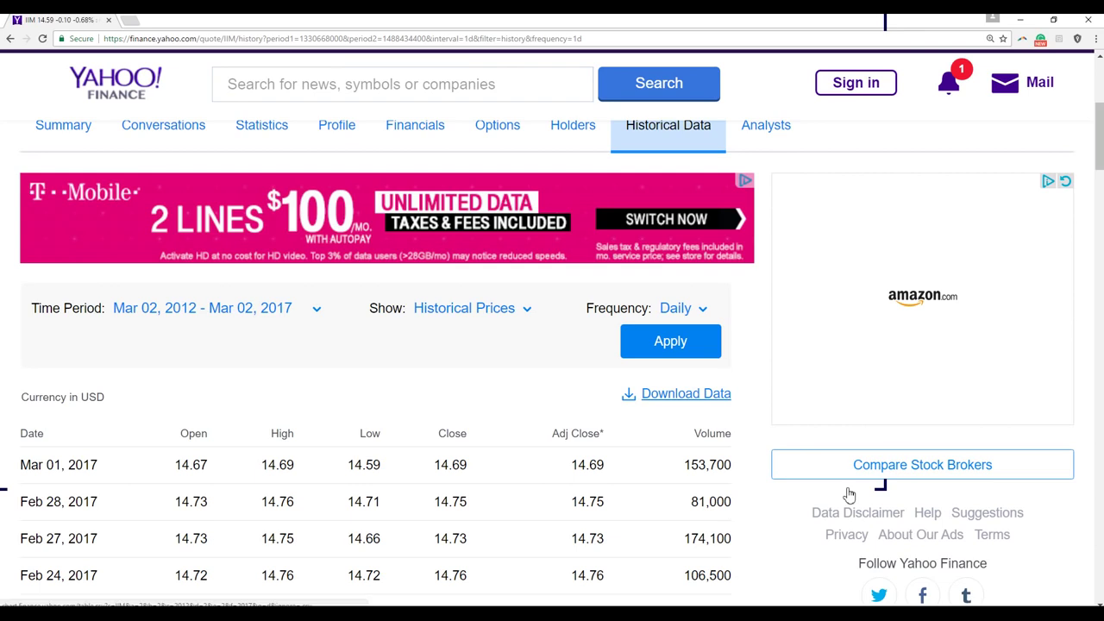
pyautogui.click(685, 393)
pyautogui.click(52, 599)
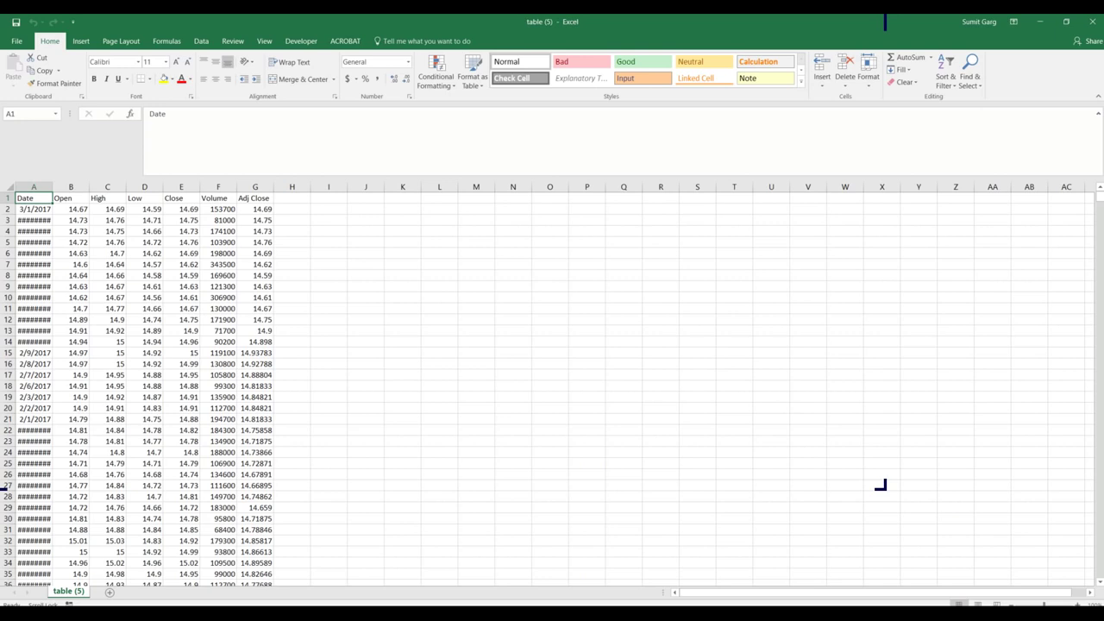
# Enlarge the sheet display and autofit the Date column so its dates fit.
pyautogui.keyDown('ctrl'); pyautogui.scroll(1, 552, 384); pyautogui.keyUp('ctrl')
pyautogui.keyDown('ctrl'); pyautogui.scroll(1, 552, 384); pyautogui.keyUp('ctrl')
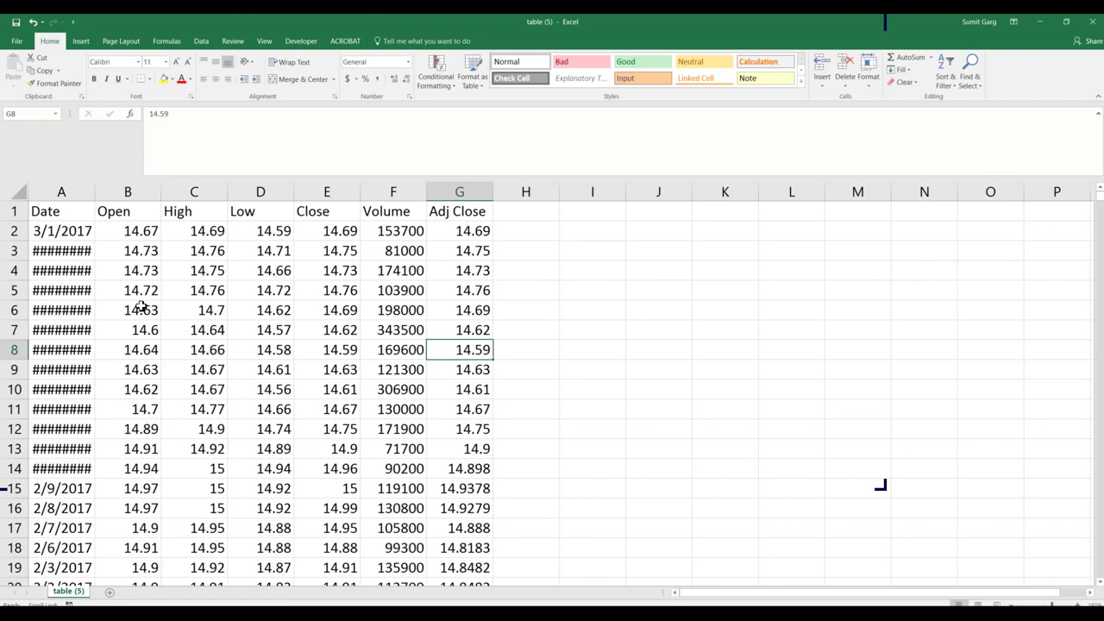
pyautogui.doubleClick(95, 192)
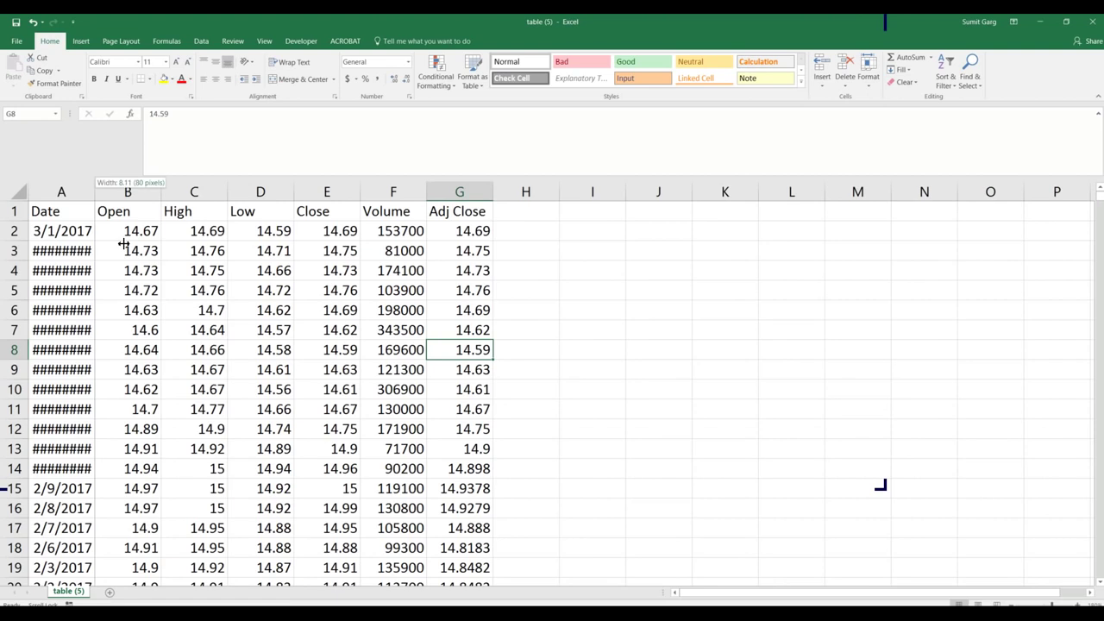
pyautogui.moveTo(123, 244); pyautogui.dragTo(107, 259)
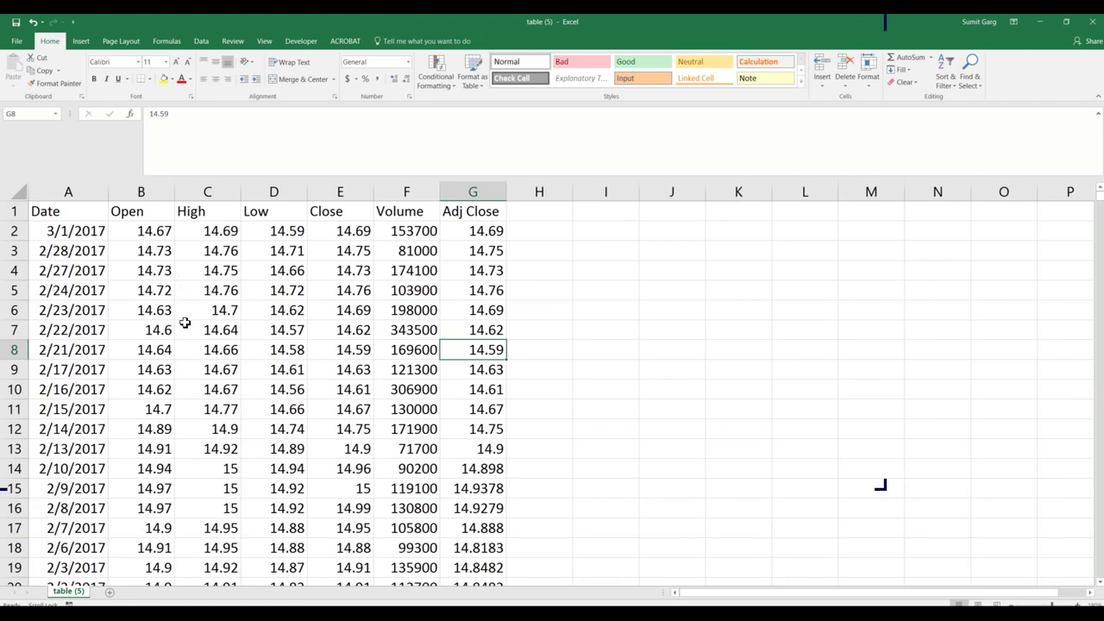
# Clear the contents of columns C to G, leaving only the Date and Open columns.
pyautogui.moveTo(207, 192); pyautogui.dragTo(273, 192)
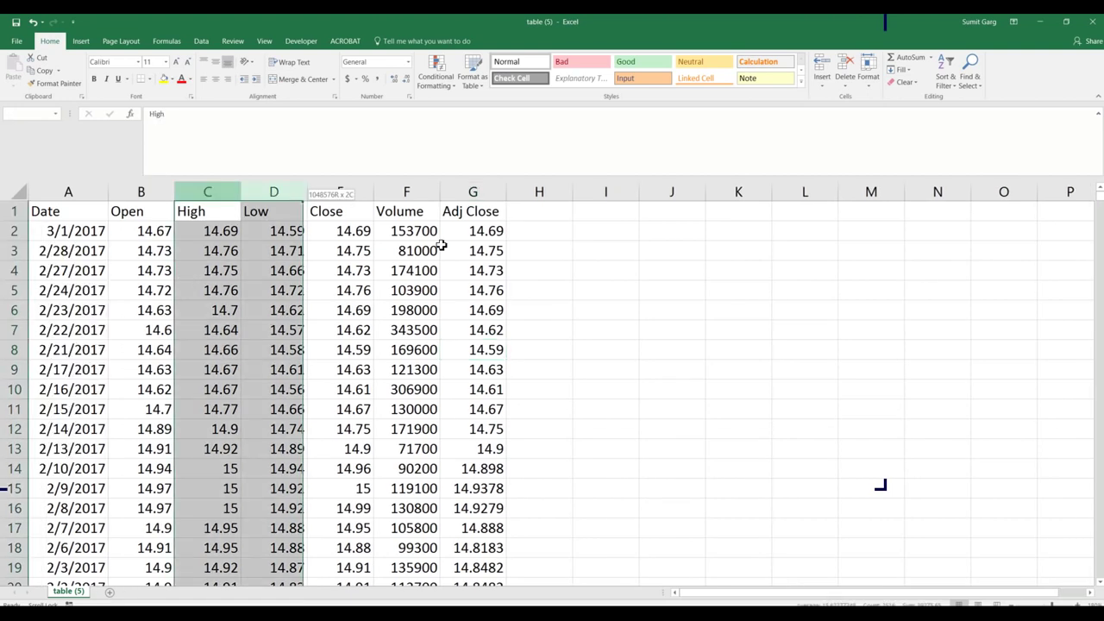
pyautogui.moveTo(441, 246); pyautogui.dragTo(453, 308)
pyautogui.press('Delete')
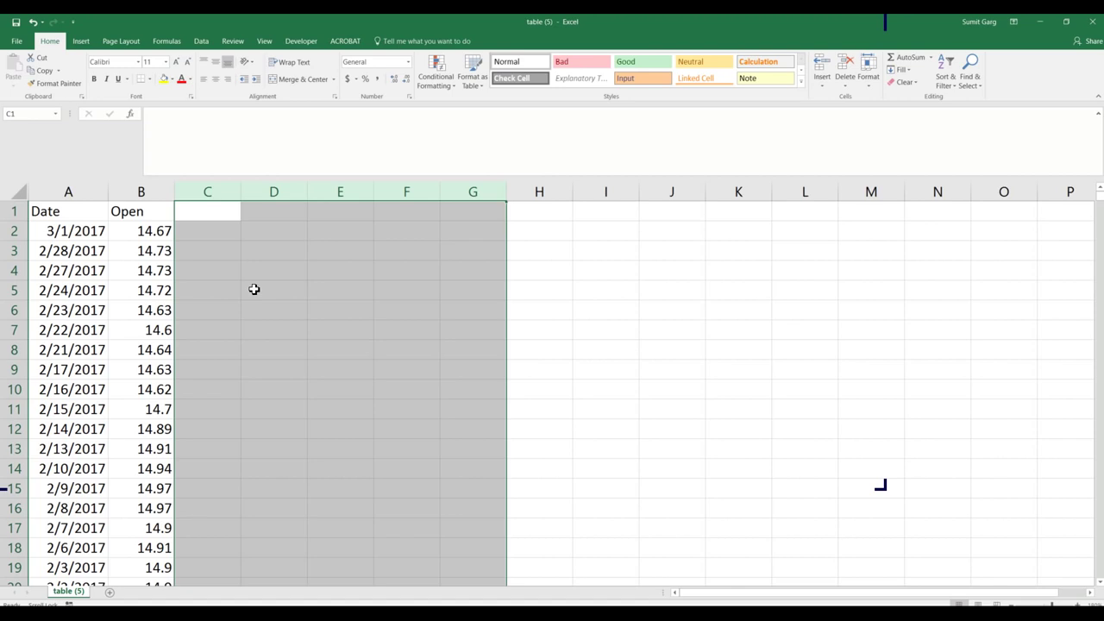
# Enter the header Change in cell C1.
pyautogui.press('Down')
pyautogui.press('Up')
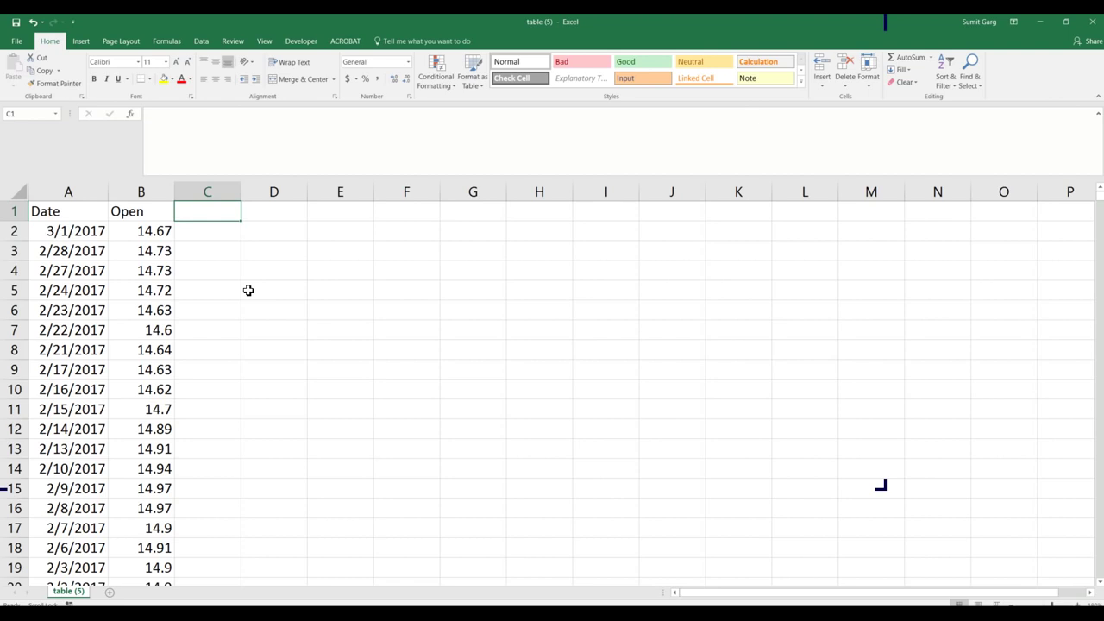
pyautogui.write('Change')
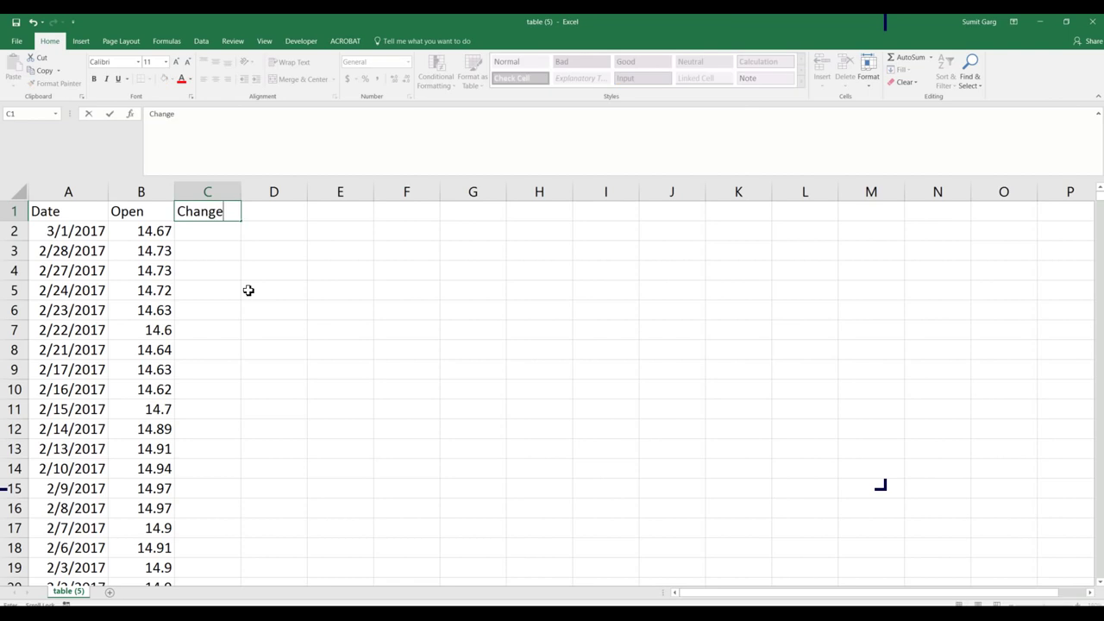
pyautogui.press('Return')
# Enter the log-return formula =LN(B2/B3) in cell C2.
pyautogui.write('=')
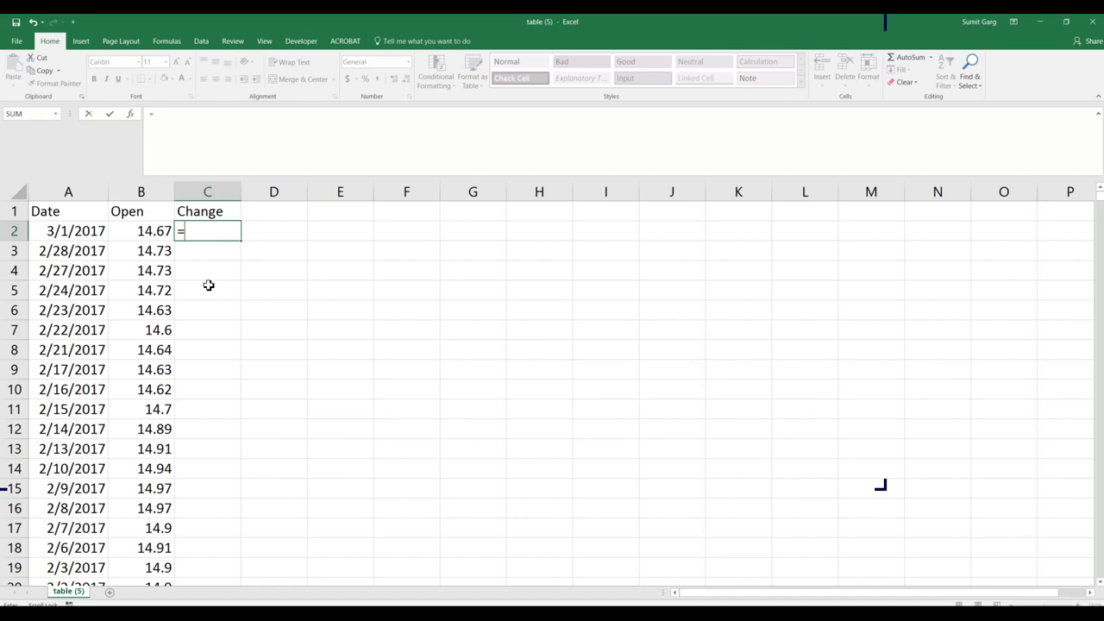
pyautogui.write('ln(')
pyautogui.press('Left')
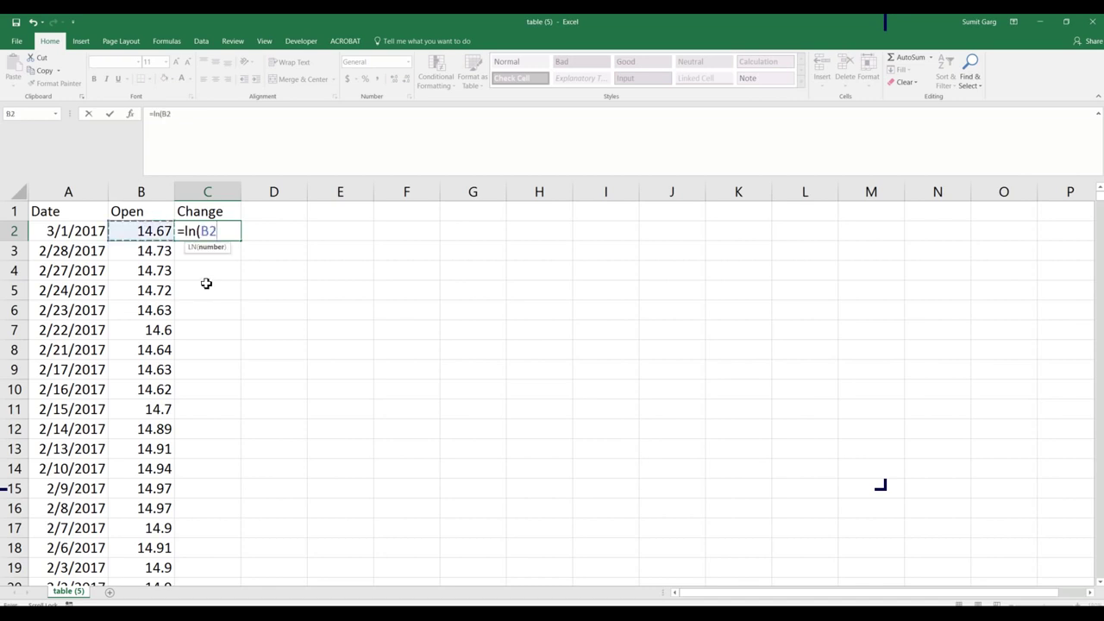
pyautogui.write('/')
pyautogui.press('Left')
pyautogui.press('Down')
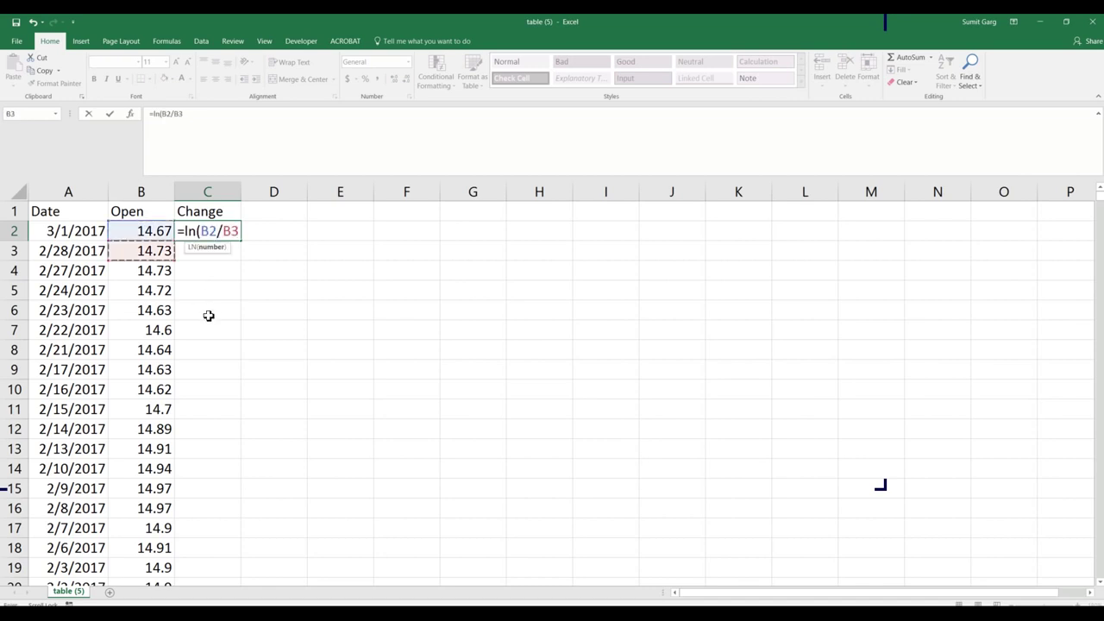
pyautogui.press('Return')
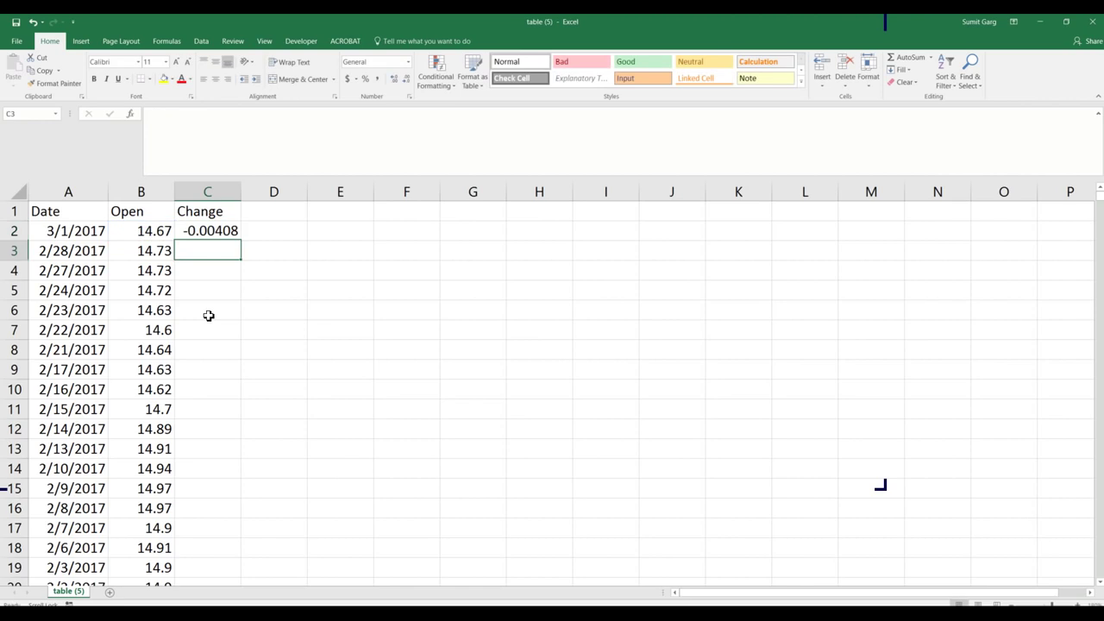
# Fill the log-return formula from C2 down the Change column for all dates.
pyautogui.press('Up')
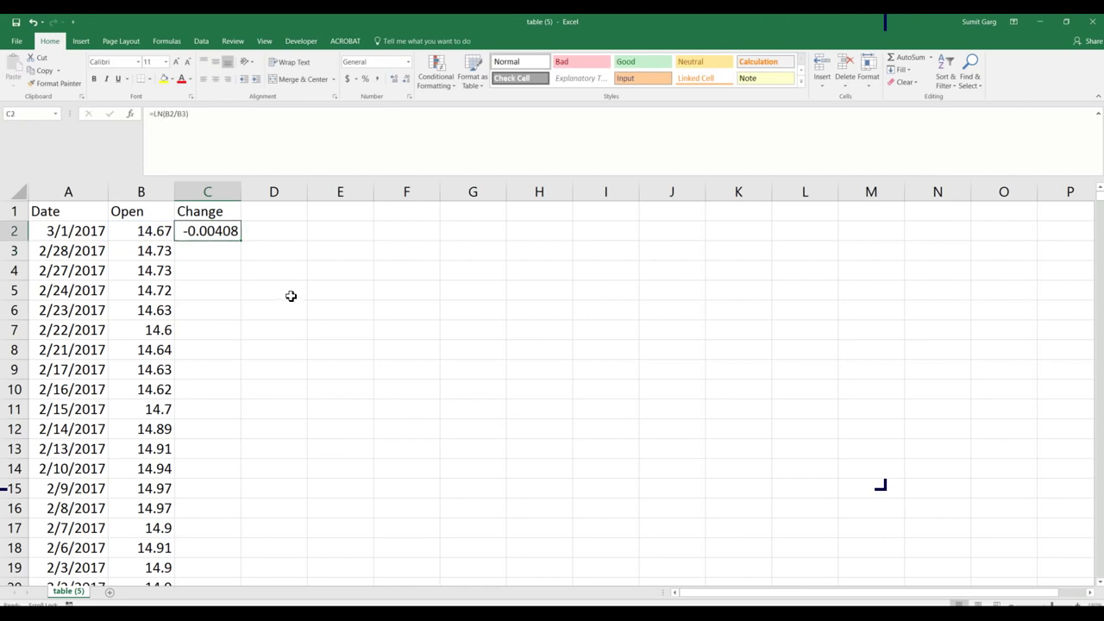
pyautogui.doubleClick(241, 240)
pyautogui.click(301, 298)
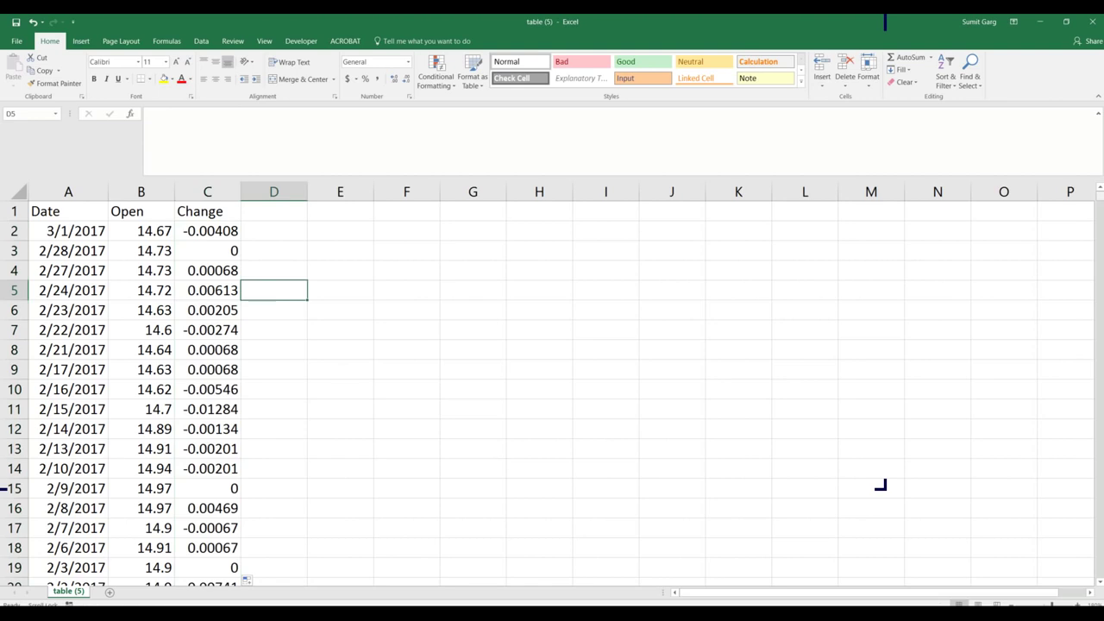
# Clear the #DIV/0! formula from the last cell of the Change column, C1258.
pyautogui.moveTo(1100, 194); pyautogui.dragTo(1100, 572)
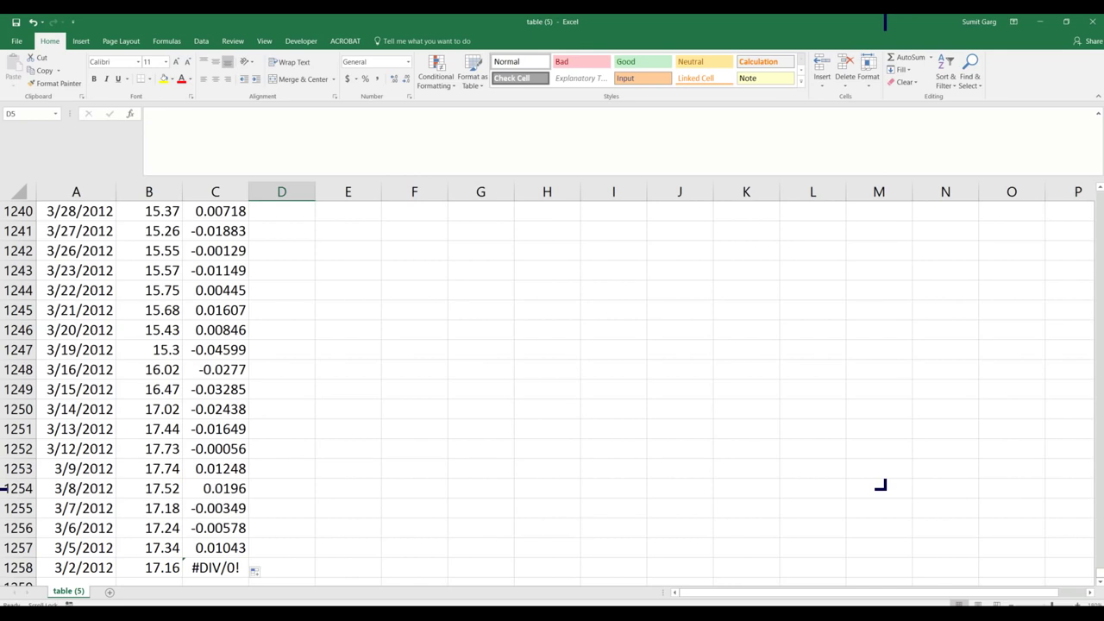
pyautogui.click(212, 568)
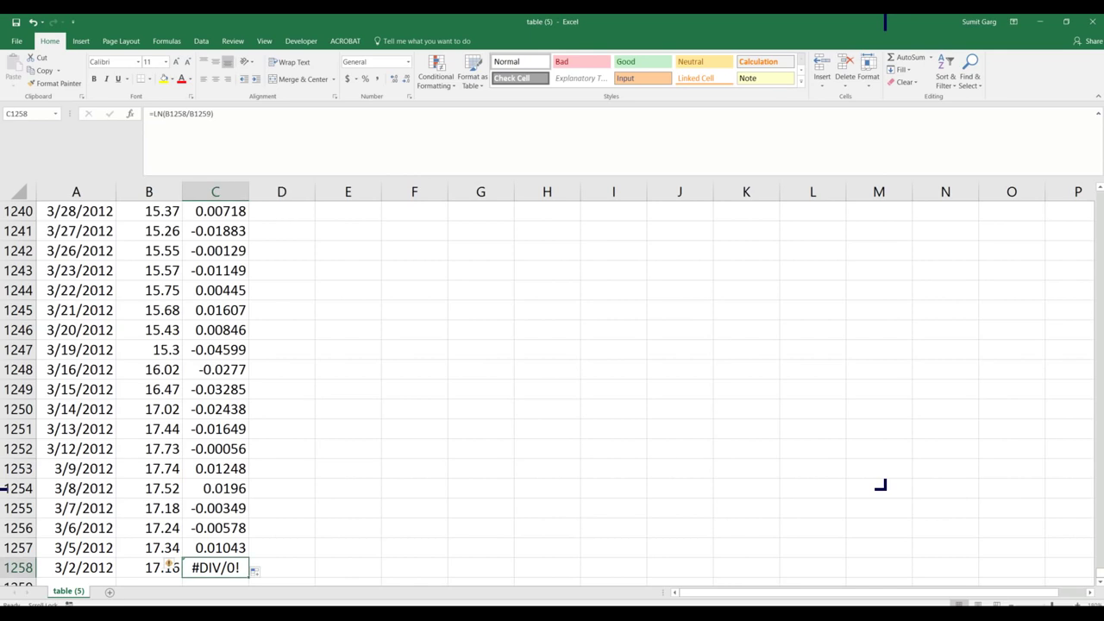
pyautogui.press('Delete')
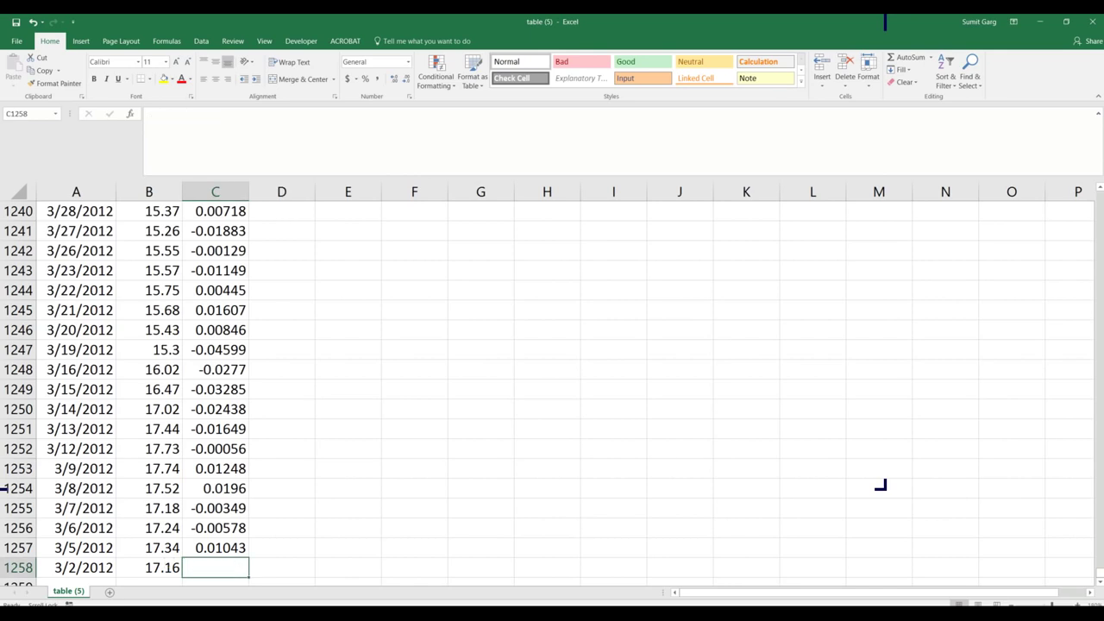
pyautogui.click(414, 527)
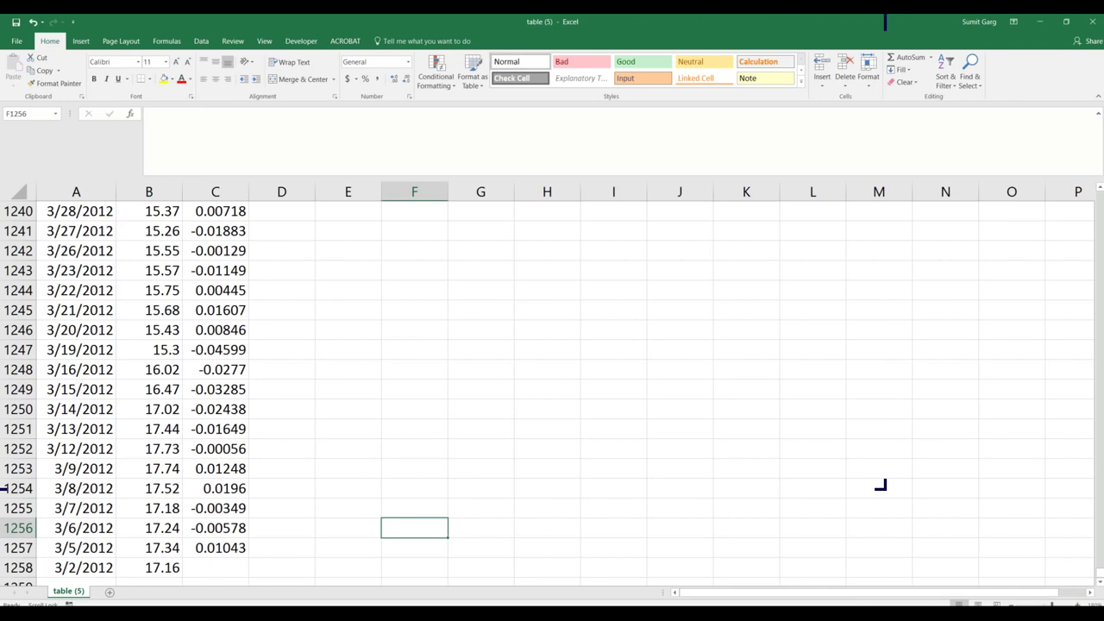
# Check the last row holding a Change value and the header row to determine how many changes the data contains.
pyautogui.click(216, 567)
pyautogui.click(18, 549)
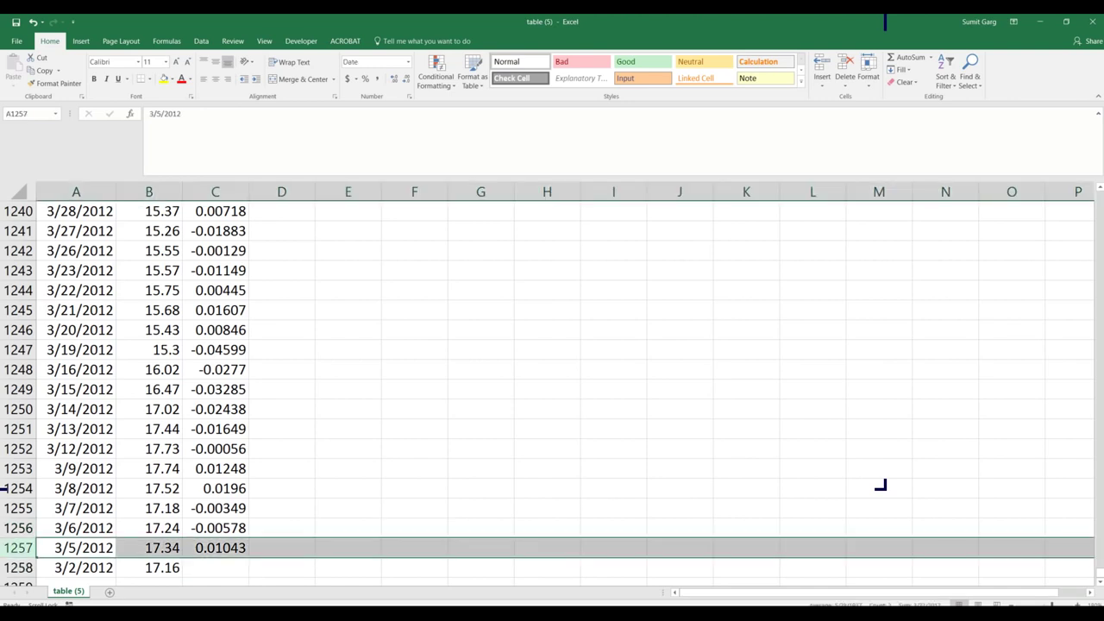
pyautogui.moveTo(1099, 572); pyautogui.dragTo(1099, 200)
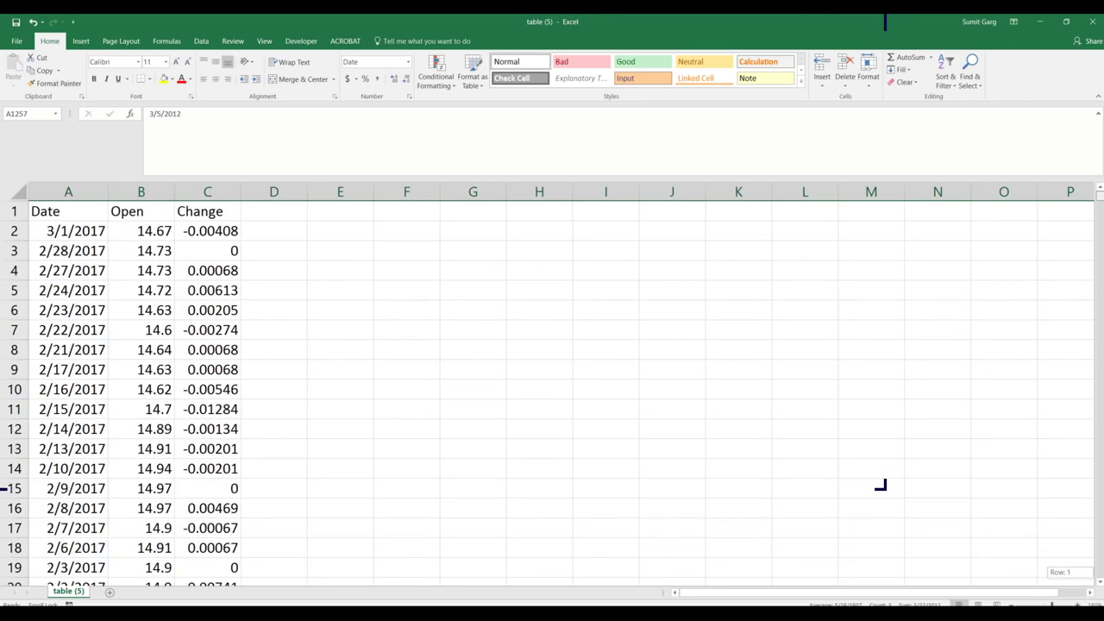
pyautogui.click(15, 212)
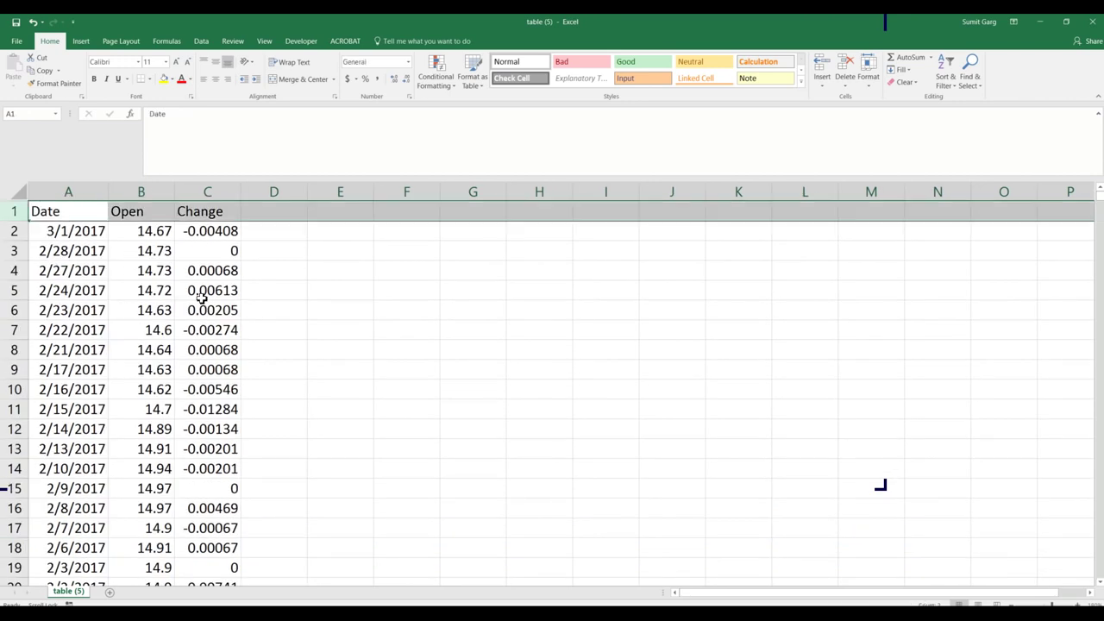
# Enter the header Random in cell D1.
pyautogui.click(274, 252)
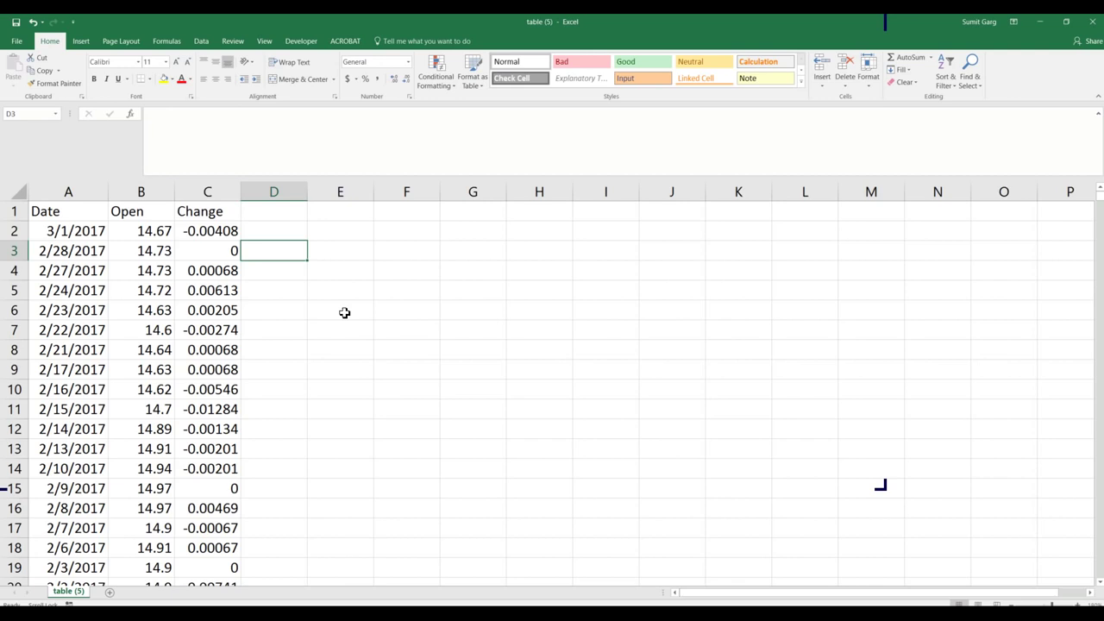
pyautogui.press('Up')
pyautogui.press('Up')
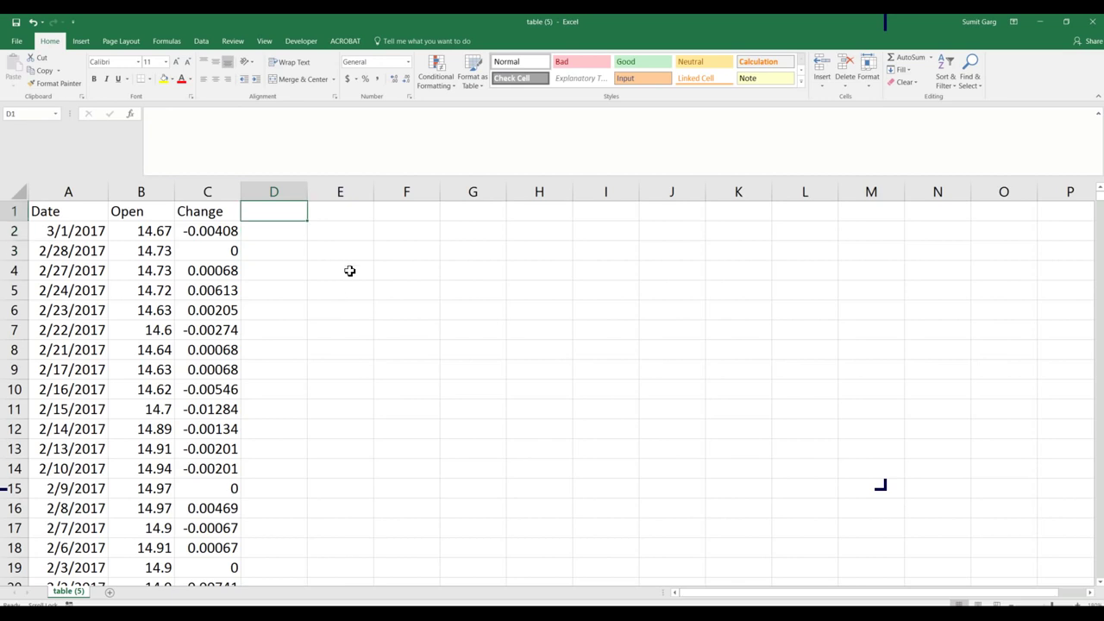
pyautogui.write('R')
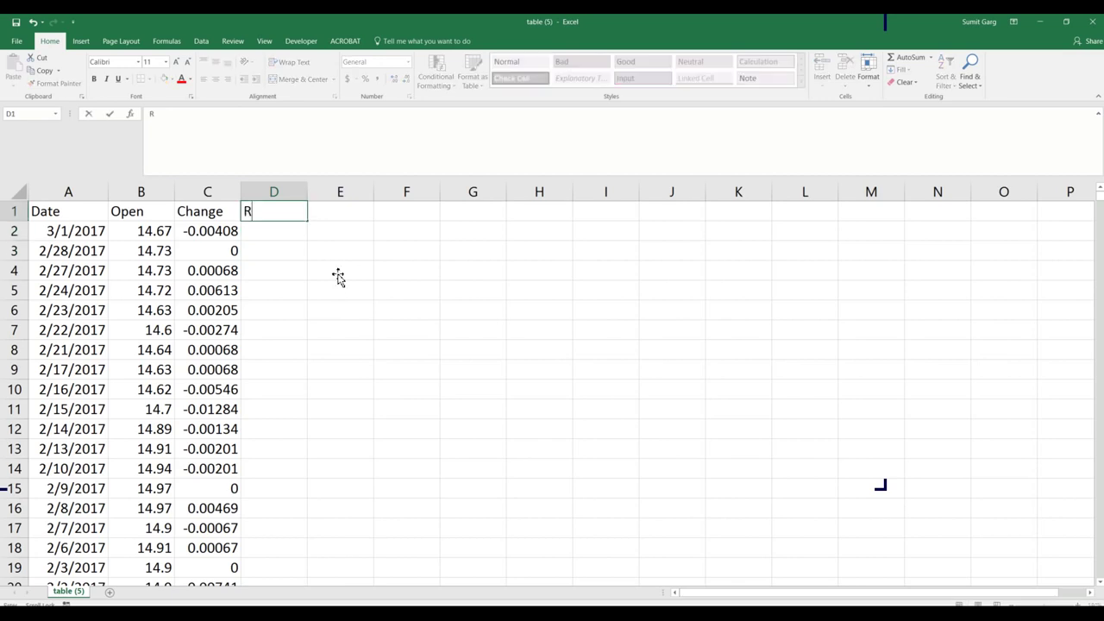
pyautogui.write('andom')
pyautogui.press('Return')
# Enter the formula =RANDBETWEEN(1,1256) in cell D2.
pyautogui.write('=r')
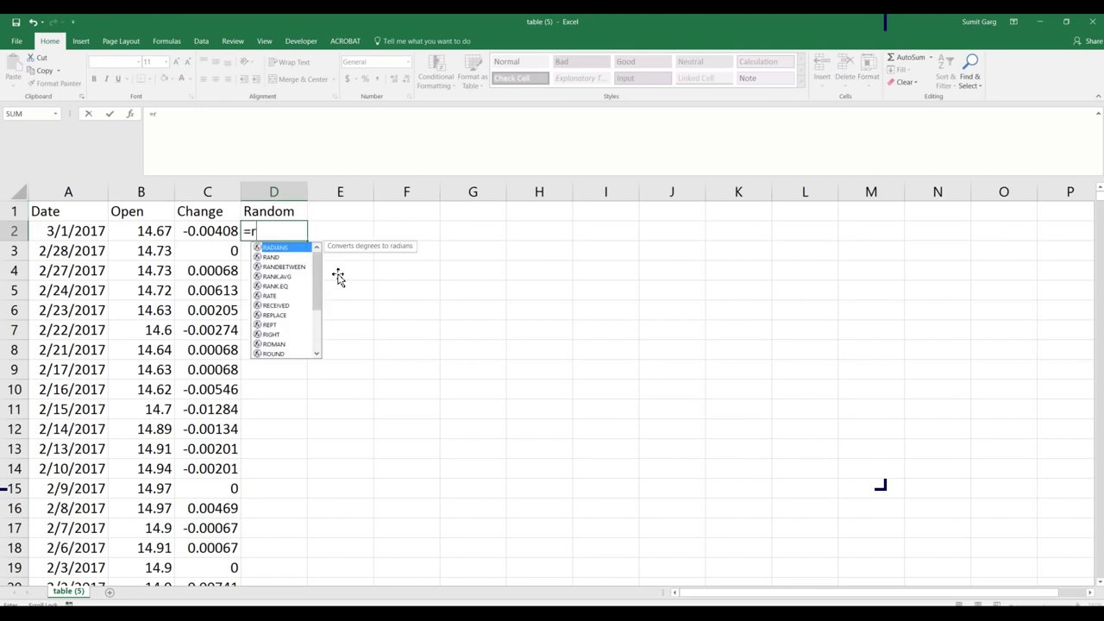
pyautogui.write('andbetw')
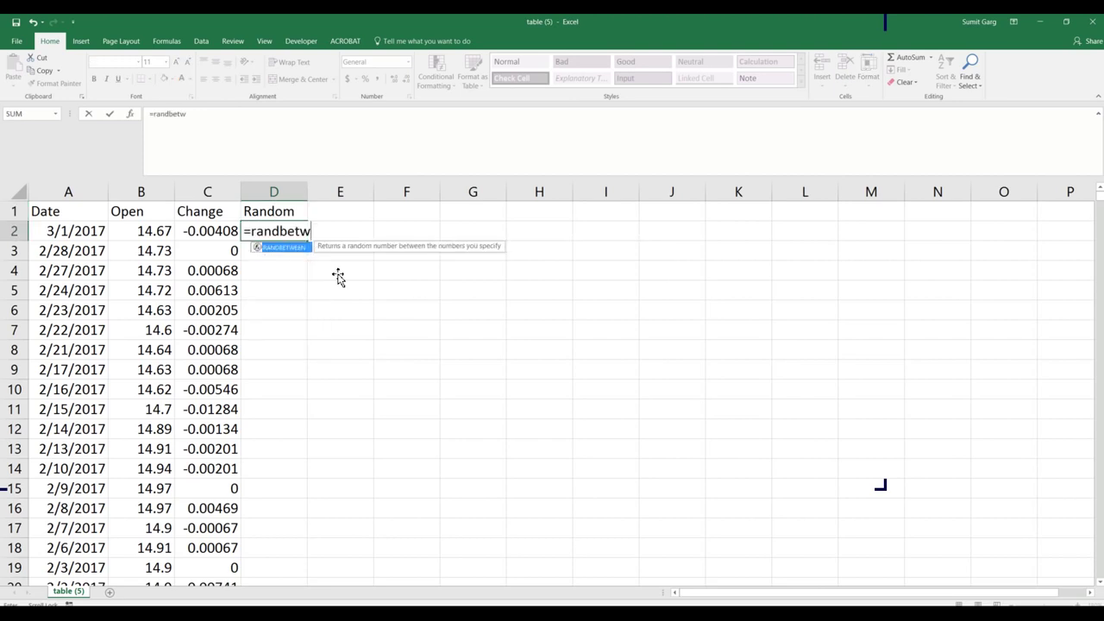
pyautogui.write('een(')
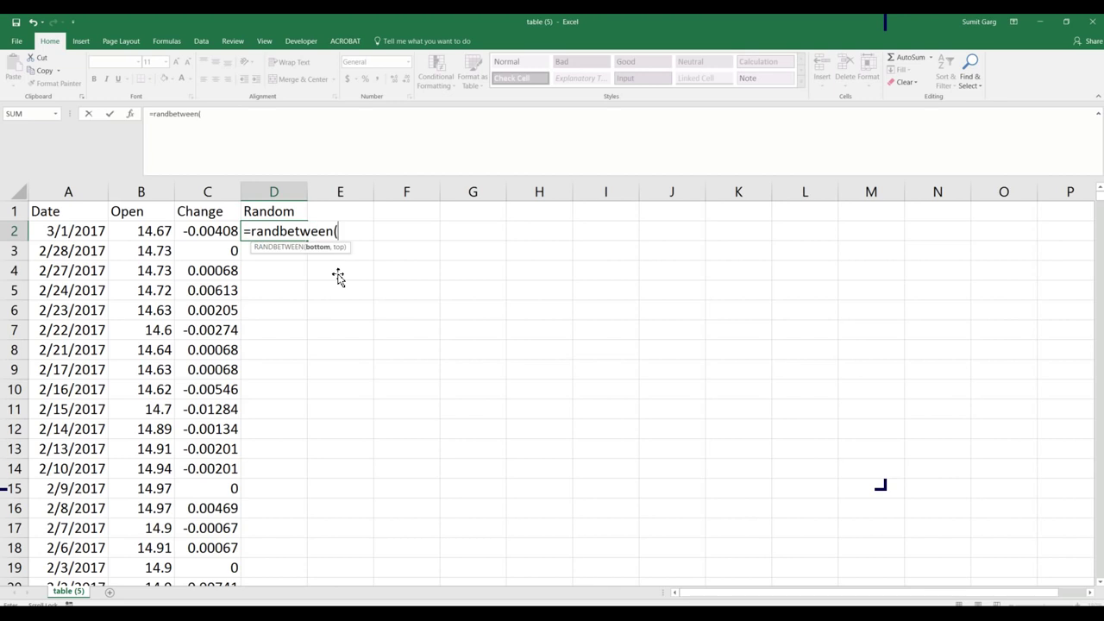
pyautogui.write('1,1256')
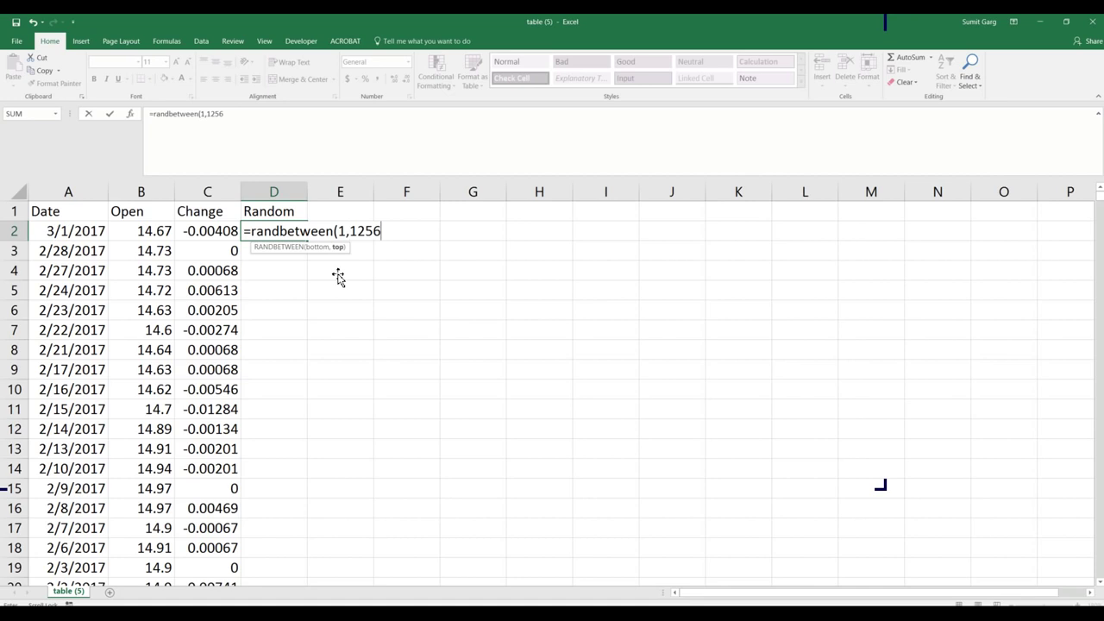
pyautogui.write(')')
pyautogui.press('Return')
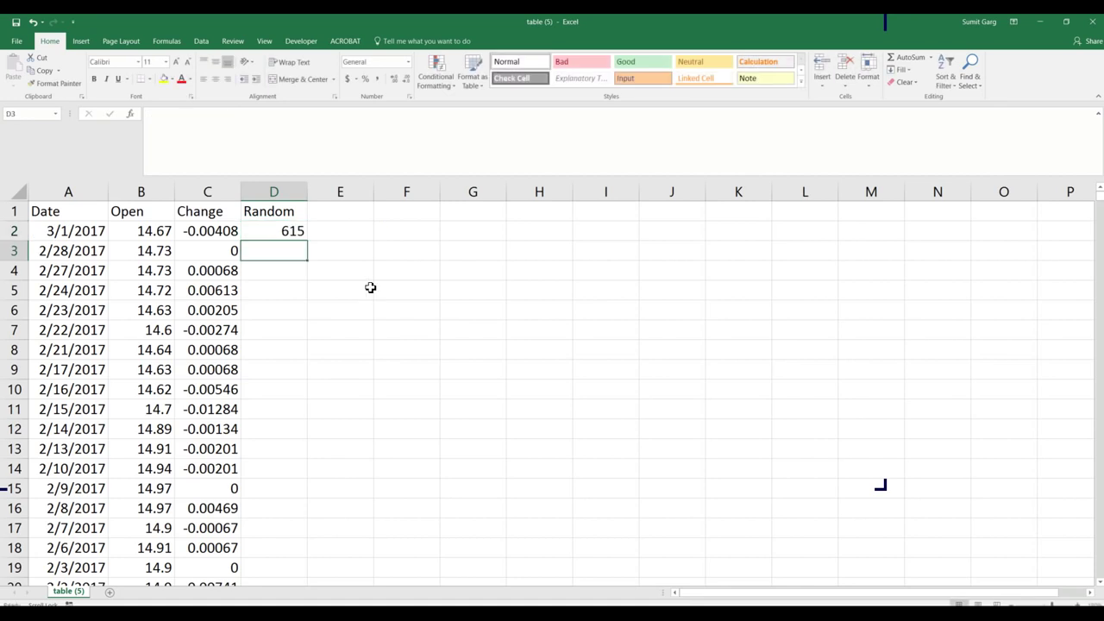
# Fill the RANDBETWEEN formula from cell D2 down the rest of the Random column.
pyautogui.press('Up')
pyautogui.press('F2')
pyautogui.press('Return')
pyautogui.press('Up')
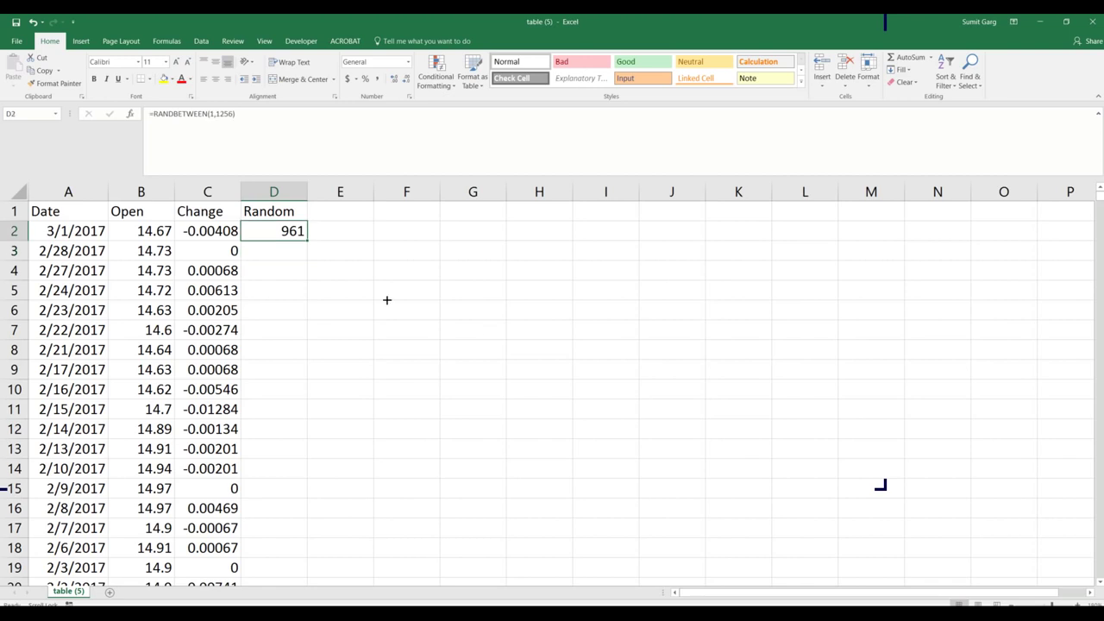
pyautogui.doubleClick(308, 241)
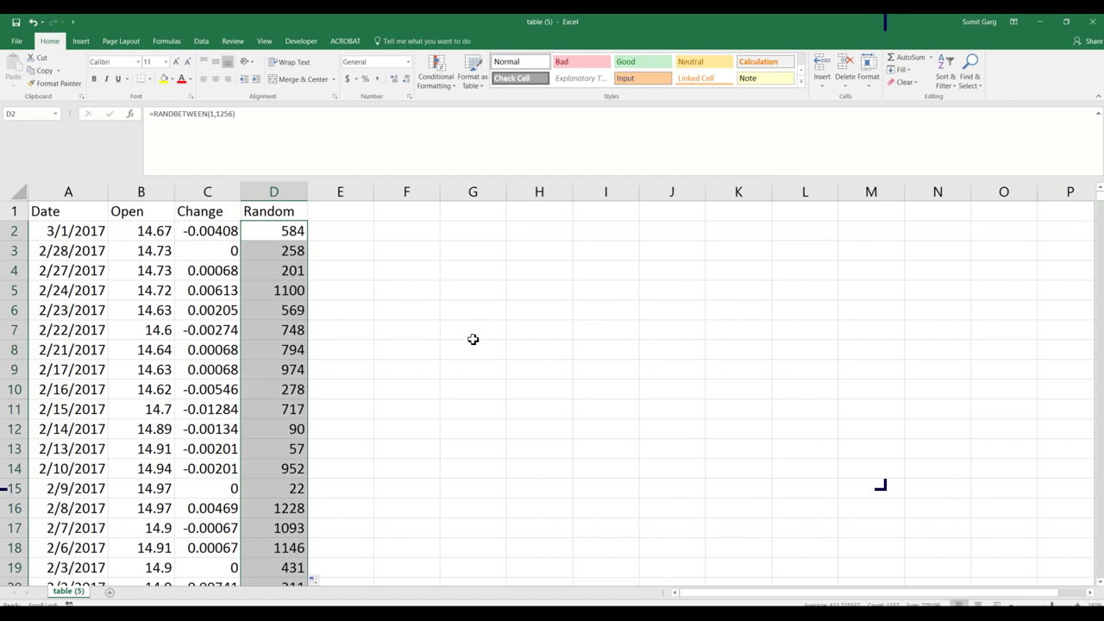
pyautogui.click(407, 271)
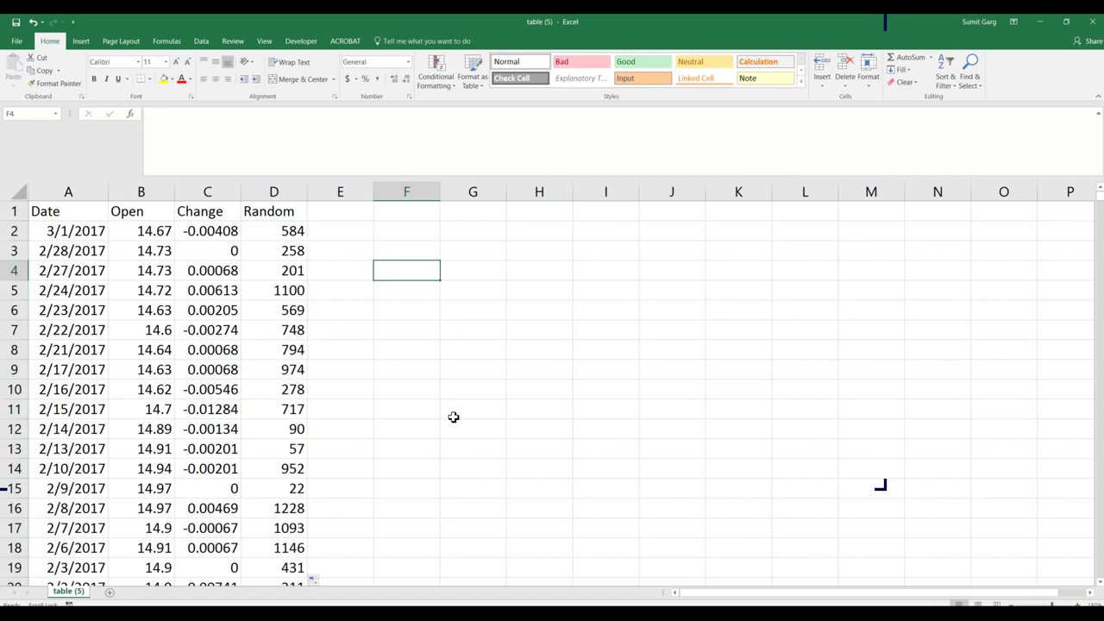
# Center the headers in A1:D1 and make them bold.
pyautogui.moveTo(44, 211); pyautogui.dragTo(280, 101)
pyautogui.click(217, 80)
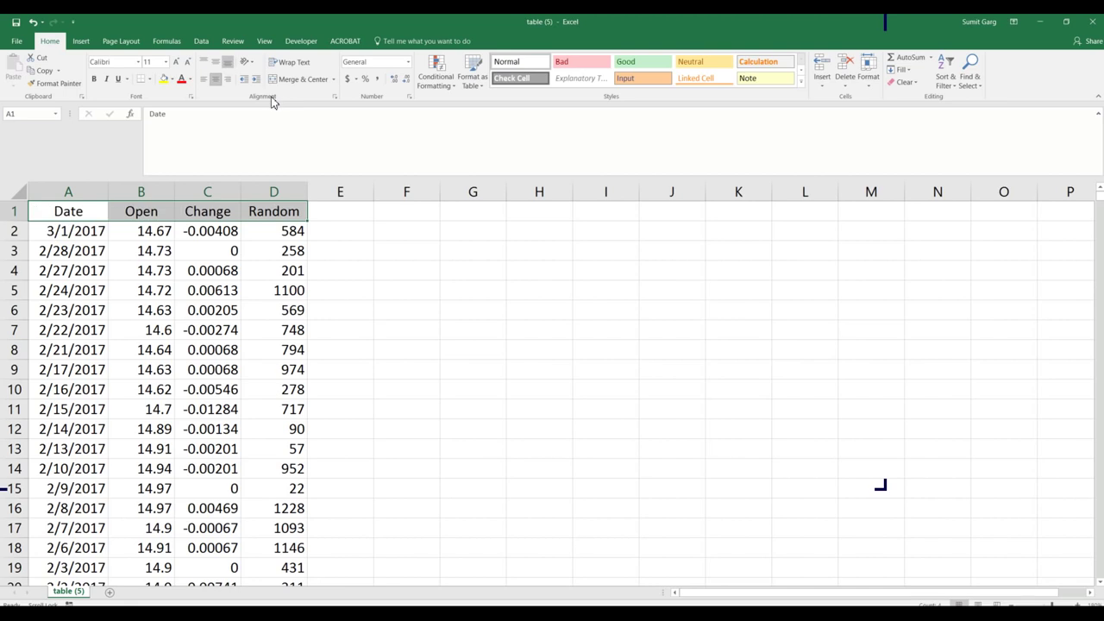
pyautogui.hotkey('ctrl', 'b')
# Enter the header Random Change in cell E1 and auto-fit the width of column E.
pyautogui.click(340, 214)
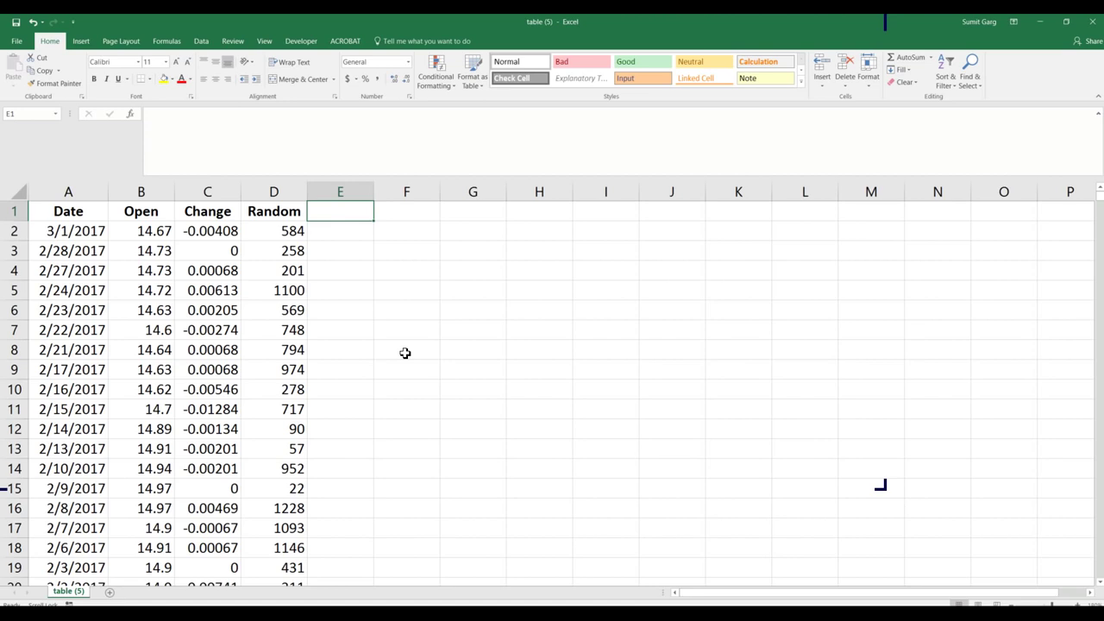
pyautogui.write('Ran')
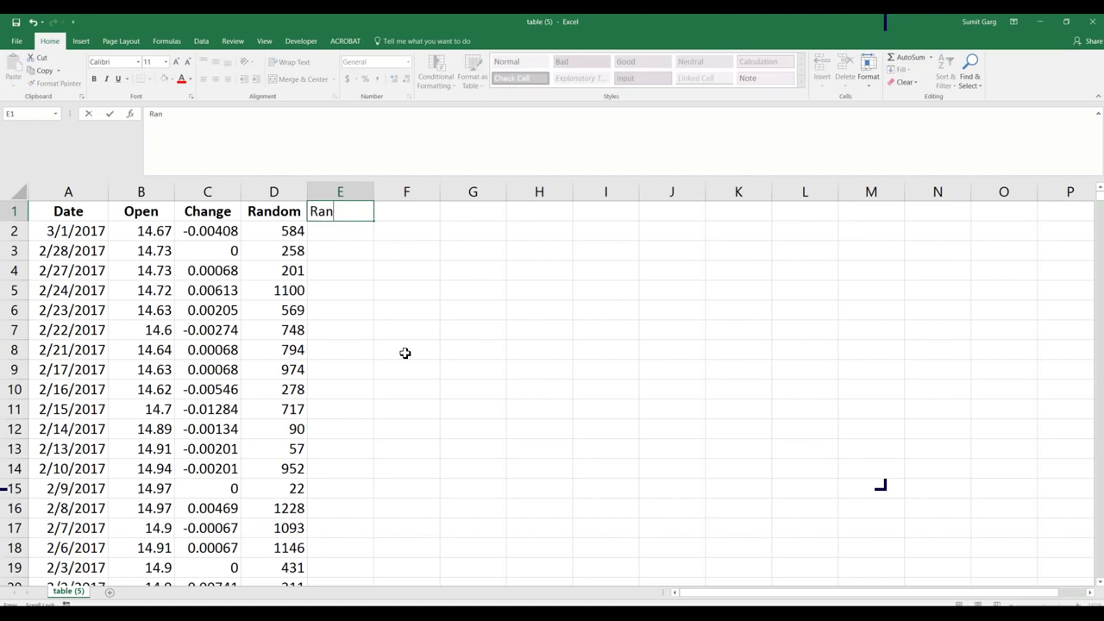
pyautogui.write('dom Change')
pyautogui.press('Return')
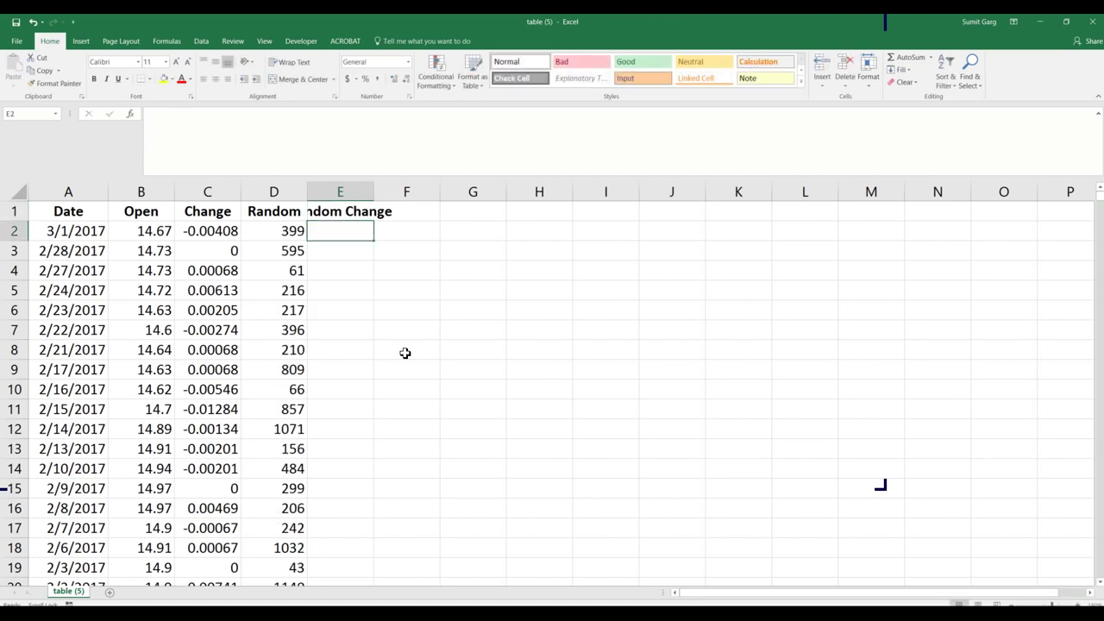
pyautogui.doubleClick(373, 191)
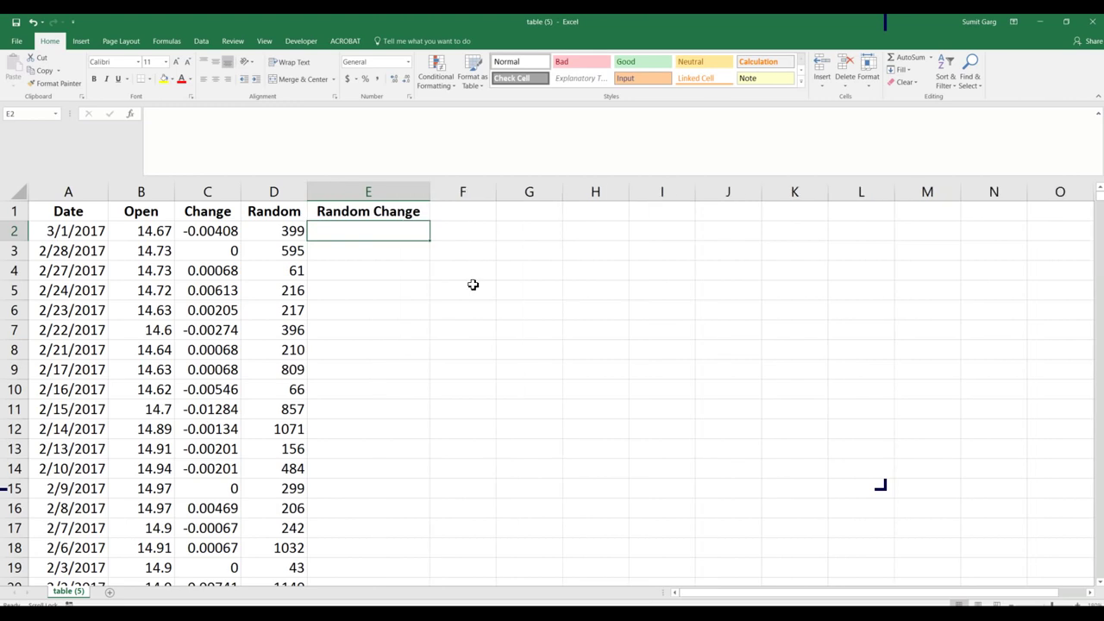
# Enter the formula =SMALL(C2:C1256,D2) in cell E2.
pyautogui.write('=small')
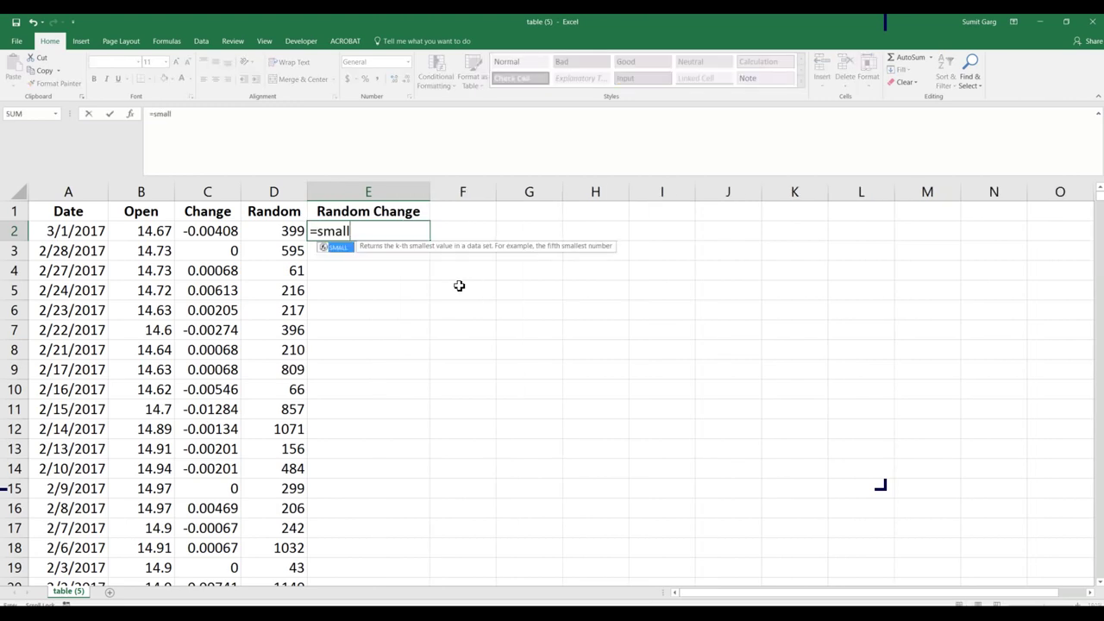
pyautogui.write('(')
pyautogui.moveTo(207, 231); pyautogui.dragTo(207, 349)
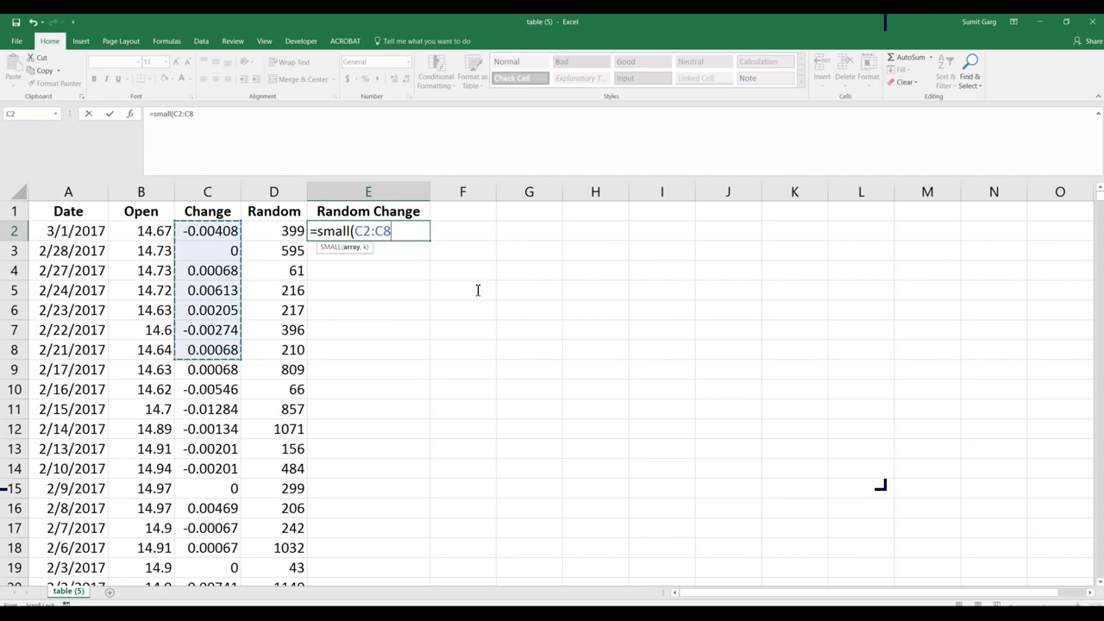
pyautogui.press('BackSpace')
pyautogui.write('12')
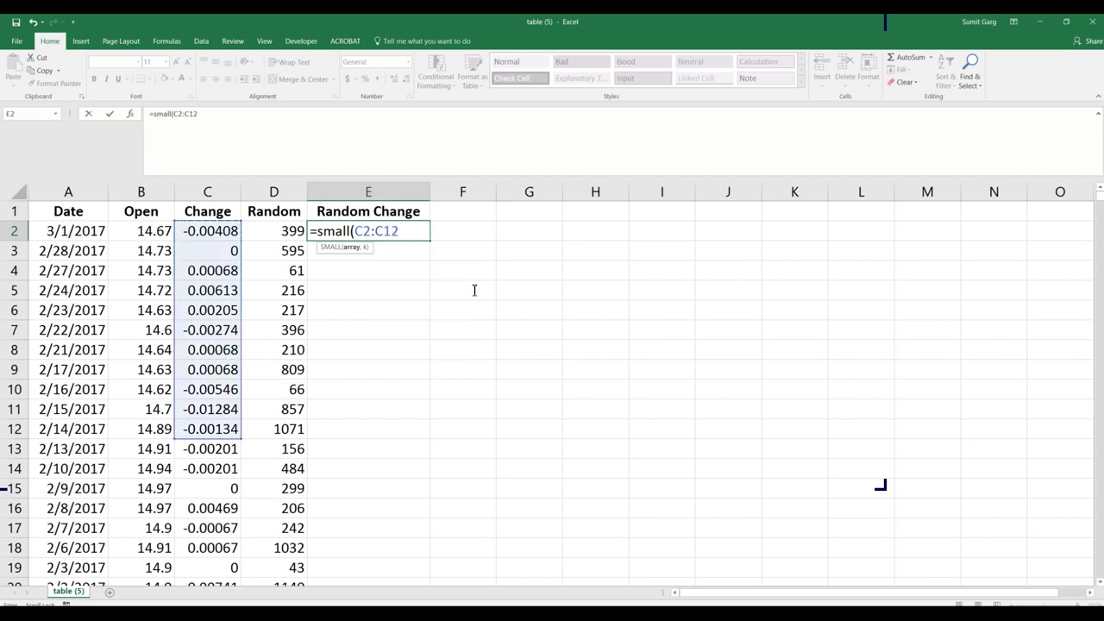
pyautogui.write('56')
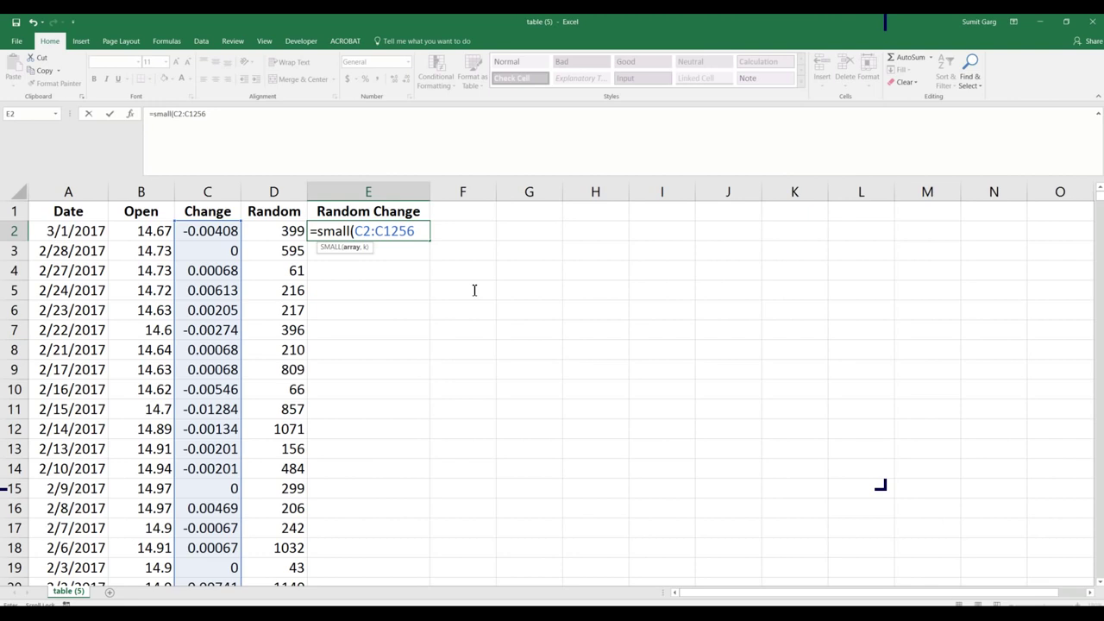
pyautogui.write(')')
pyautogui.press('BackSpace')
pyautogui.write(',')
pyautogui.press('Left')
pyautogui.write(')')
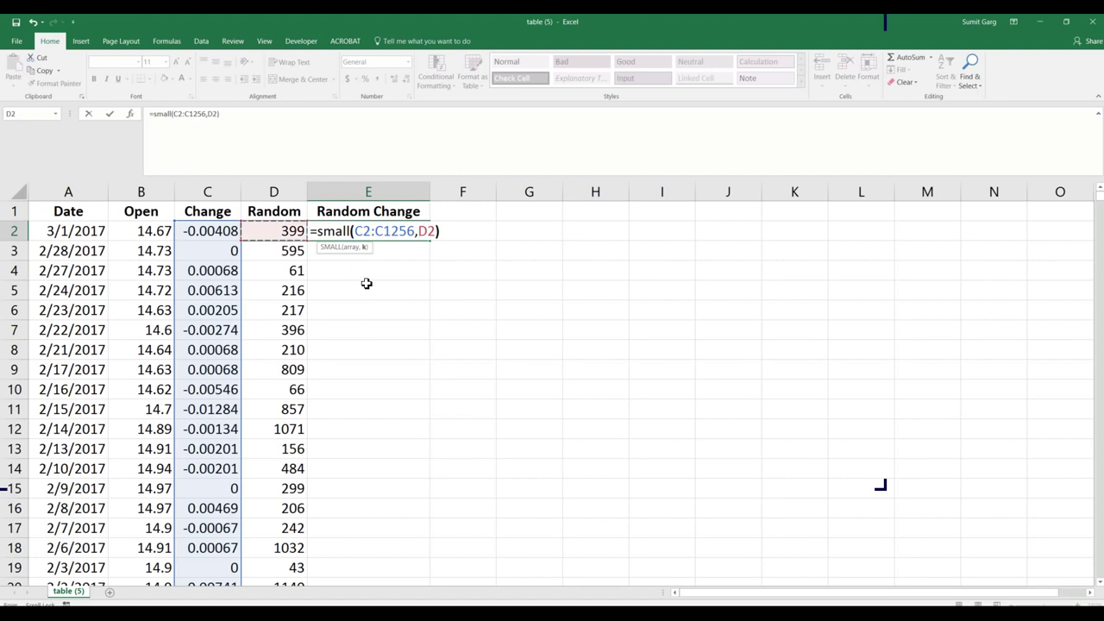
pyautogui.press('Return')
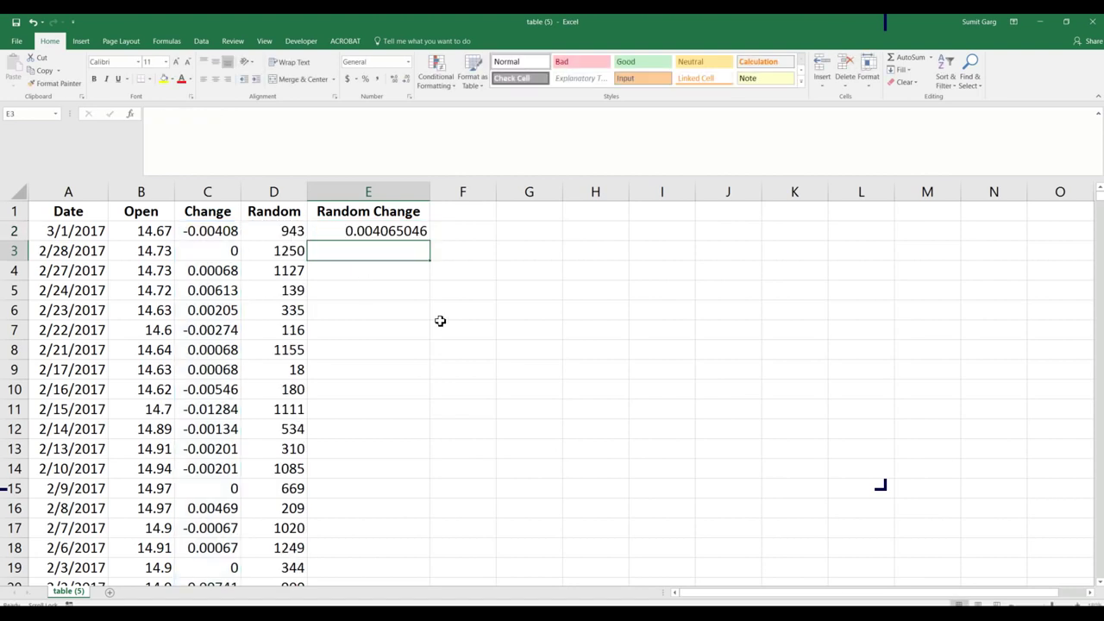
# Fill the SMALL formula with its relative range from E2 down the Random Change column.
pyautogui.press('Up')
pyautogui.press('Left')
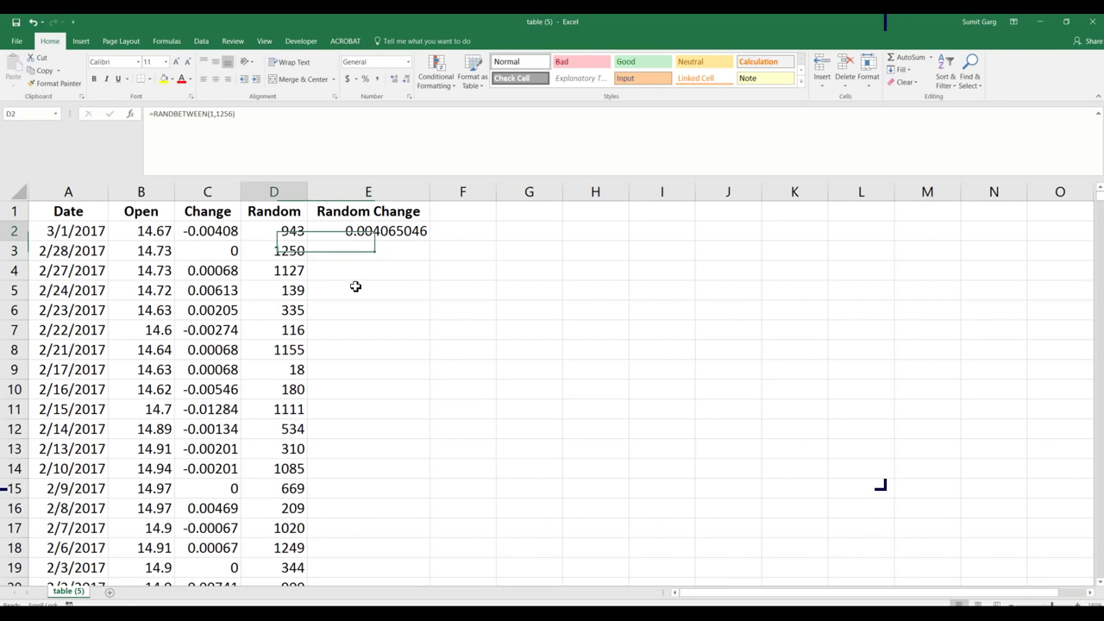
pyautogui.press('Left')
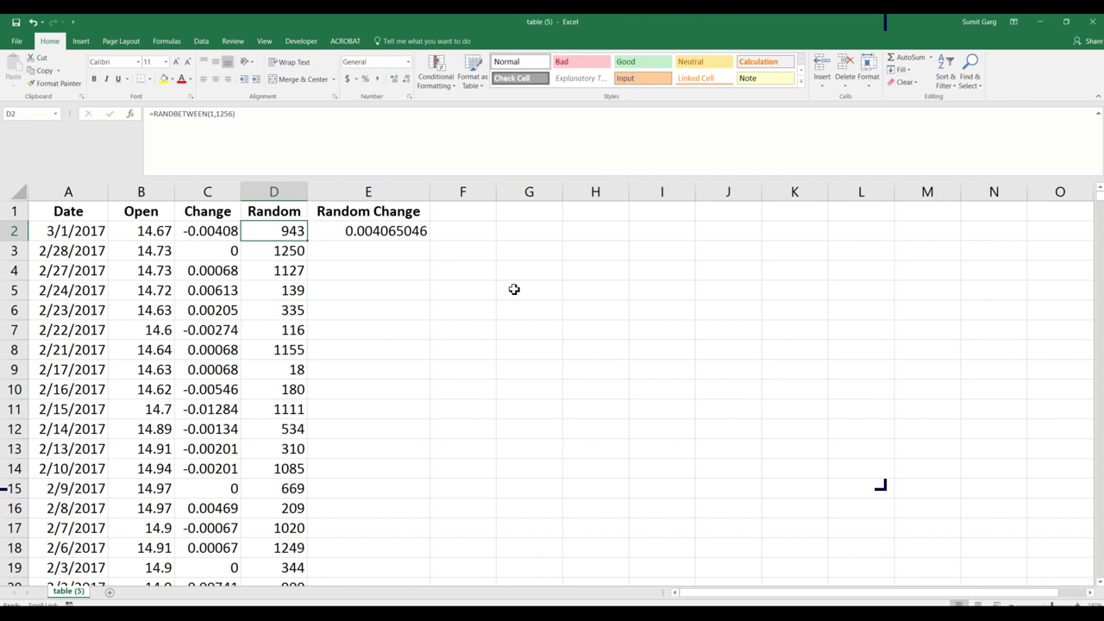
pyautogui.press('Right')
pyautogui.doubleClick(430, 241)
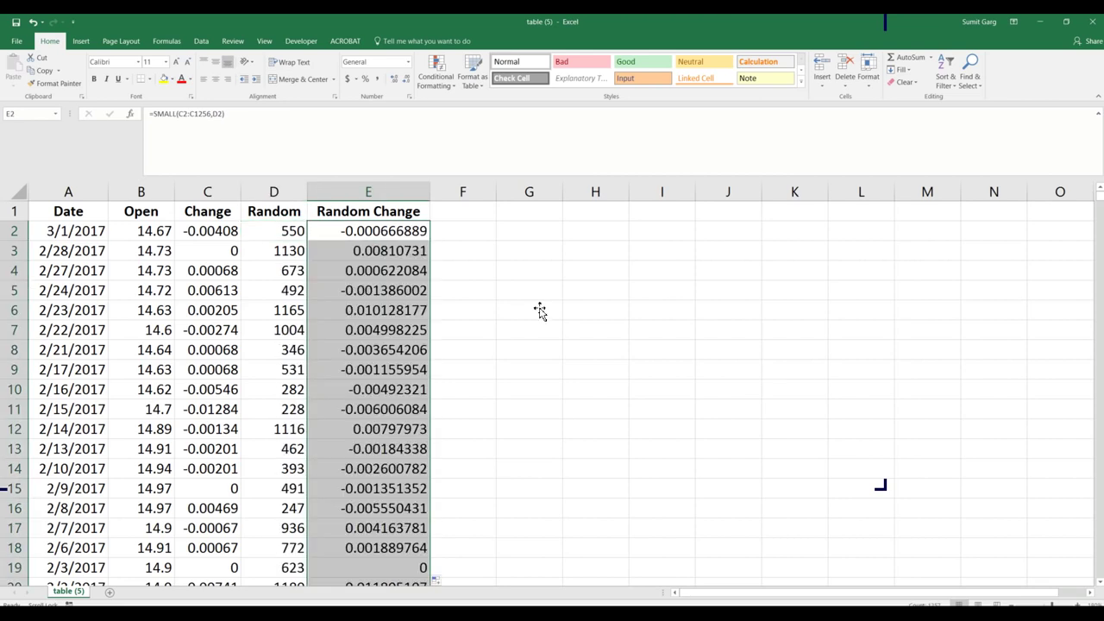
pyautogui.click(482, 317)
# Make the range in E2's formula absolute so it reads =SMALL($C$2:$C$1256,D2).
pyautogui.doubleClick(372, 231)
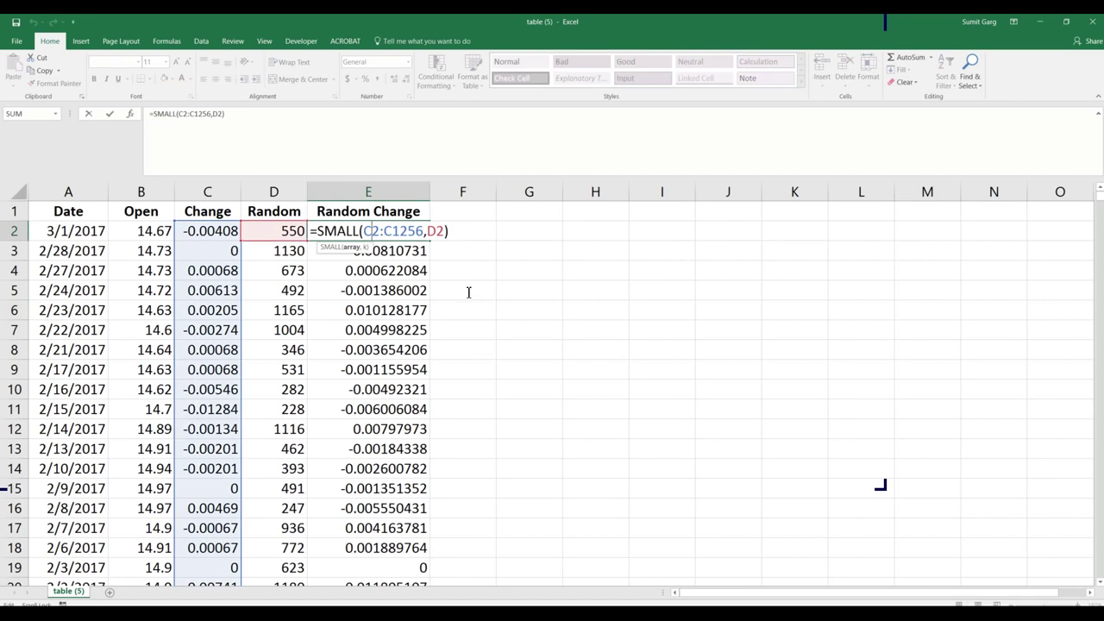
pyautogui.write('$2:C$')
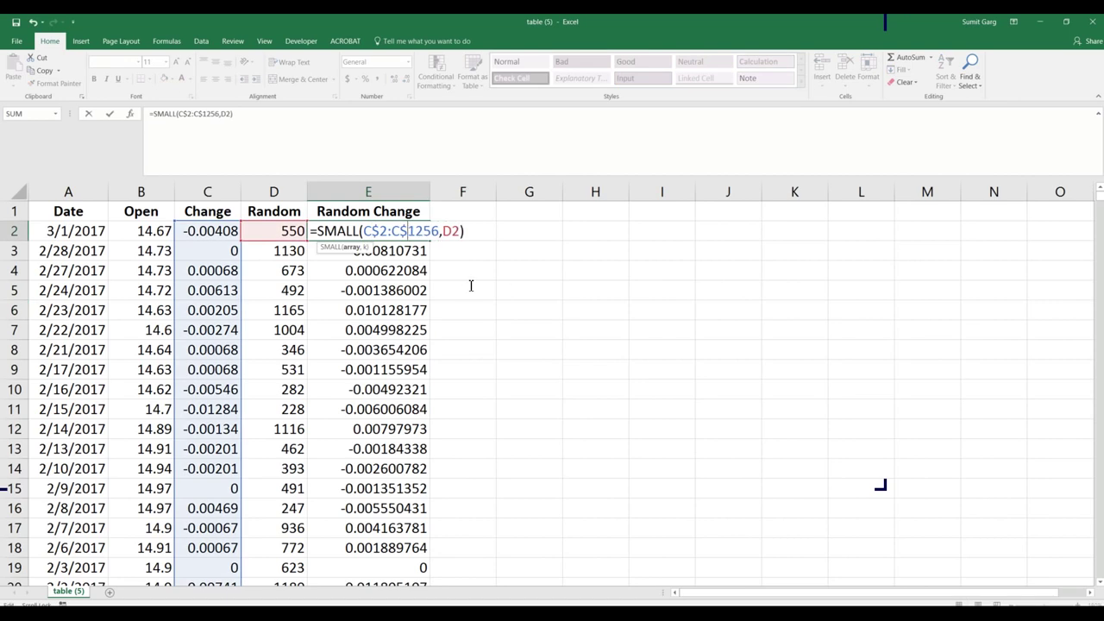
pyautogui.press('Left')
pyautogui.press('Left')
pyautogui.press('Left')
pyautogui.press('Left')
pyautogui.press('Left')
pyautogui.press('Left')
pyautogui.write('$')
pyautogui.press('Right')
pyautogui.press('Right')
pyautogui.press('Right')
pyautogui.press('Right')
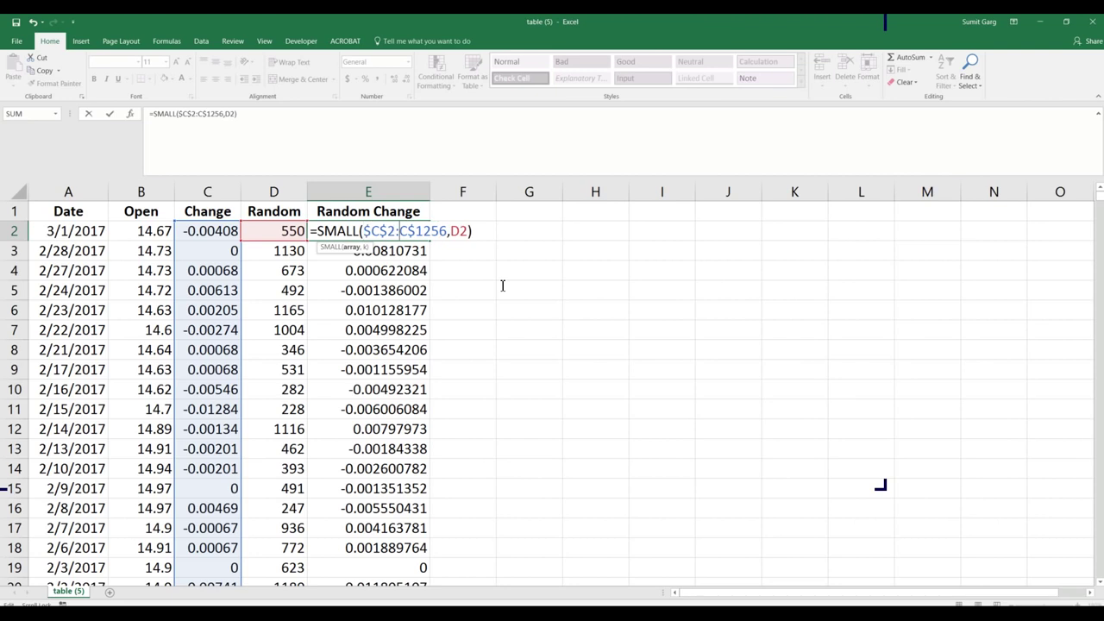
pyautogui.write('$')
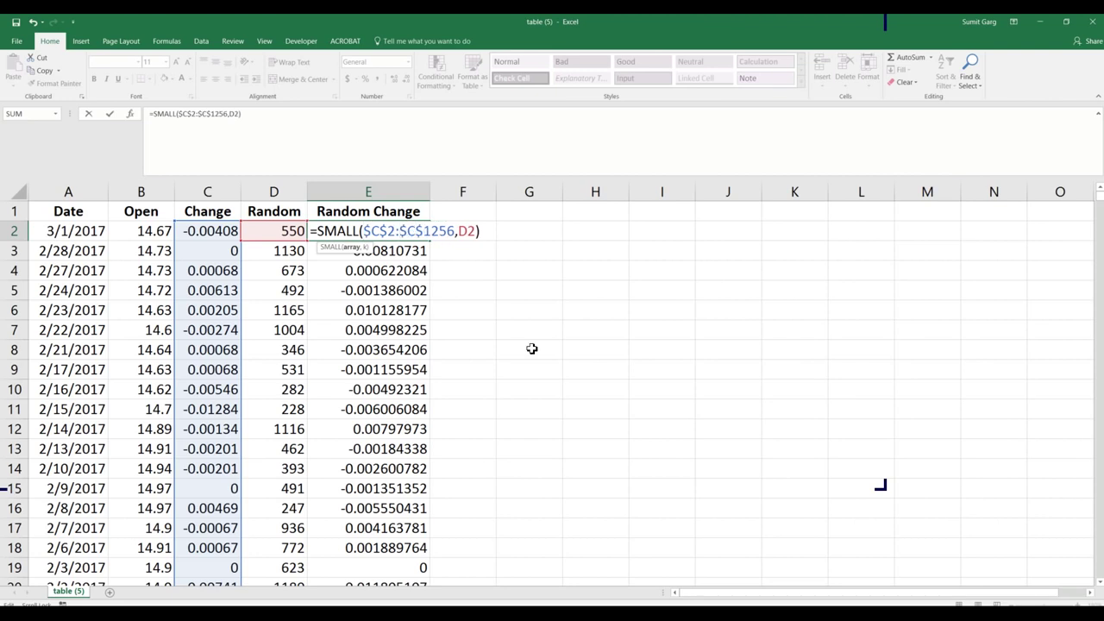
pyautogui.press('Return')
# Fill the absolute-range formula from E2 down the whole Random Change column.
pyautogui.press('Up')
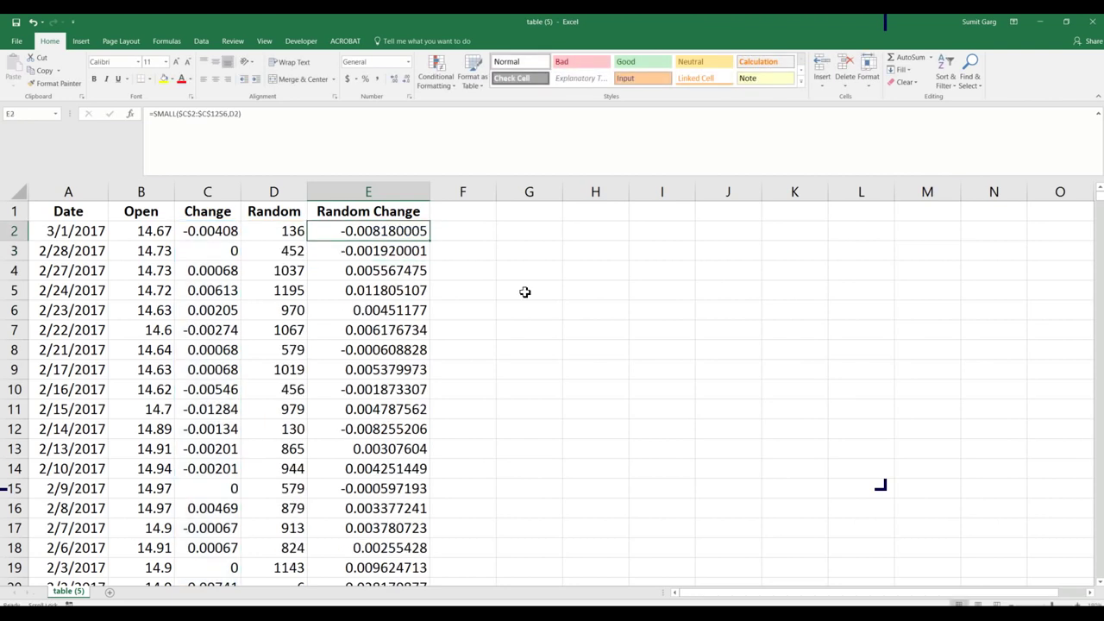
pyautogui.hotkey('ctrl', 'shift', 'Down')
pyautogui.hotkey('ctrl', 'd')
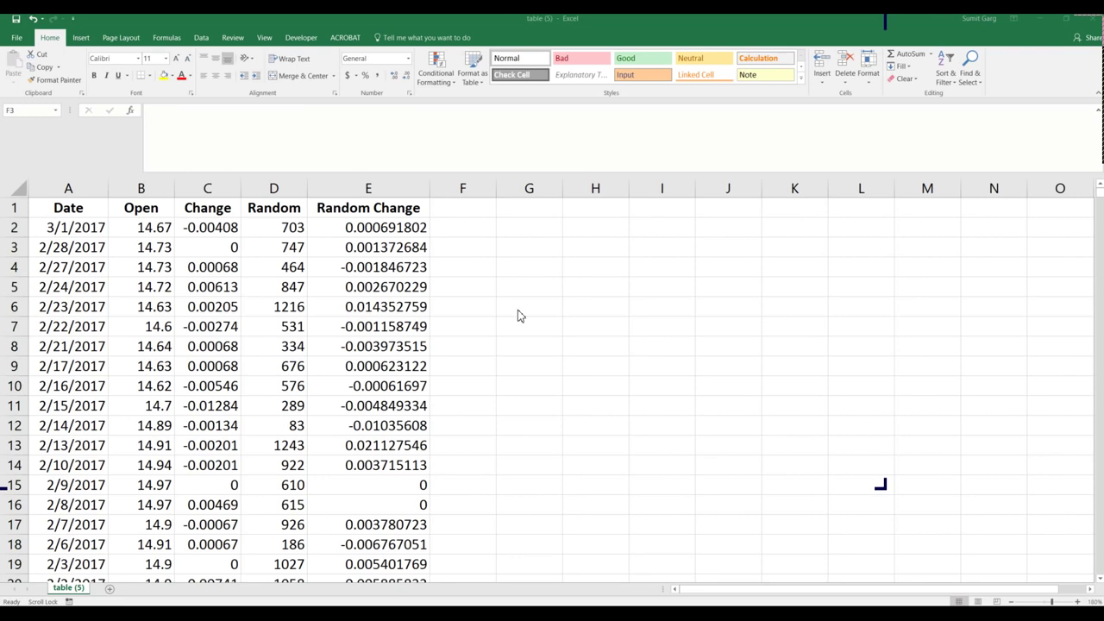
# Enter the header Price in cell F1.
pyautogui.click(483, 301)
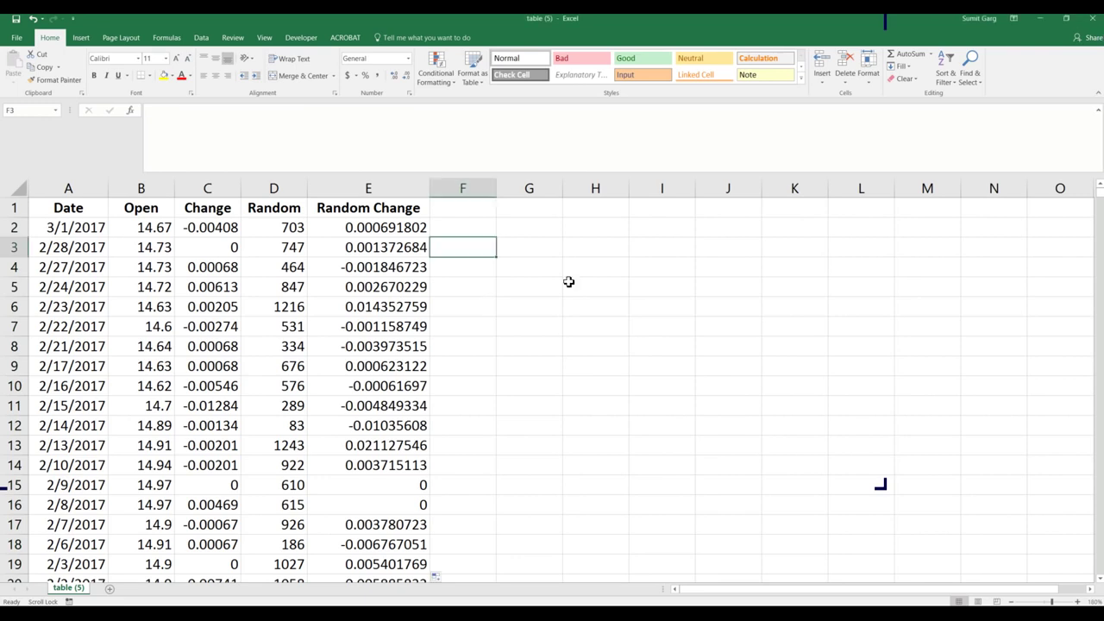
pyautogui.press('Up')
pyautogui.press('Up')
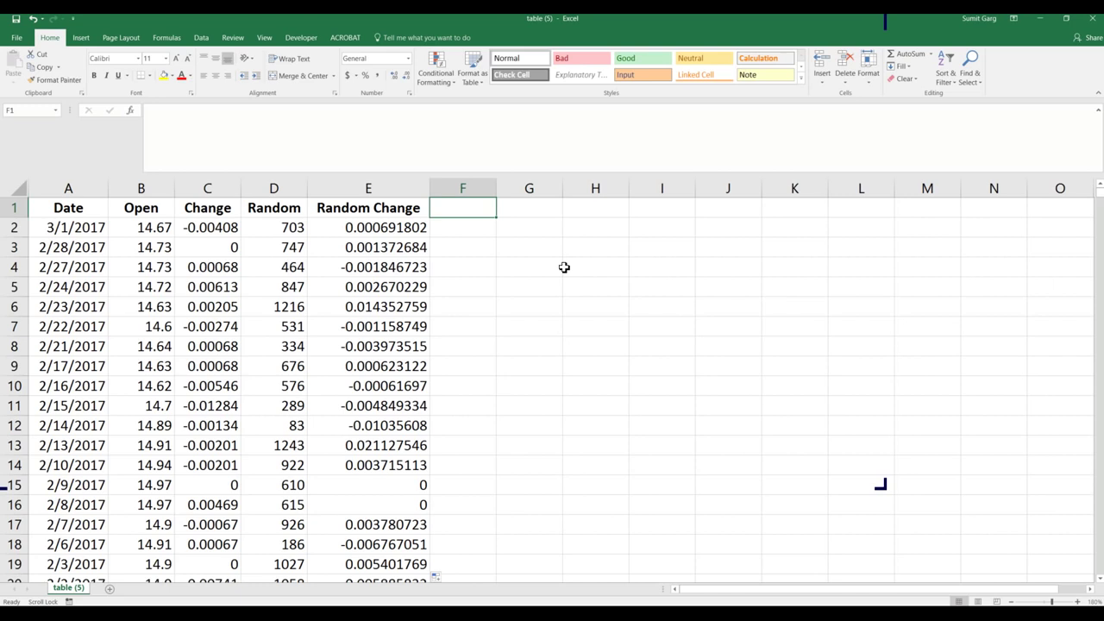
pyautogui.write('ce')
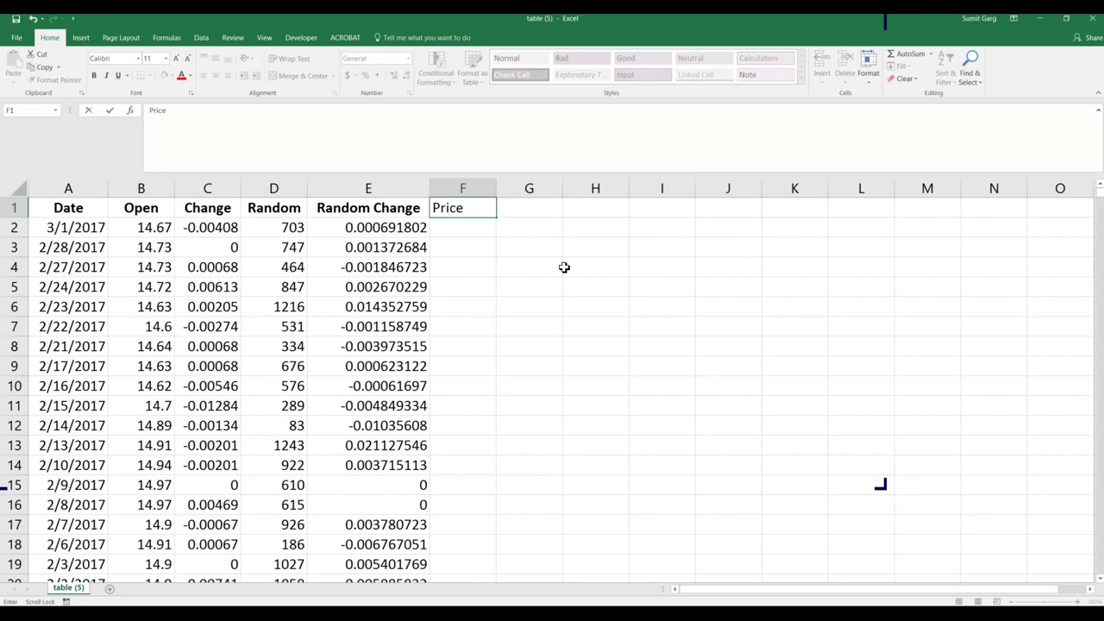
pyautogui.press('Return')
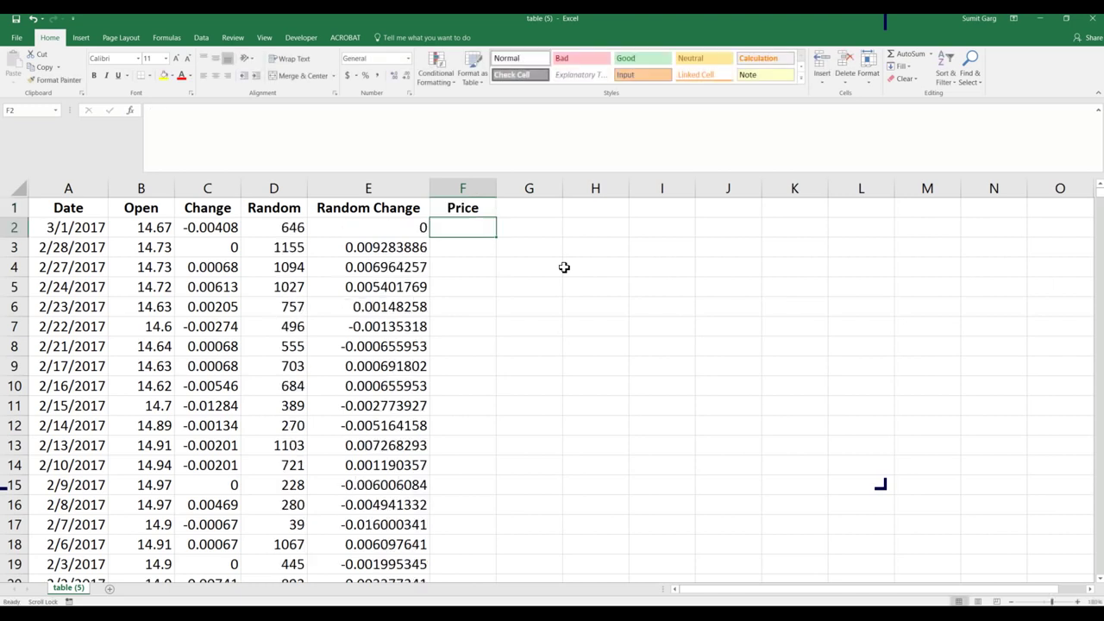
# Set the starting price in cell F2 with the formula =B2.
pyautogui.write('=')
pyautogui.click(149, 229)
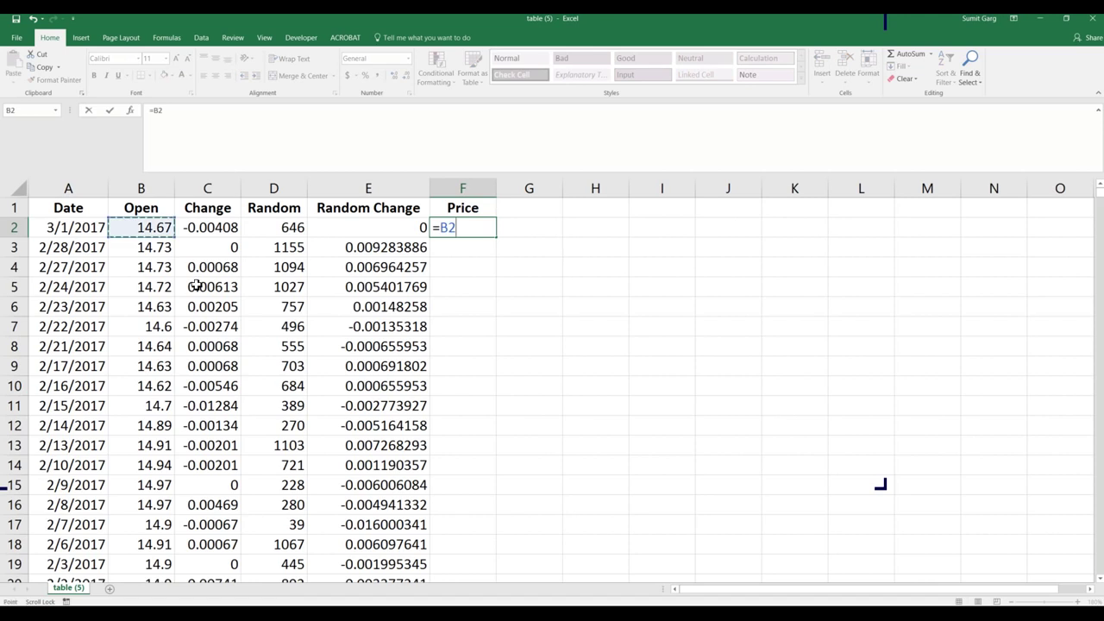
pyautogui.press('Return')
# Enter the formula =F2*EXP(E3) in cell F3 and fill it down the Price column.
pyautogui.write('=')
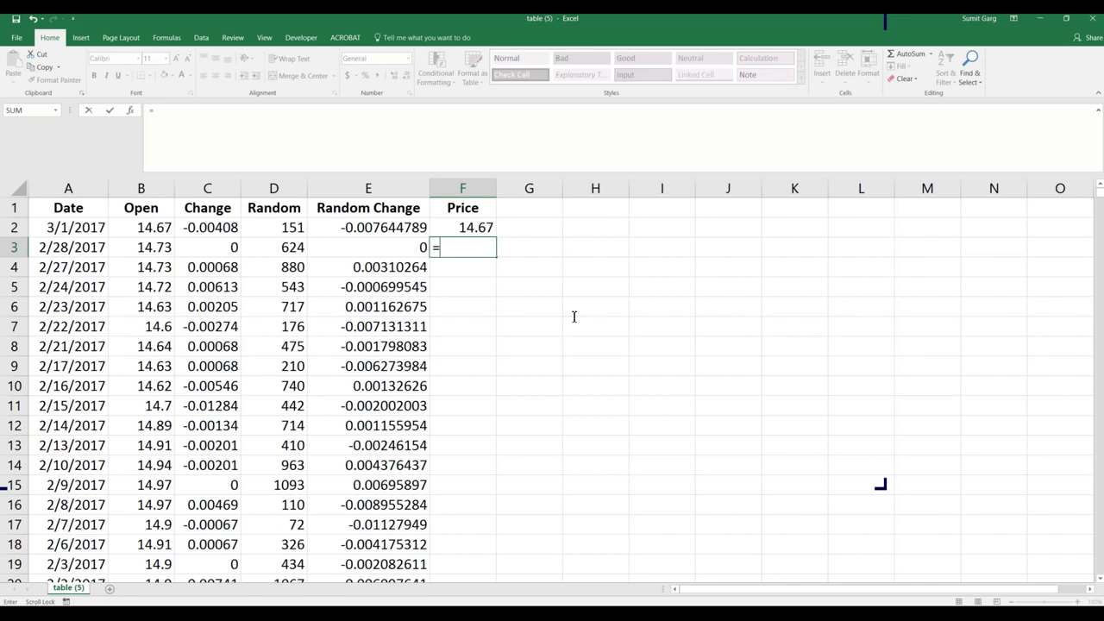
pyautogui.press('Up')
pyautogui.write('*exp(')
pyautogui.press('Left')
pyautogui.write(')')
pyautogui.press('Return')
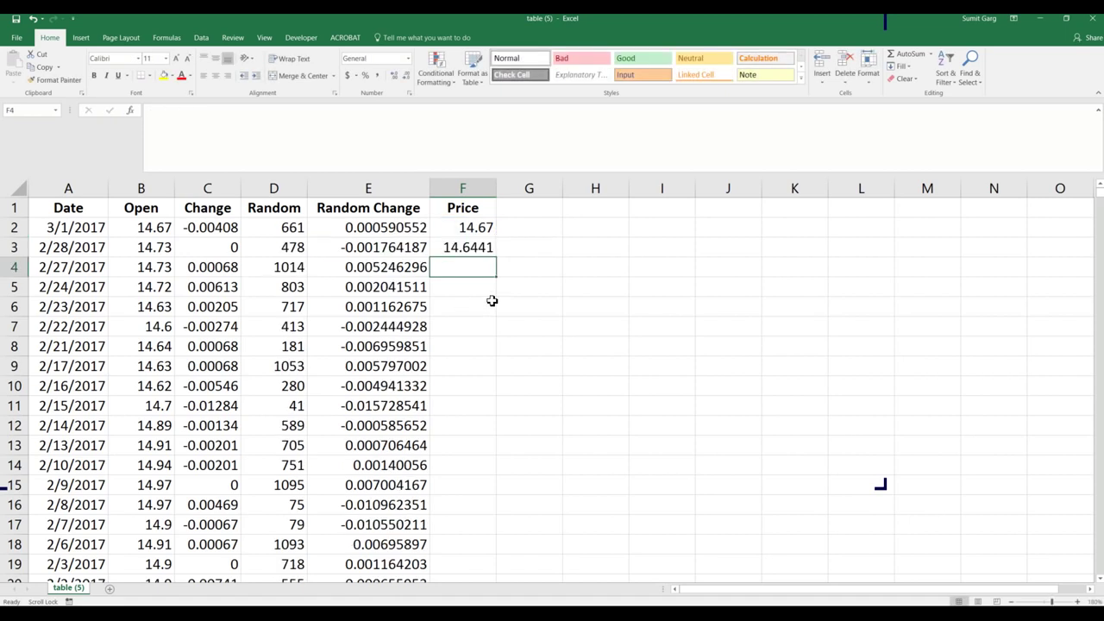
pyautogui.press('Up')
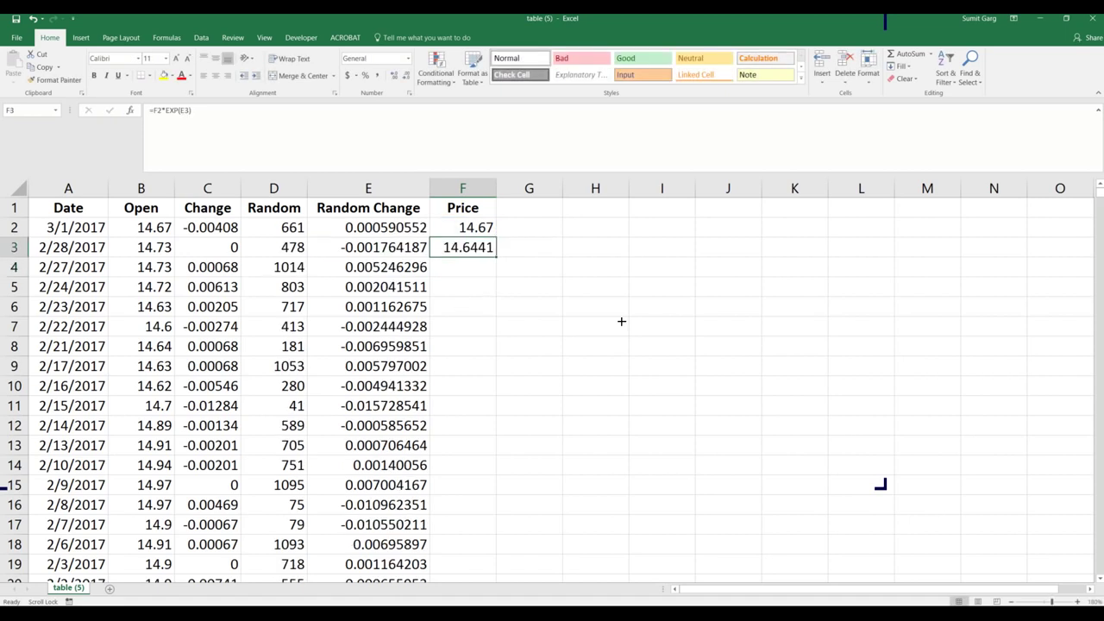
pyautogui.doubleClick(496, 256)
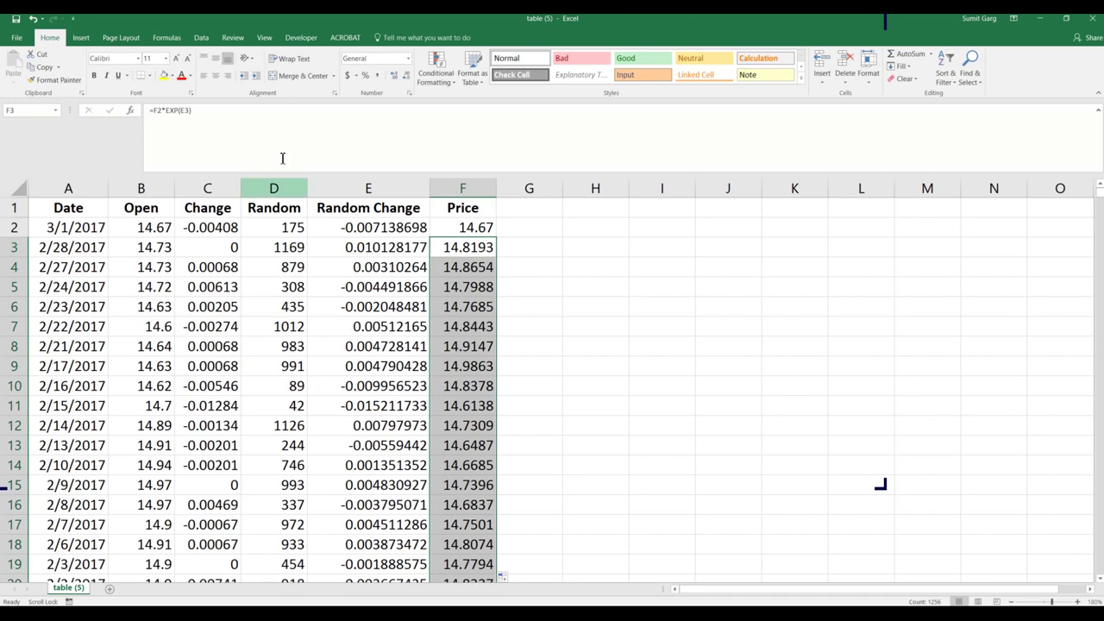
# Try plotting the Price values from F3 downward as a scatter chart and delete the chart.
pyautogui.click(81, 38)
pyautogui.click(457, 78)
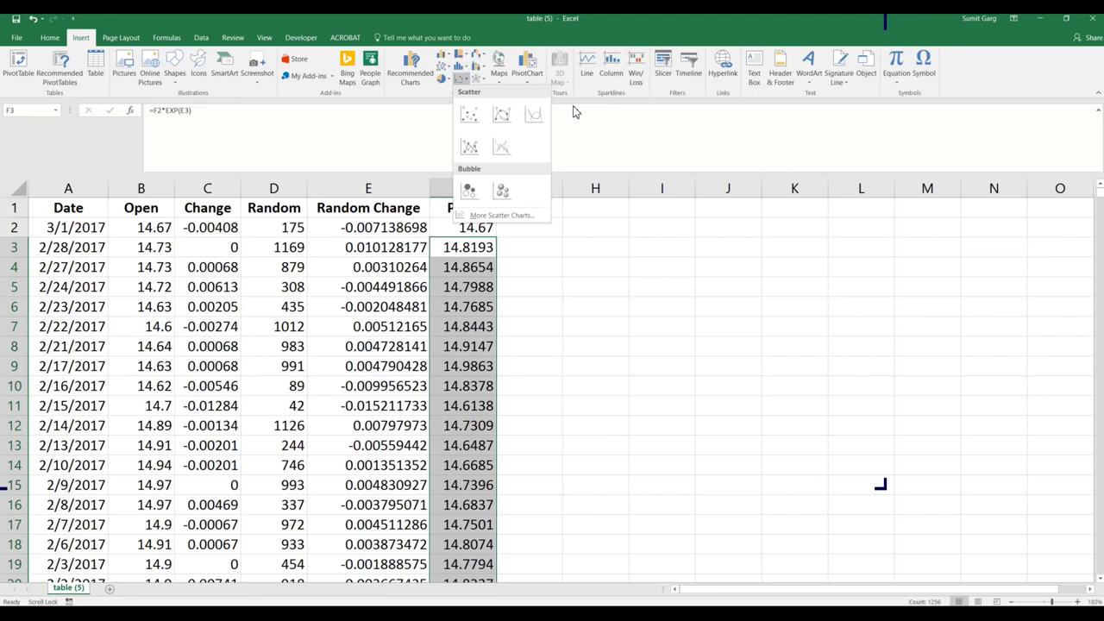
pyautogui.click(468, 114)
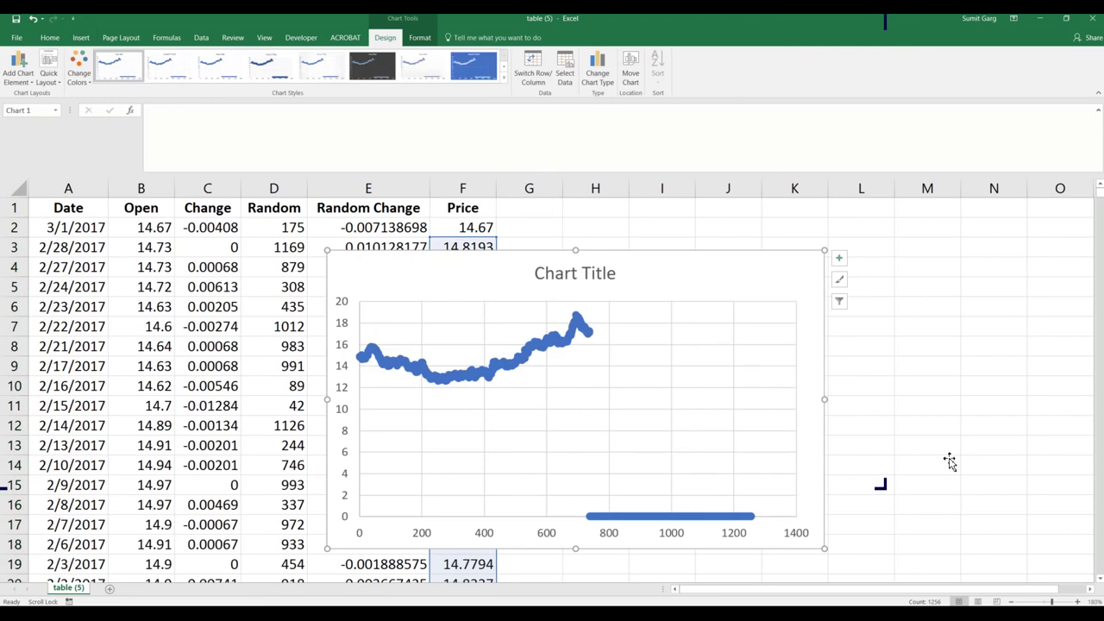
pyautogui.press('Delete')
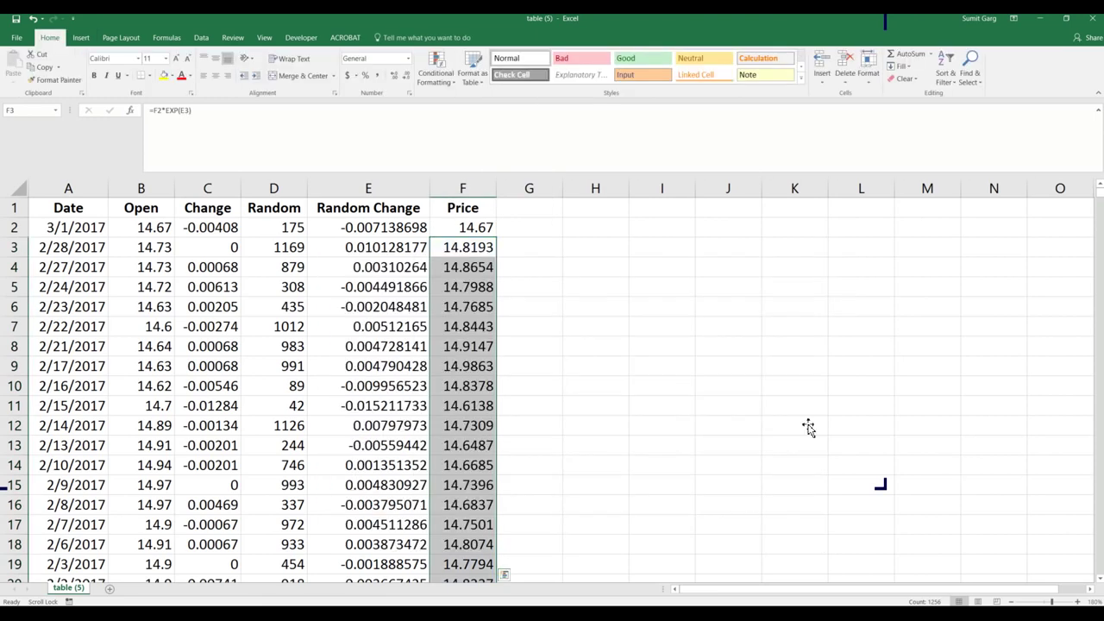
# Set cell E3 to =SMALL($C$2:$C$1256,D3) with an absolute range and fill it down the Random Change column.
pyautogui.click(662, 326)
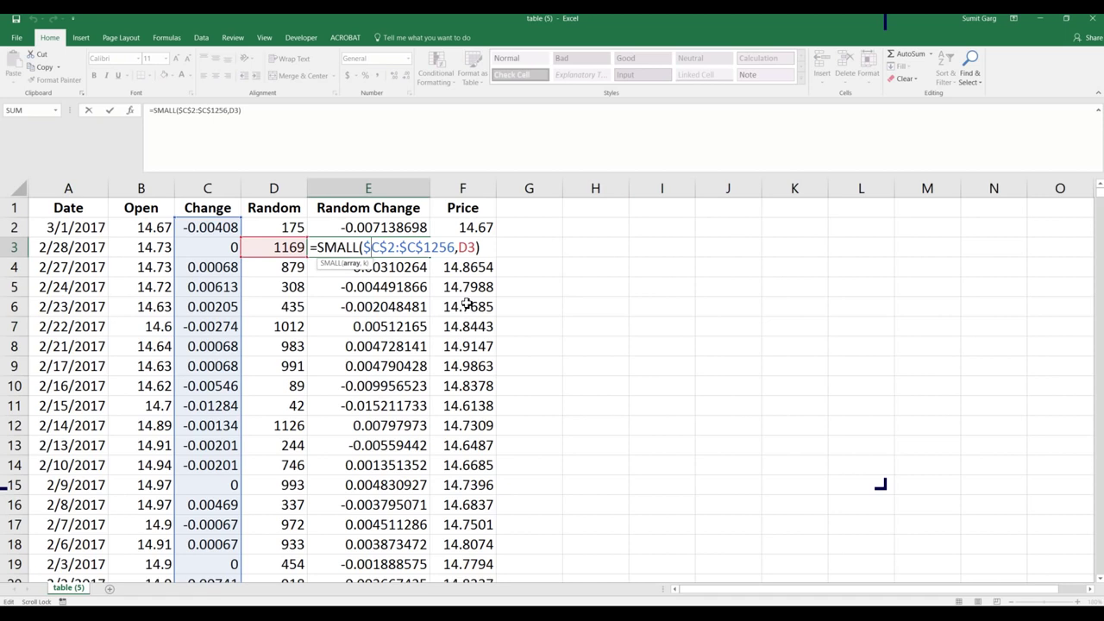
pyautogui.press('Return')
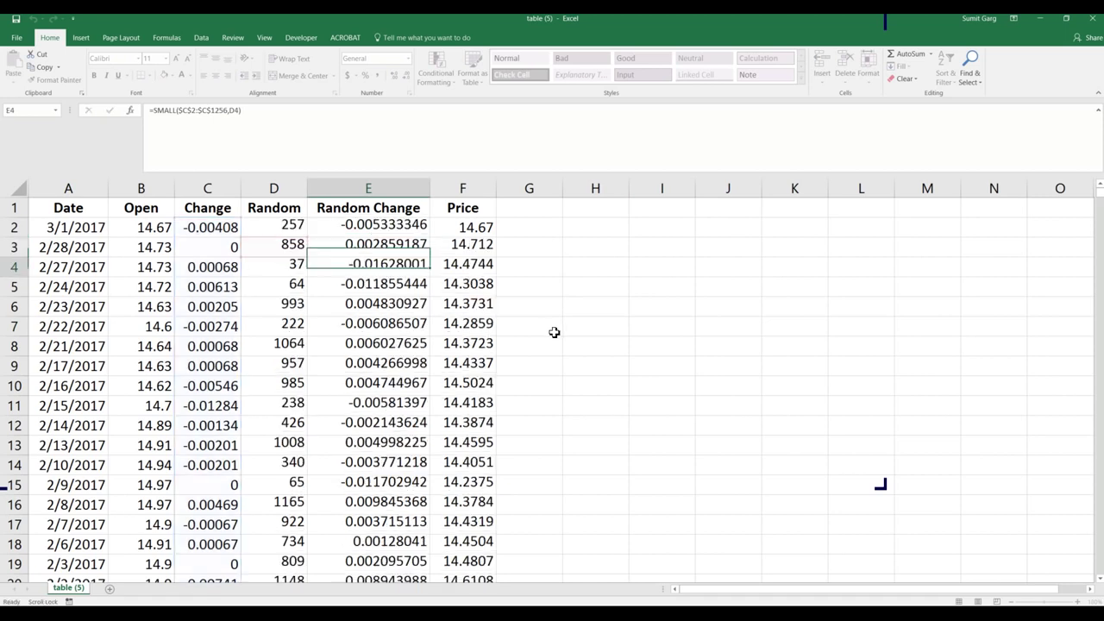
pyautogui.press('Up')
pyautogui.hotkey('ctrl', 'shift', 'Down')
pyautogui.hotkey('ctrl', 'd')
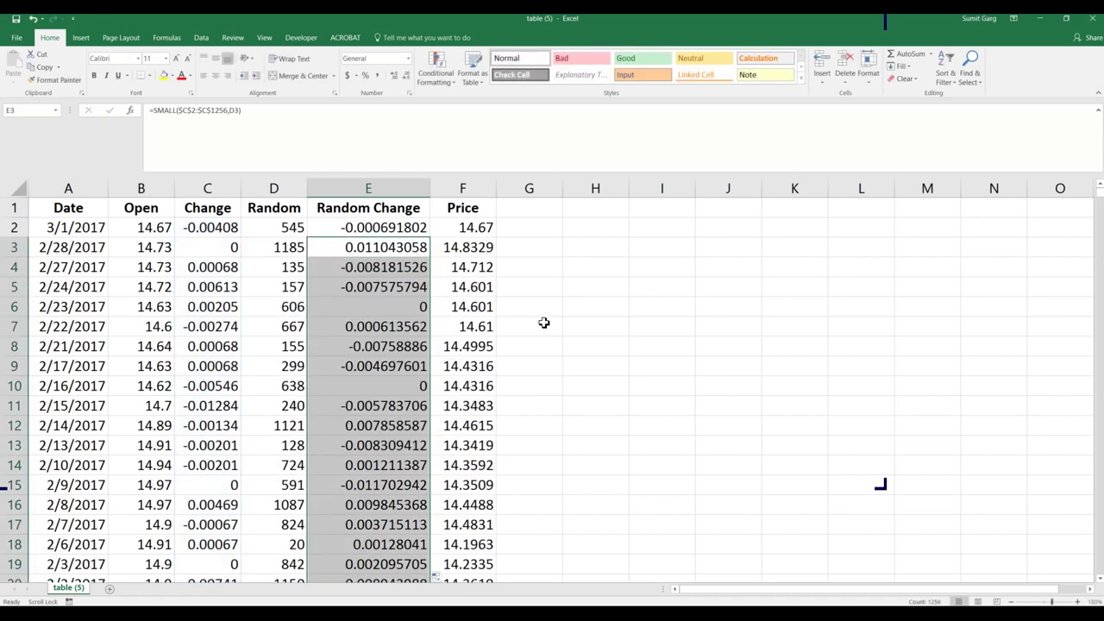
# Fill the Price formula in F3 down the column again.
pyautogui.press('Right')
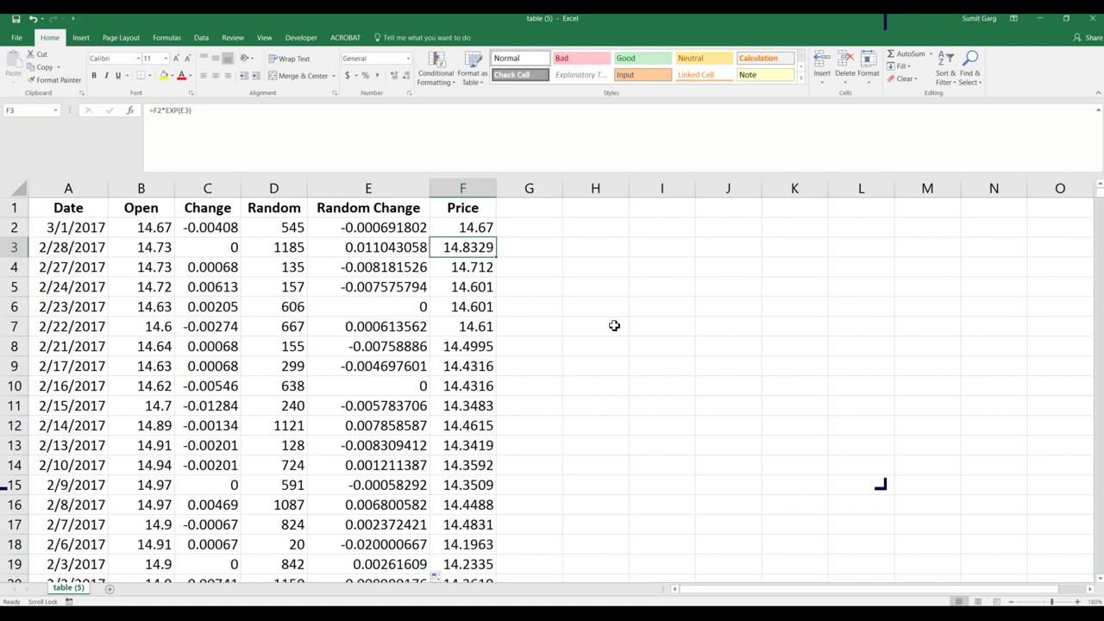
pyautogui.hotkey('ctrl', 'shift', 'Down')
pyautogui.hotkey('ctrl', 'd')
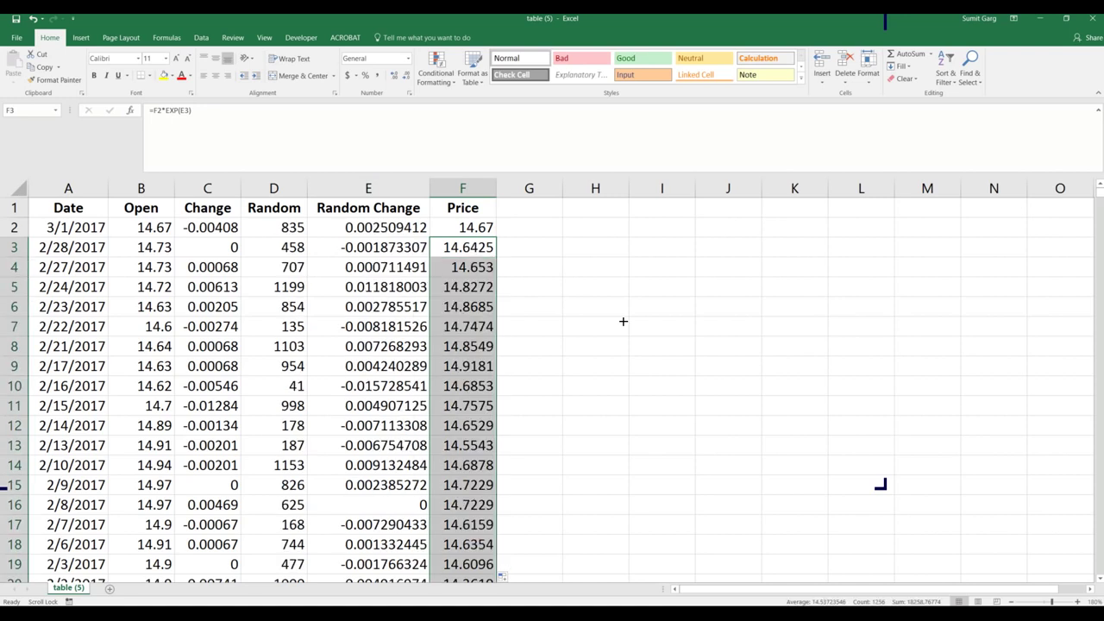
# Insert a scatter chart of the Price values from F3 downward and place it beside the table over columns H to K.
pyautogui.moveTo(1099, 192)
pyautogui.mouseDown()
pyautogui.moveTo(1098, 552)
pyautogui.moveTo(1099, 190)
pyautogui.mouseUp()
pyautogui.click(81, 38)
pyautogui.press('d')
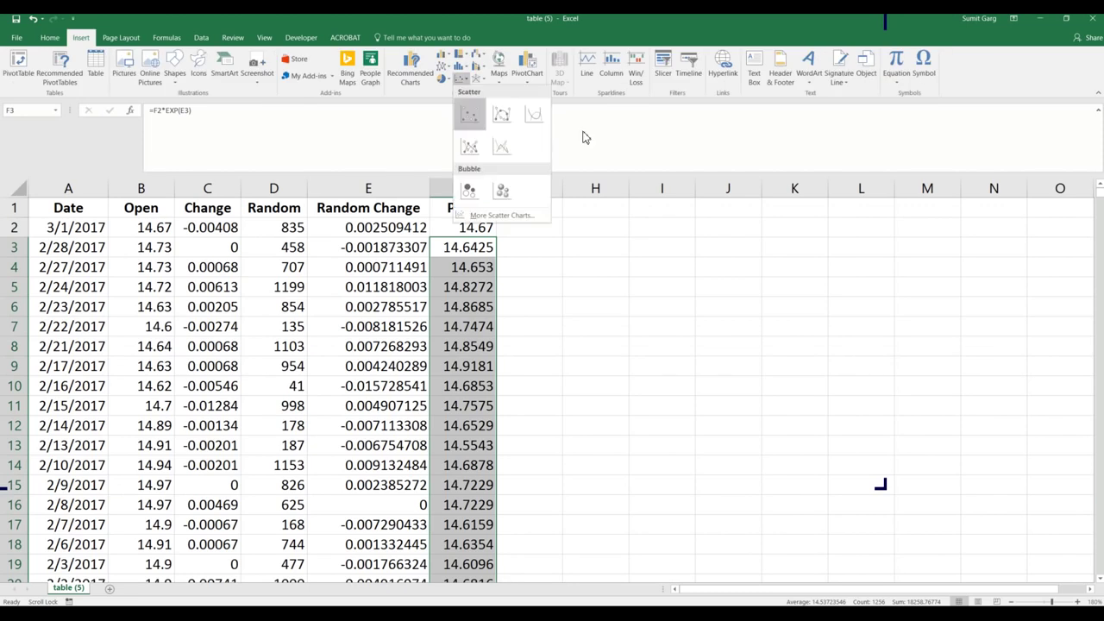
pyautogui.press('Return')
pyautogui.moveTo(824, 549); pyautogui.dragTo(582, 494)
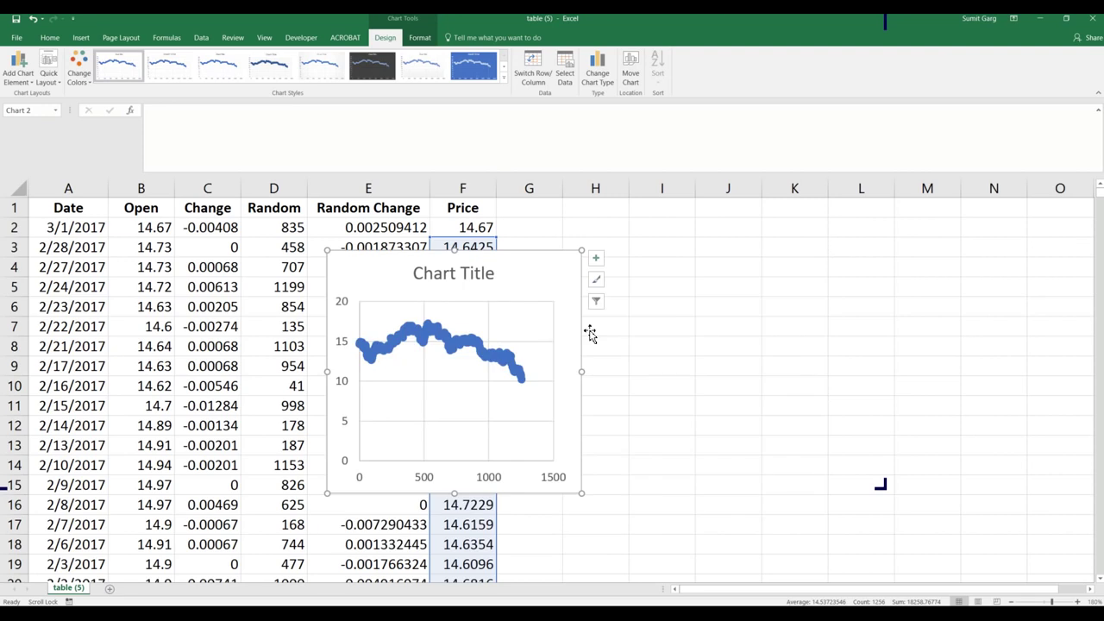
pyautogui.moveTo(590, 334); pyautogui.dragTo(889, 273)
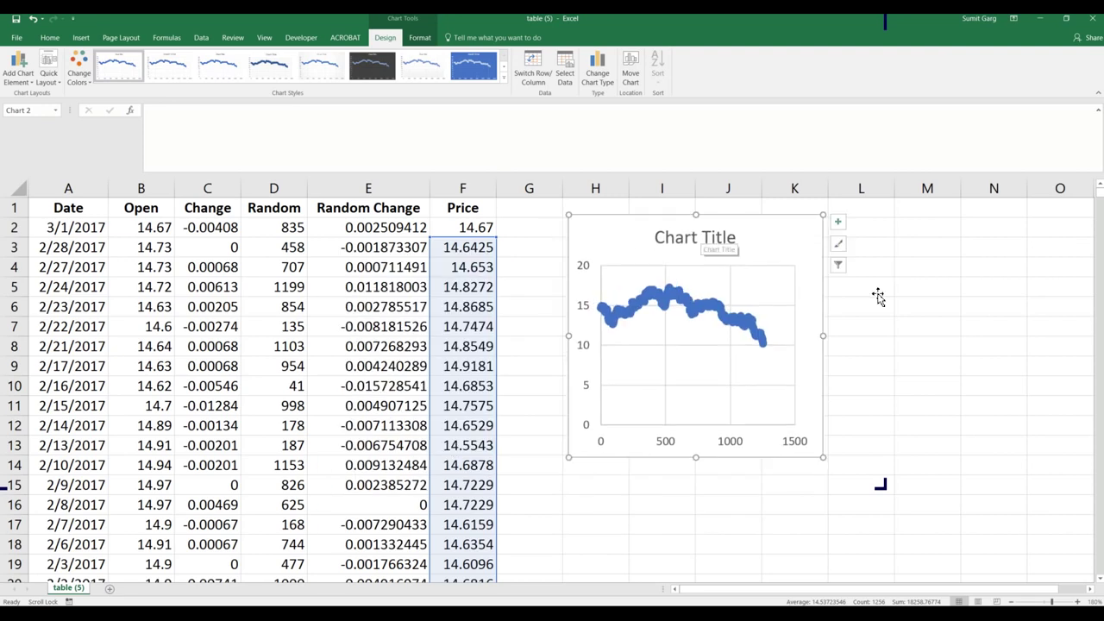
# Delete the chart title and add primary vertical and primary horizontal axis titles to the chart.
pyautogui.click(702, 236)
pyautogui.press('Delete')
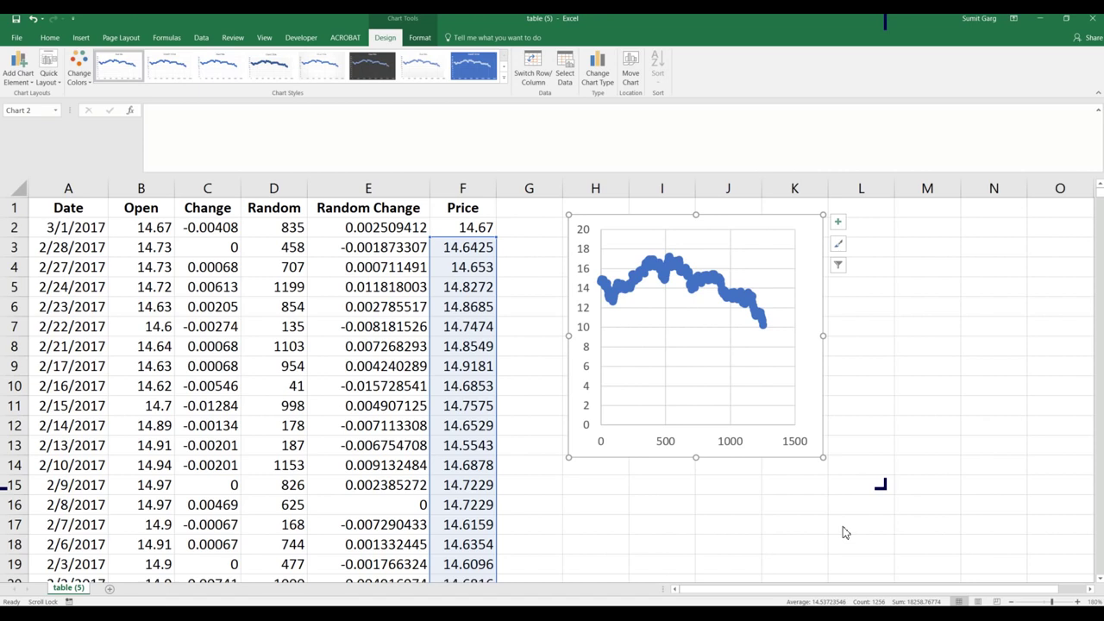
pyautogui.click(18, 68)
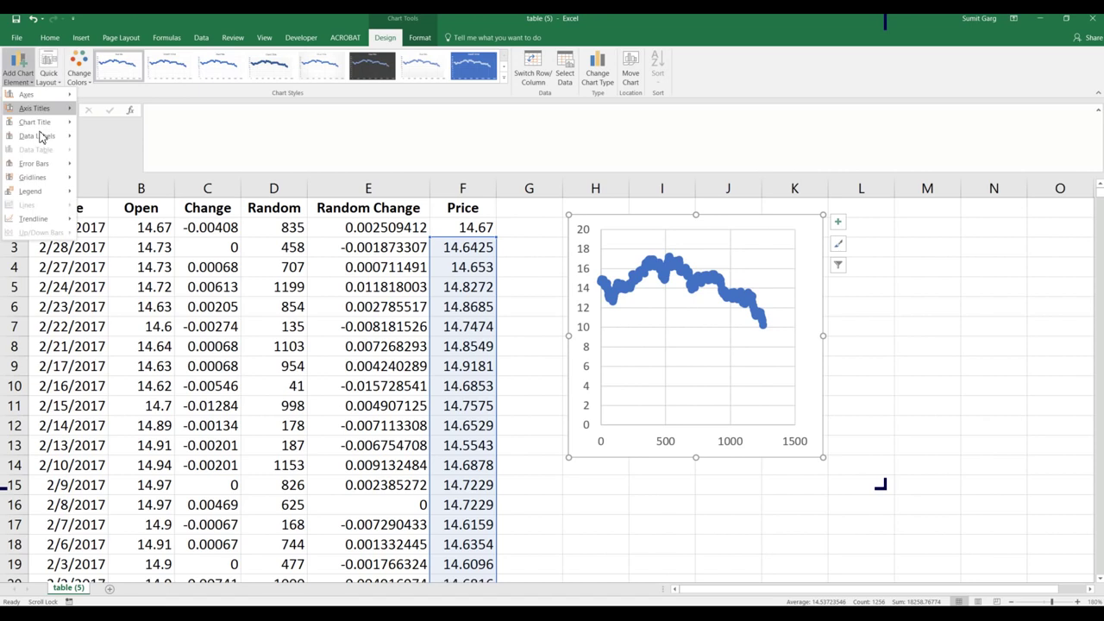
pyautogui.moveTo(34, 107)
pyautogui.click(129, 138)
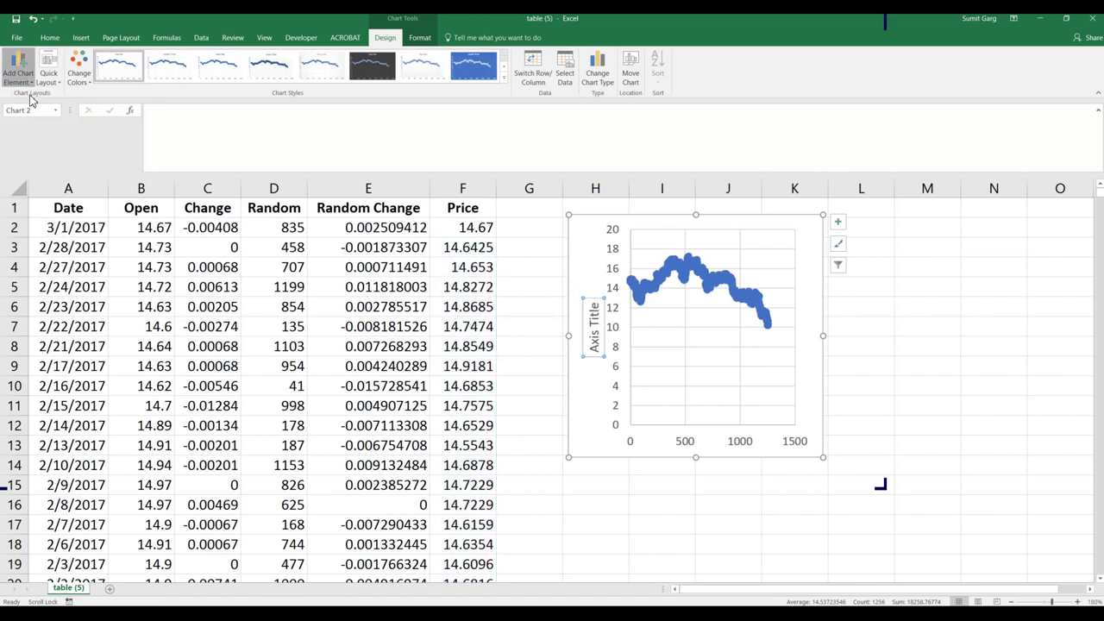
pyautogui.click(18, 69)
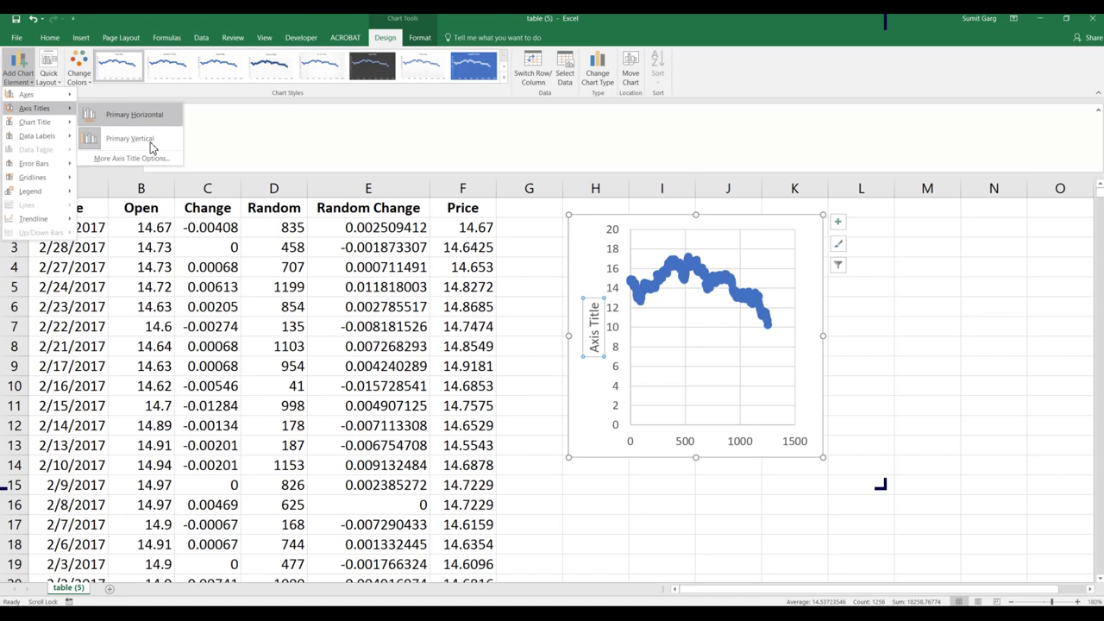
pyautogui.click(133, 113)
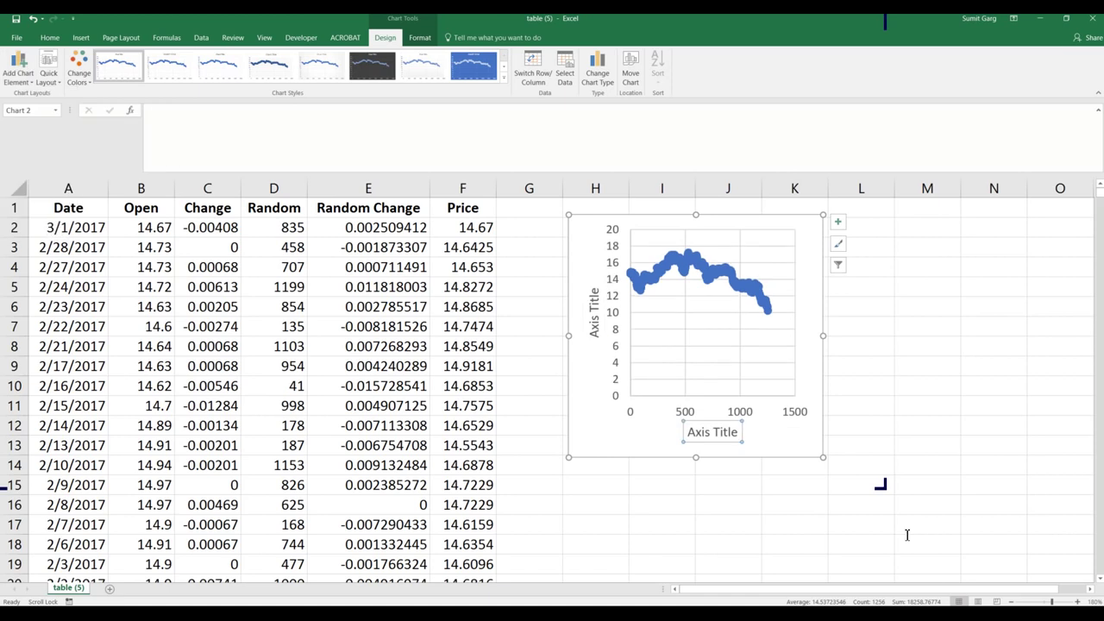
# Name the chart's horizontal axis Trading Days and its vertical axis Price.
pyautogui.moveTo(728, 430); pyautogui.dragTo(695, 433)
pyautogui.write('Tra')
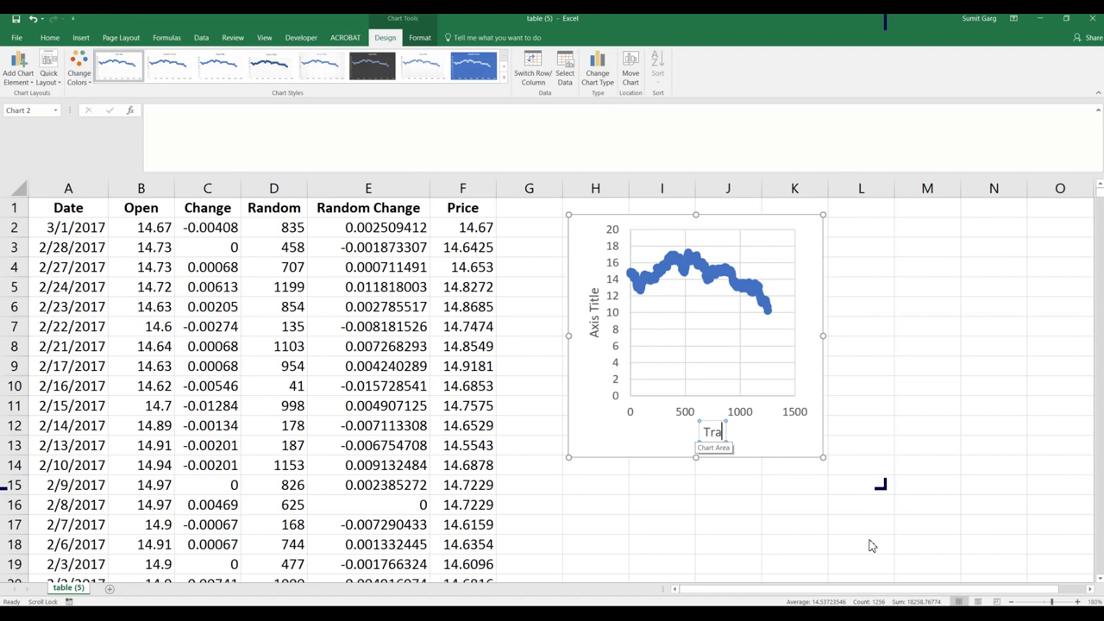
pyautogui.write('ding Days')
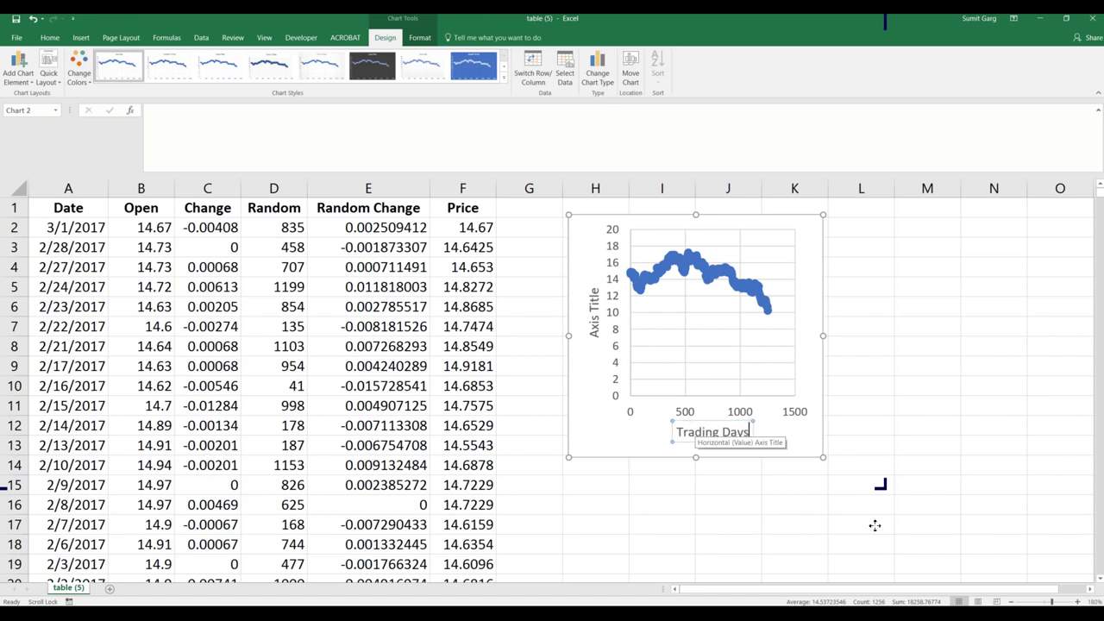
pyautogui.doubleClick(594, 326)
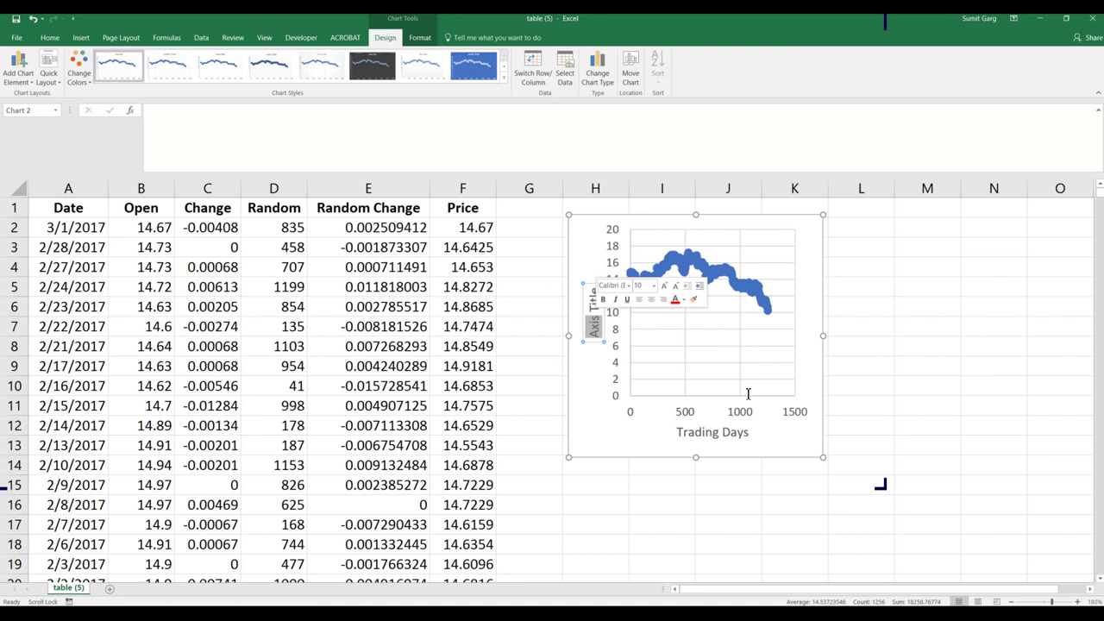
pyautogui.write('Price')
pyautogui.click(860, 366)
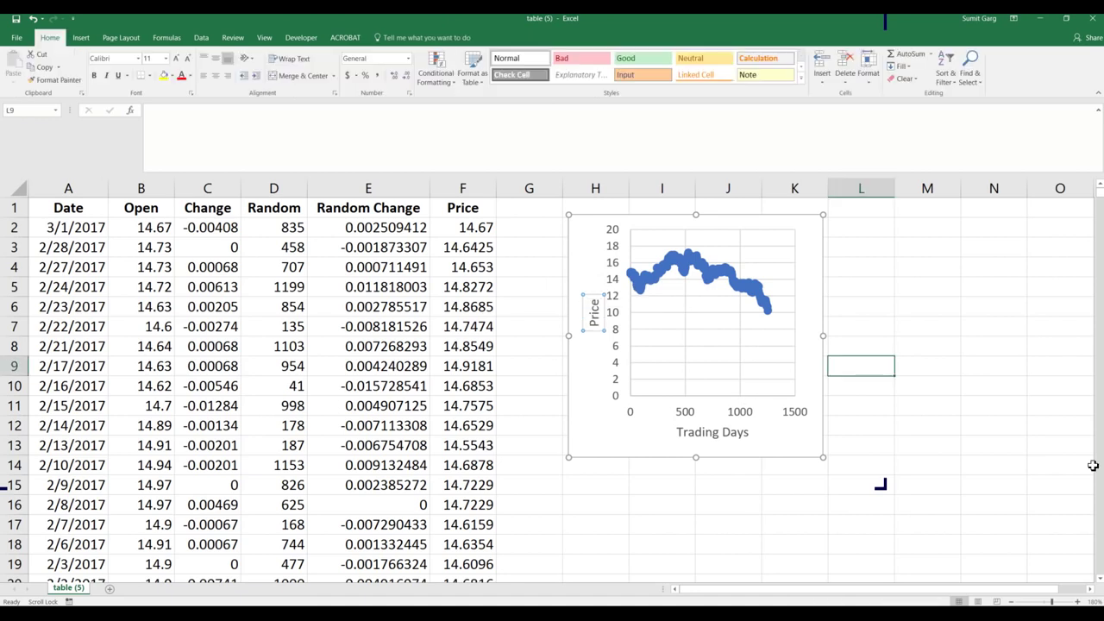
pyautogui.click(1028, 573)
# Widen the chart to the end of column L and remove its horizontal and vertical gridlines.
pyautogui.moveTo(823, 457); pyautogui.dragTo(895, 450)
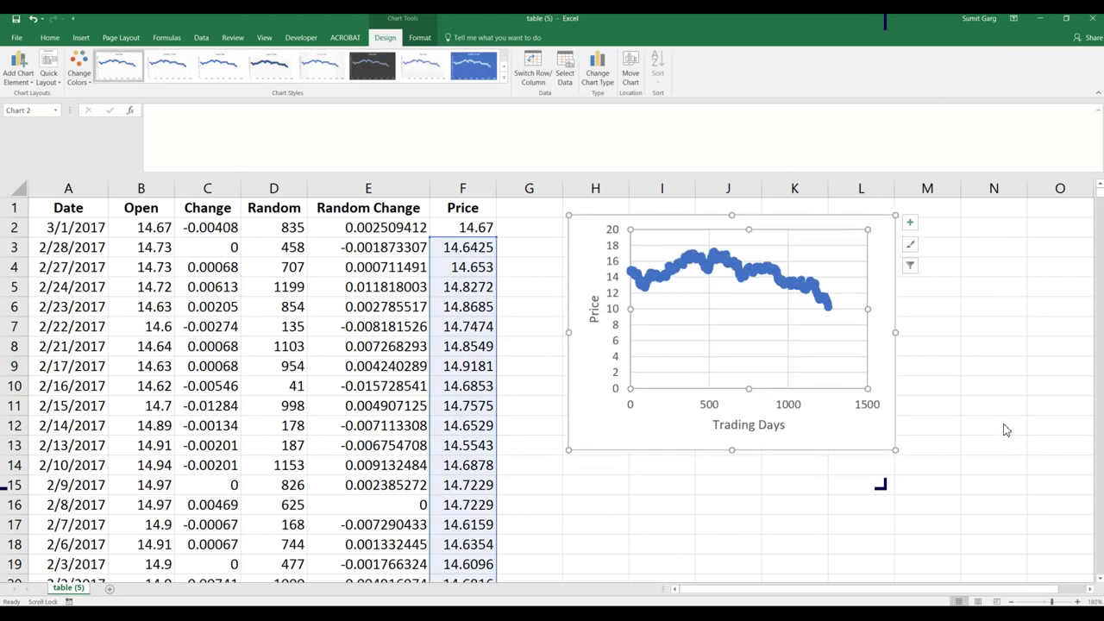
pyautogui.press('Delete')
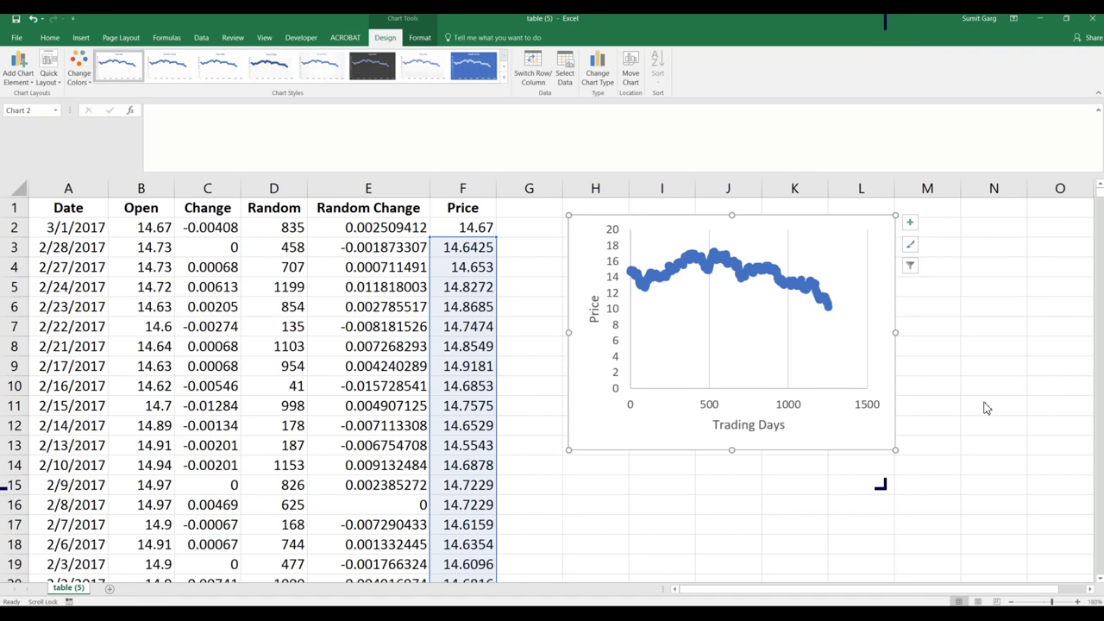
pyautogui.click(788, 326)
pyautogui.press('Delete')
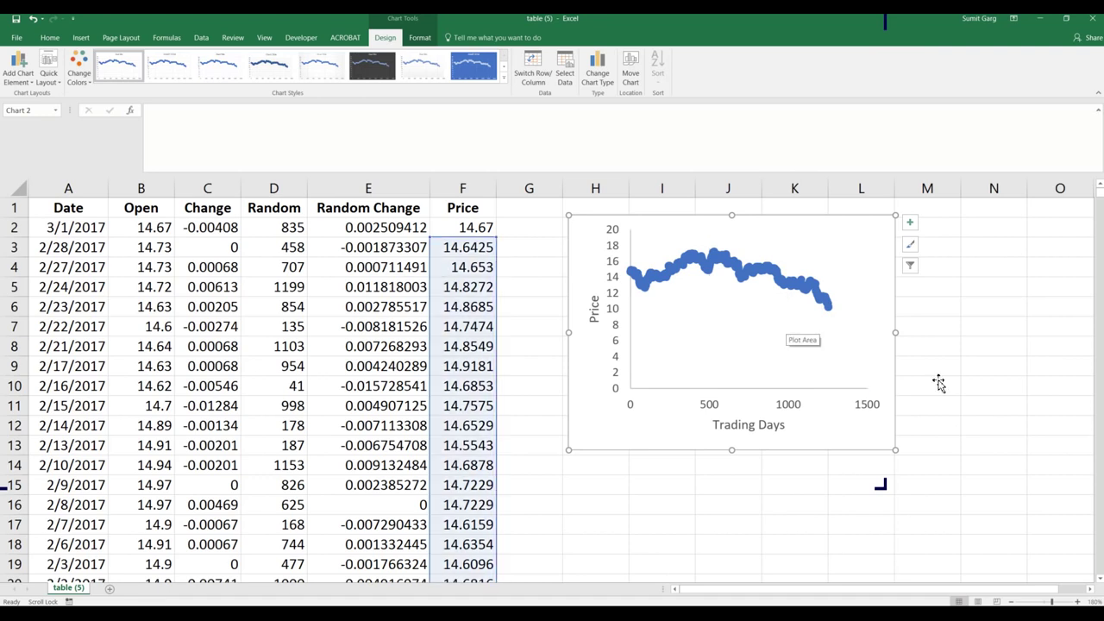
pyautogui.press('Escape')
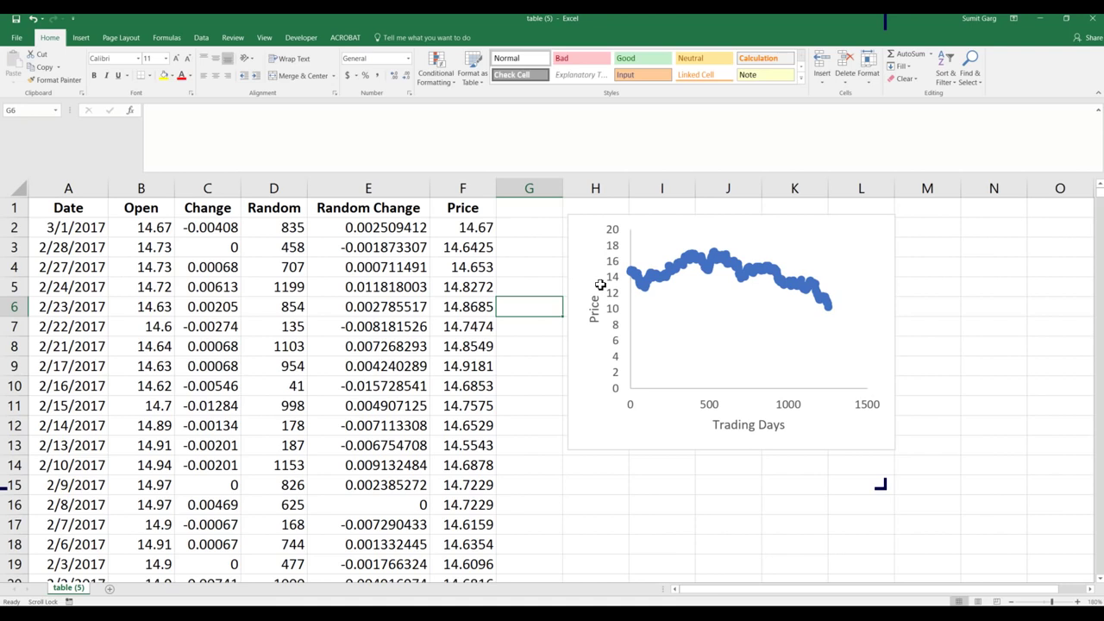
# Recalculate the simulation by re-entering the formulas in F2 and E4 unchanged and check the resulting price chart.
pyautogui.doubleClick(465, 227)
pyautogui.press('Return')
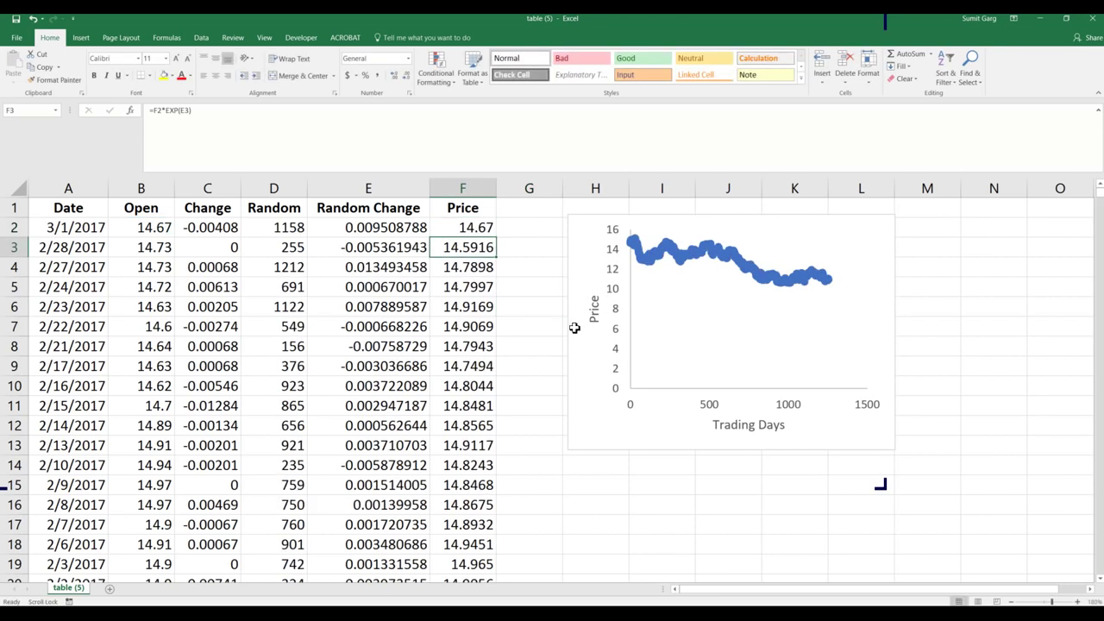
pyautogui.press('Down')
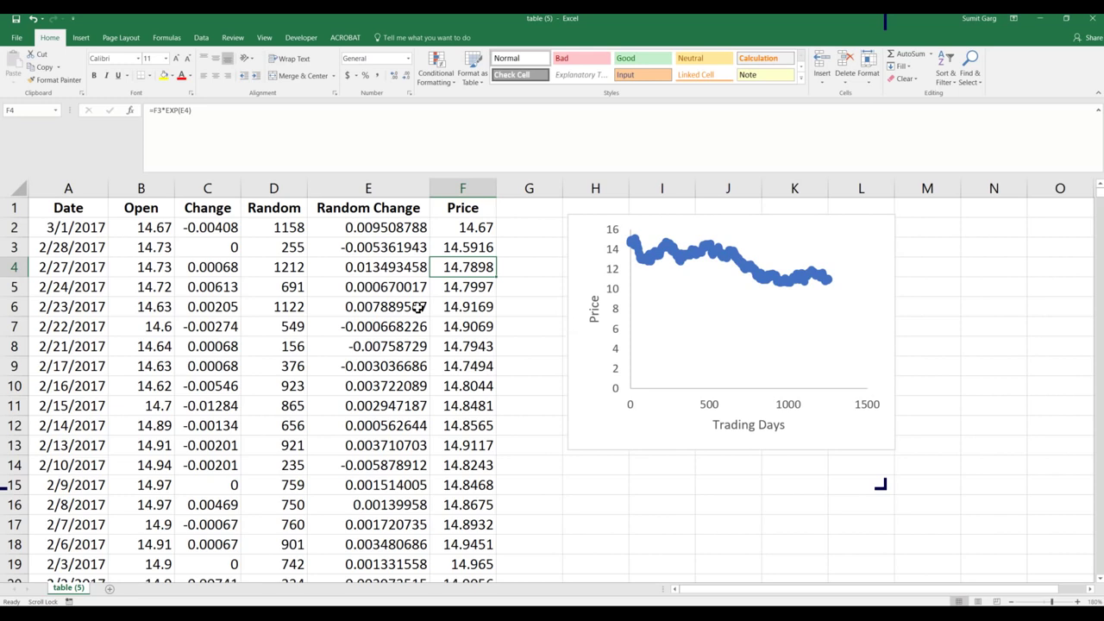
pyautogui.press('Up')
pyautogui.press('Left')
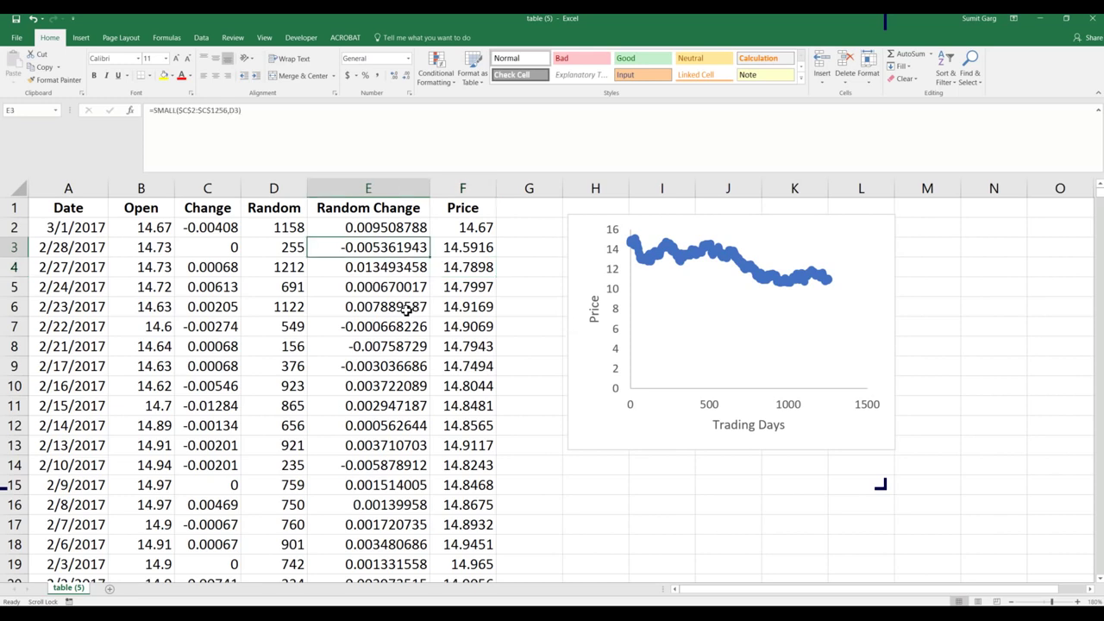
pyautogui.press('Down')
pyautogui.press('Return')
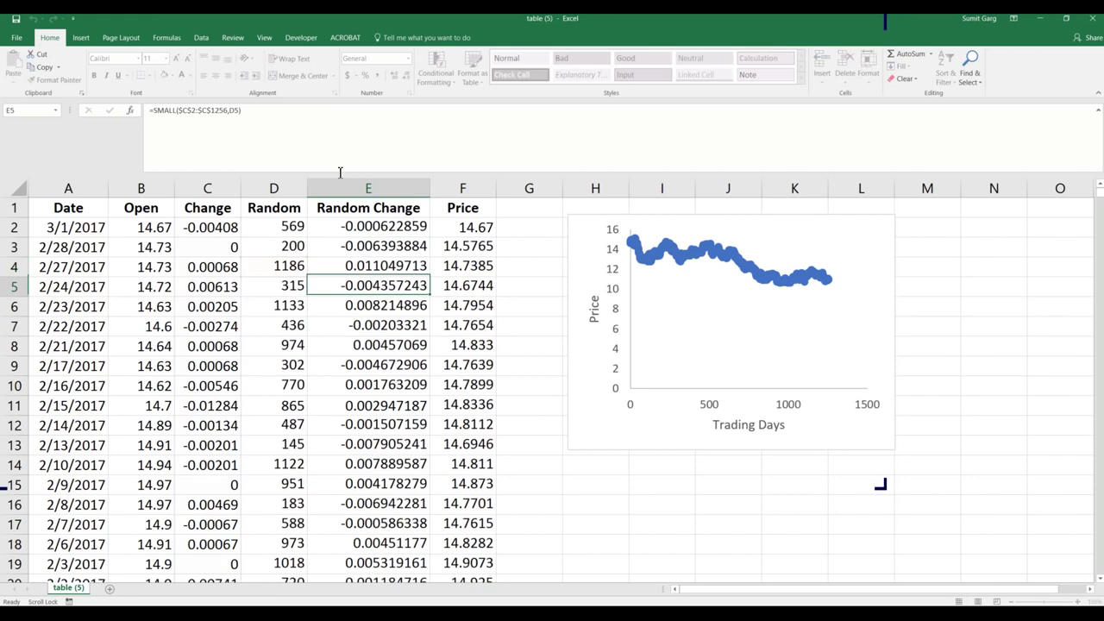
pyautogui.click(529, 426)
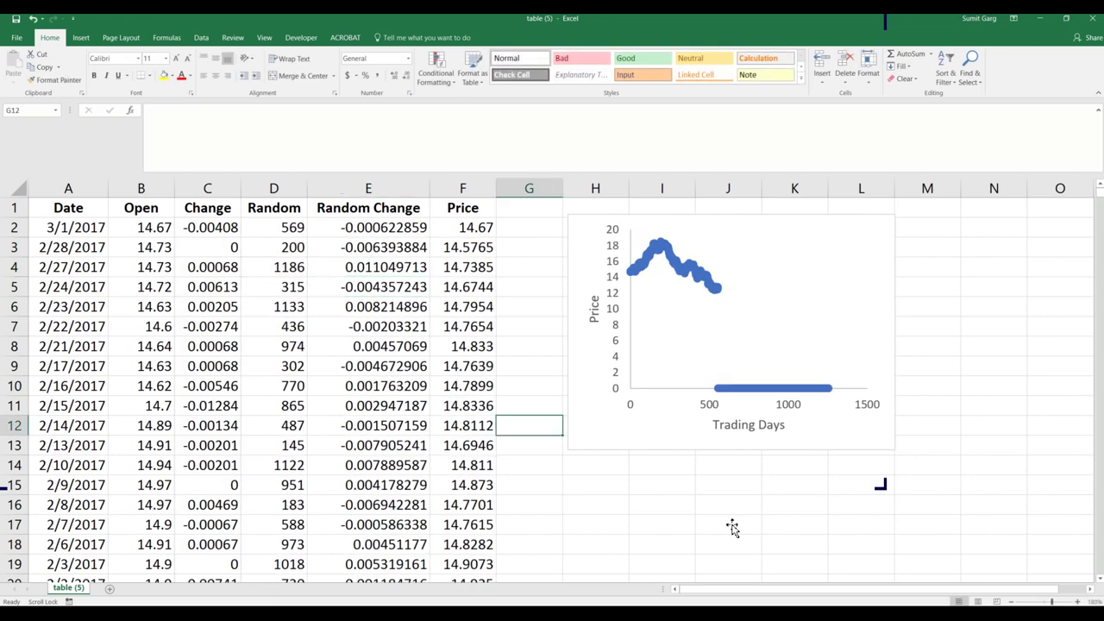
# Change the formula in D2 to =RANDBETWEEN(1,1255) and fill it down the Random column.
pyautogui.moveTo(1100, 192)
pyautogui.mouseDown()
pyautogui.moveTo(1099, 409)
pyautogui.moveTo(1099, 194)
pyautogui.mouseUp()
pyautogui.doubleClick(282, 228)
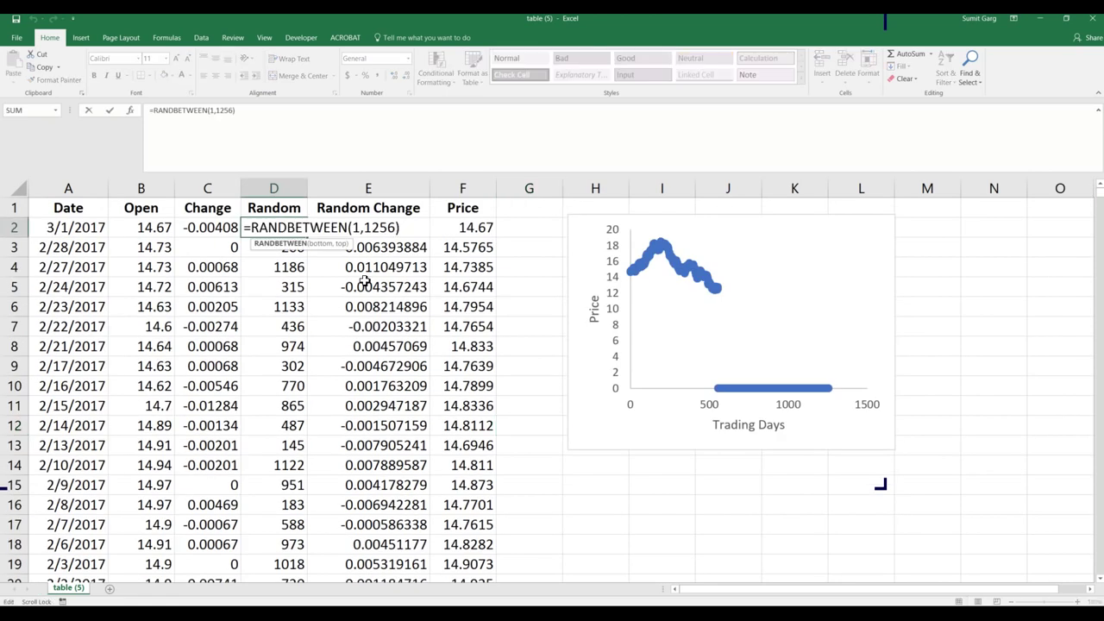
pyautogui.moveTo(395, 228); pyautogui.dragTo(384, 233)
pyautogui.write('5')
pyautogui.press('Return')
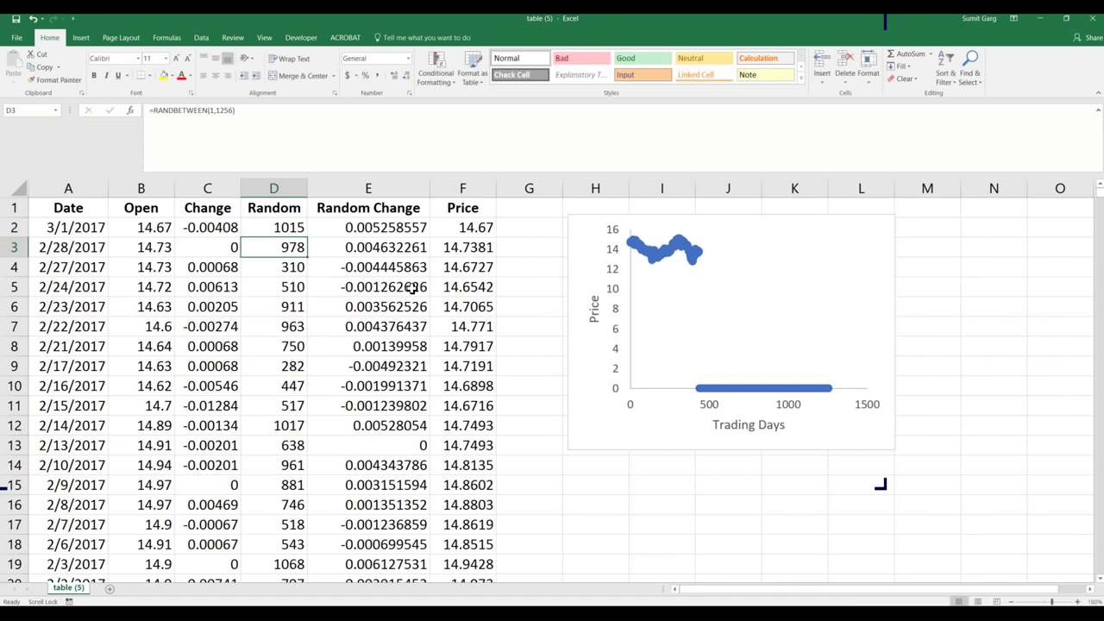
pyautogui.press('Up')
pyautogui.doubleClick(307, 237)
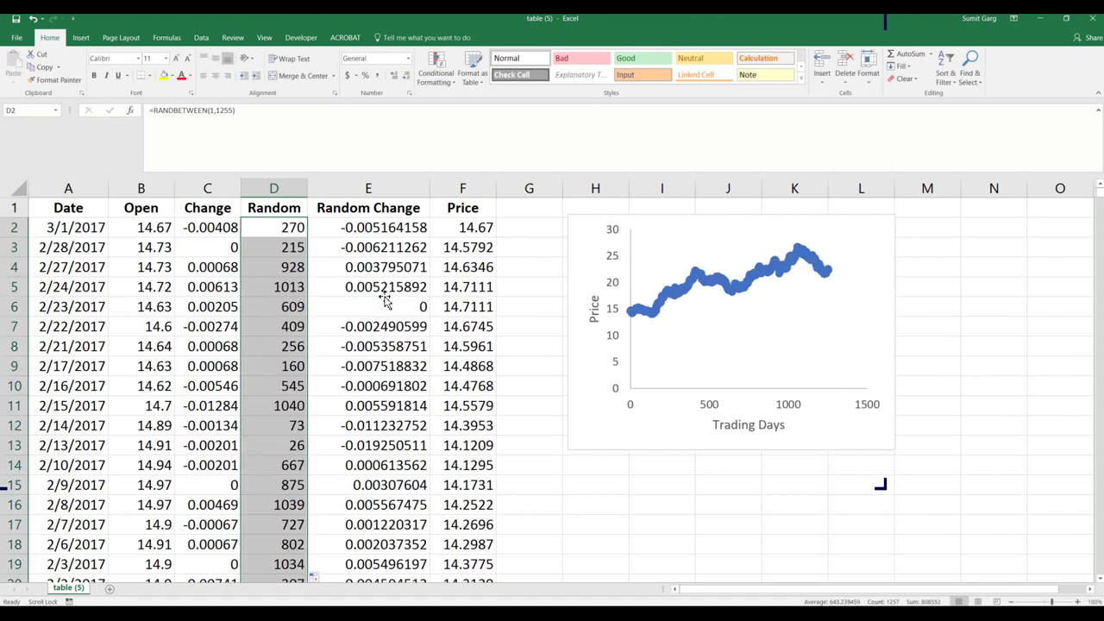
# Recalculate the simulation repeatedly by re-entering the Random formulas from D2 to D13 unchanged, checking the price chart each time.
pyautogui.click(293, 228)
pyautogui.press('F2')
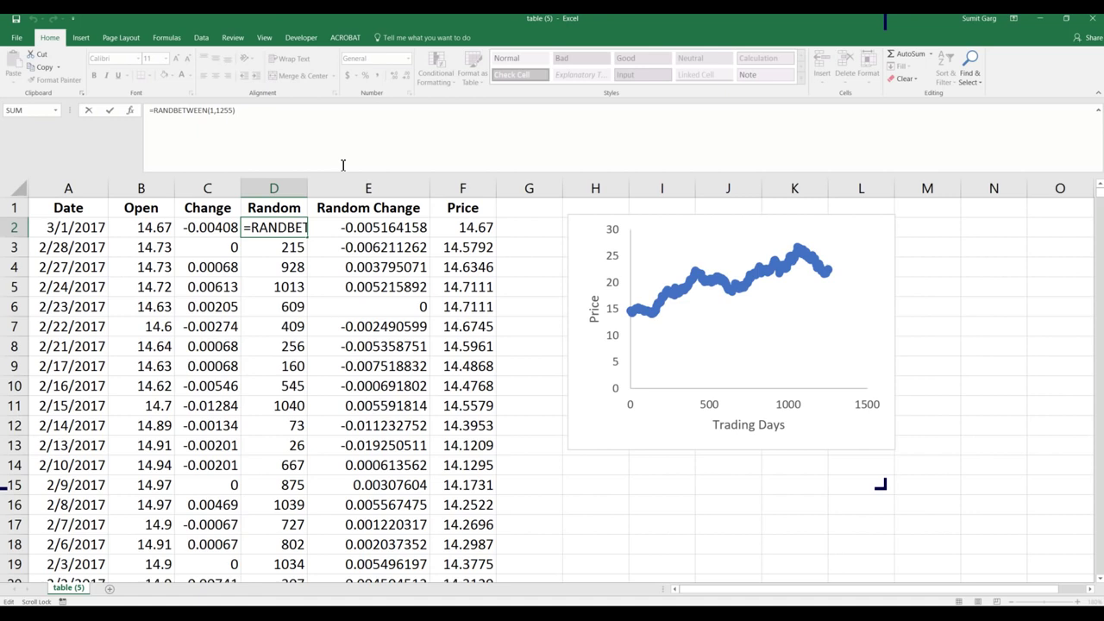
pyautogui.press('Return')
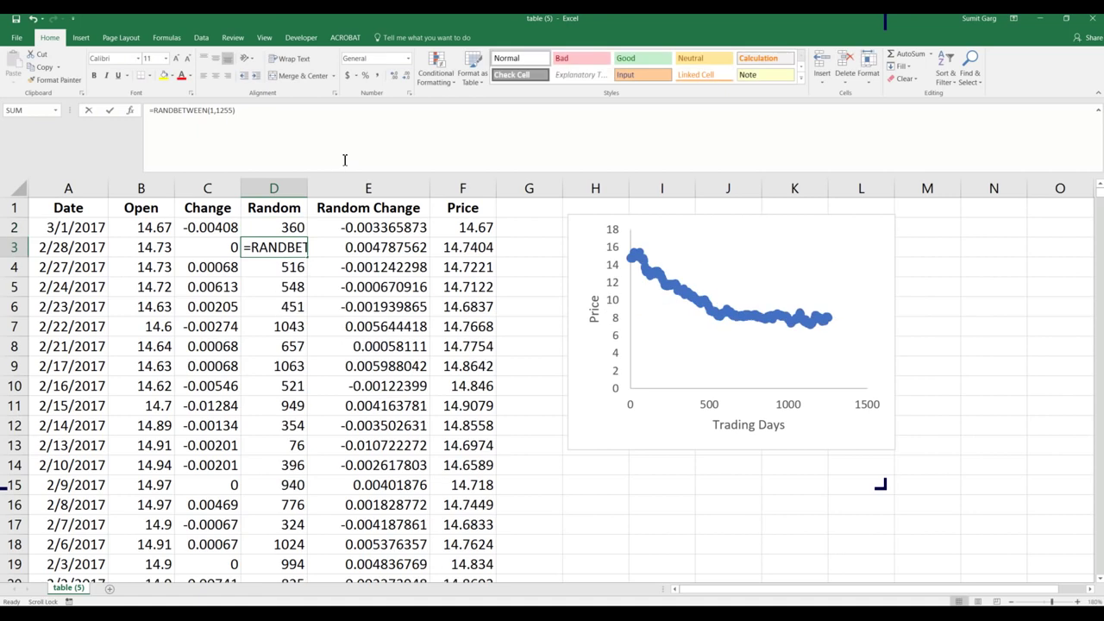
pyautogui.press('Return')
pyautogui.press('F2')
pyautogui.press('Return')
pyautogui.press('F2')
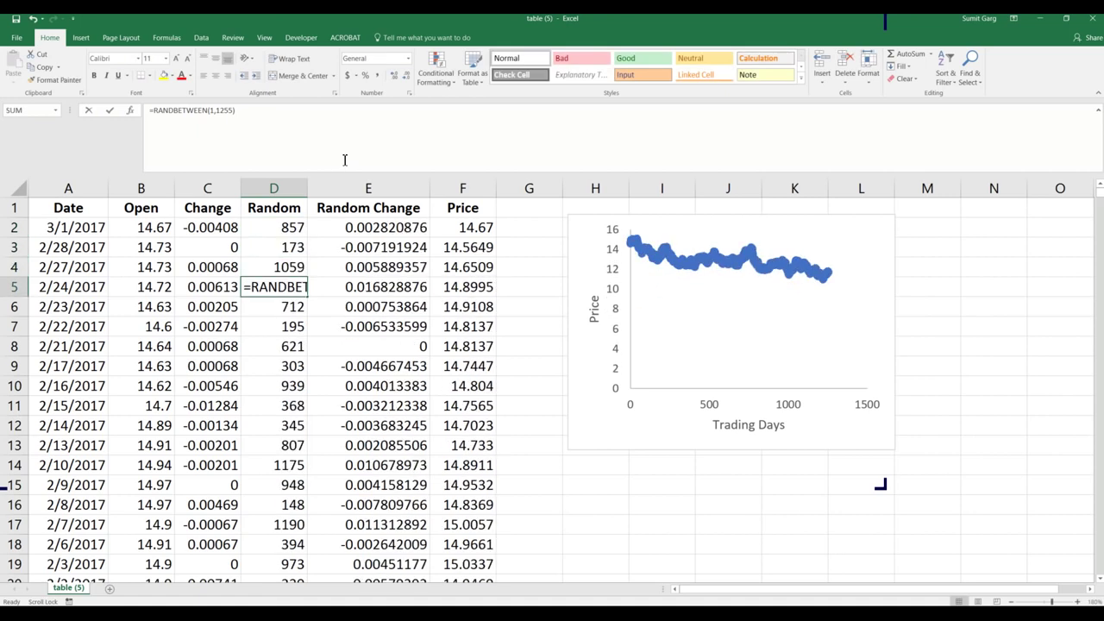
pyautogui.press('Return')
pyautogui.press('F2')
pyautogui.press('Return')
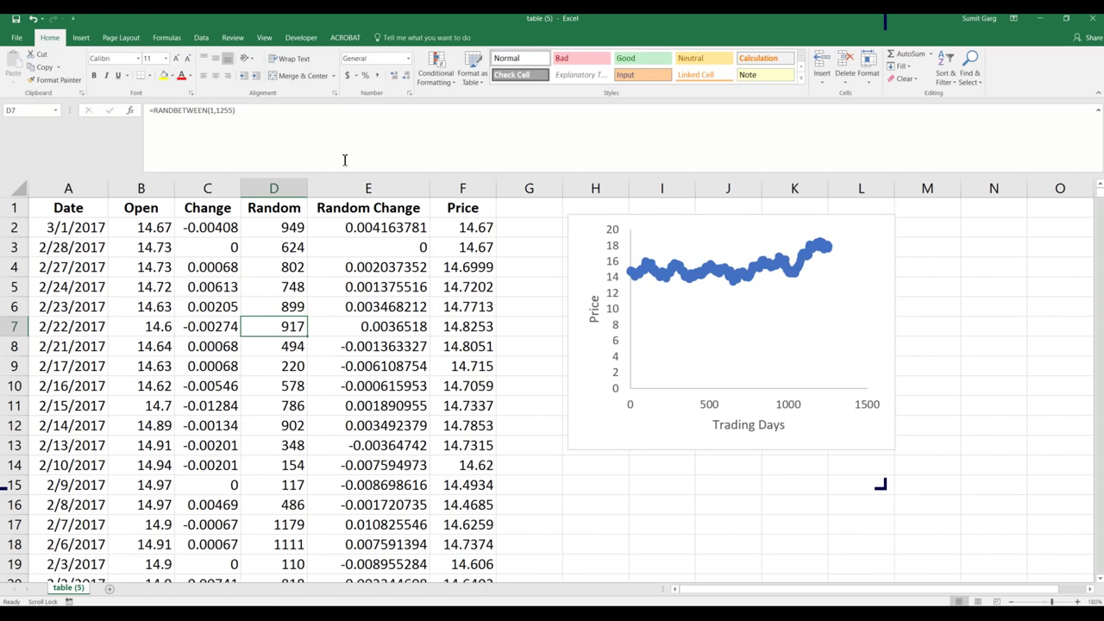
pyautogui.press('F2')
pyautogui.press('Return')
pyautogui.press('F2')
pyautogui.press('Return')
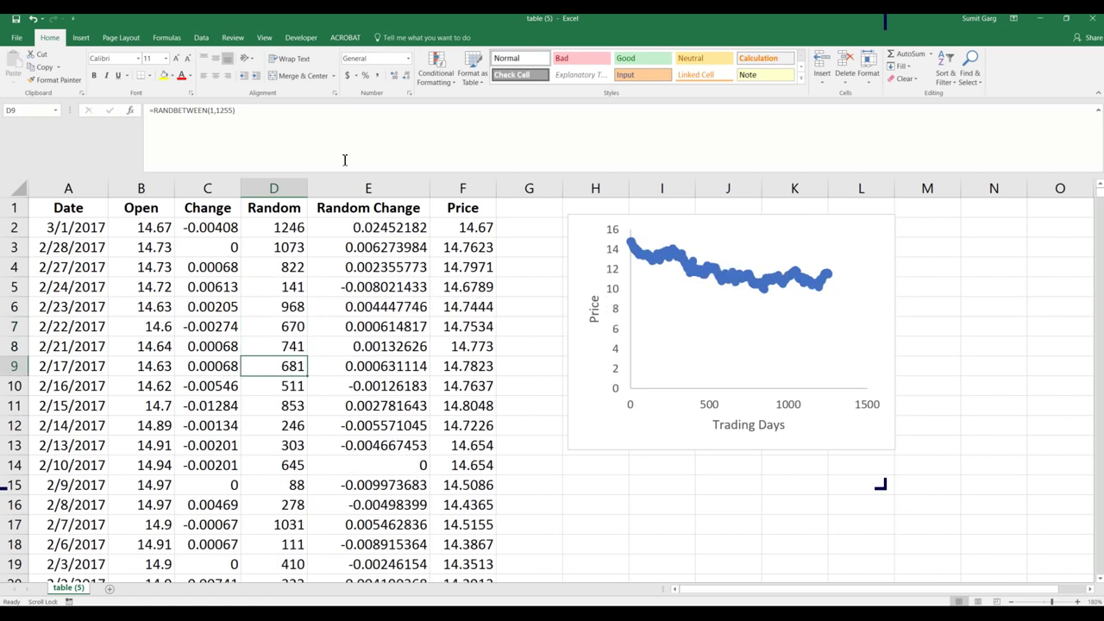
pyautogui.press('F2')
pyautogui.press('Return')
pyautogui.press('F2')
pyautogui.press('Return')
pyautogui.press('F2')
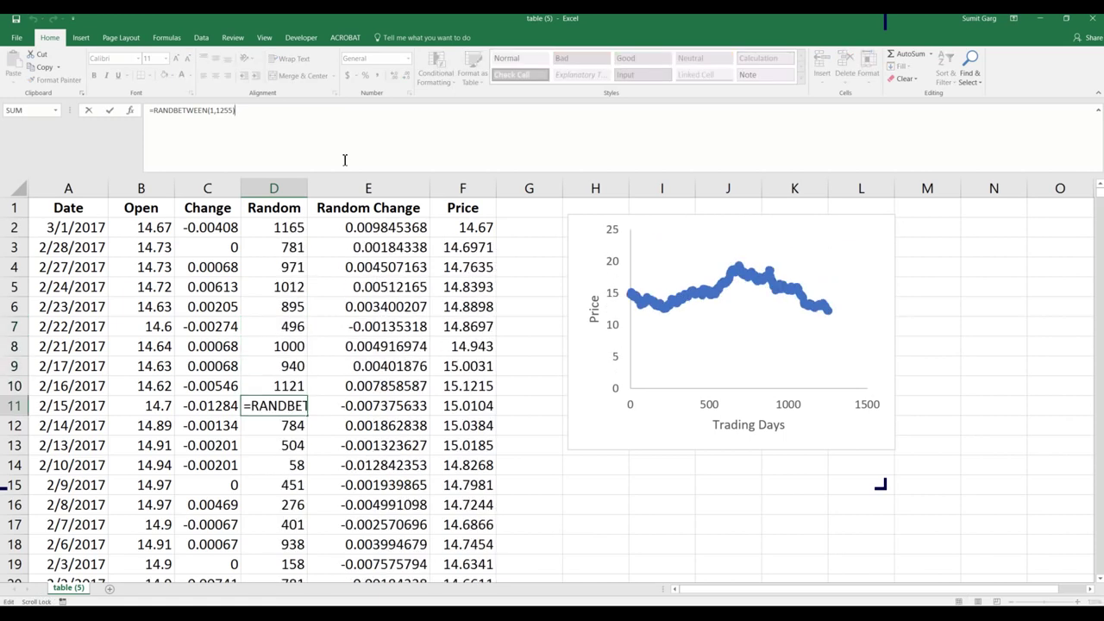
pyautogui.press('Return')
pyautogui.press('F2')
pyautogui.press('Return')
pyautogui.press('F2')
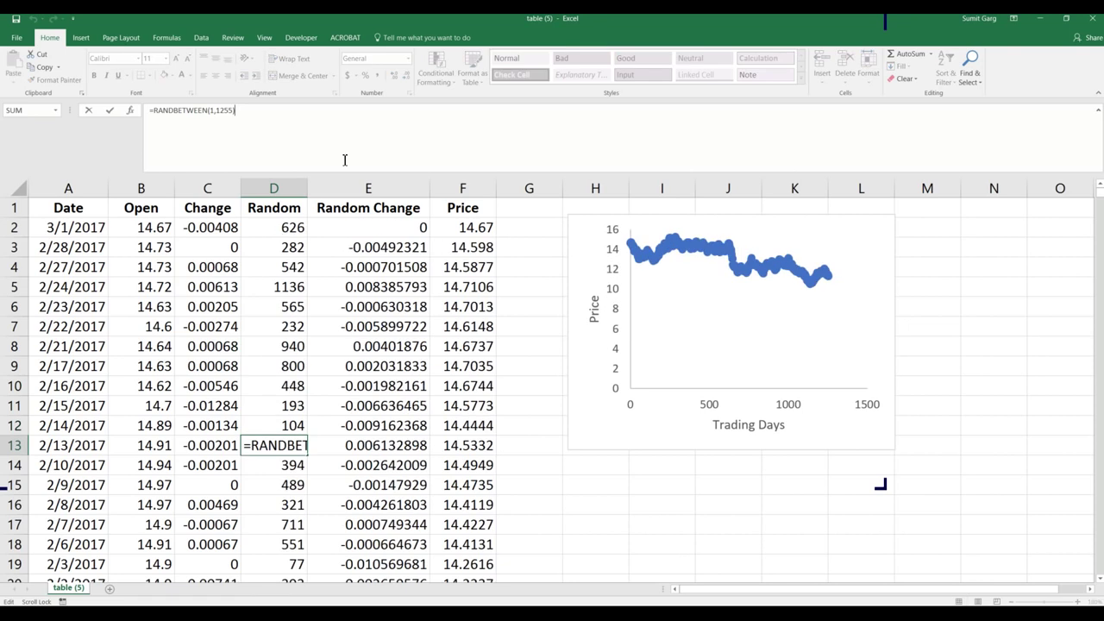
pyautogui.click(401, 346)
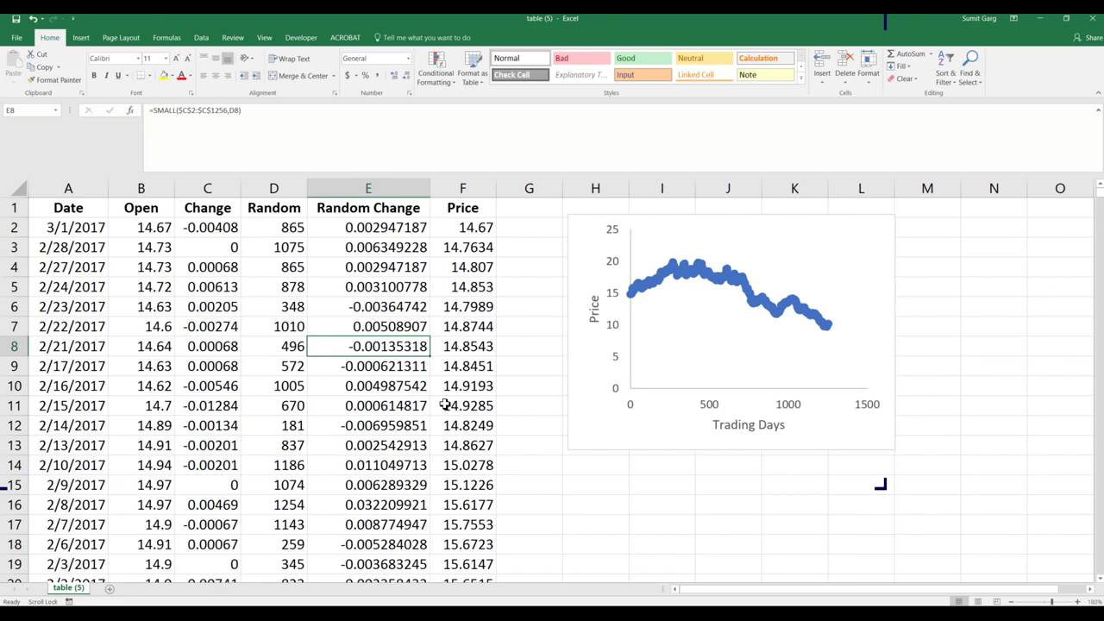
# Move the chart farther from the data table and apply a thick outside border around columns D to F.
pyautogui.moveTo(662, 443); pyautogui.dragTo(732, 501)
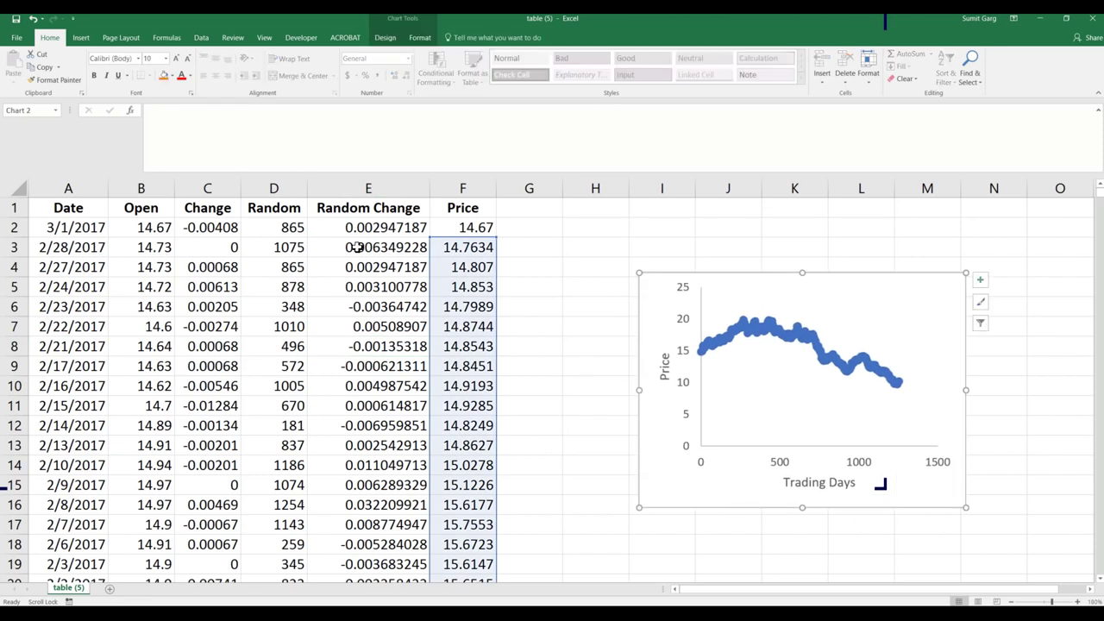
pyautogui.moveTo(273, 188); pyautogui.dragTo(462, 188)
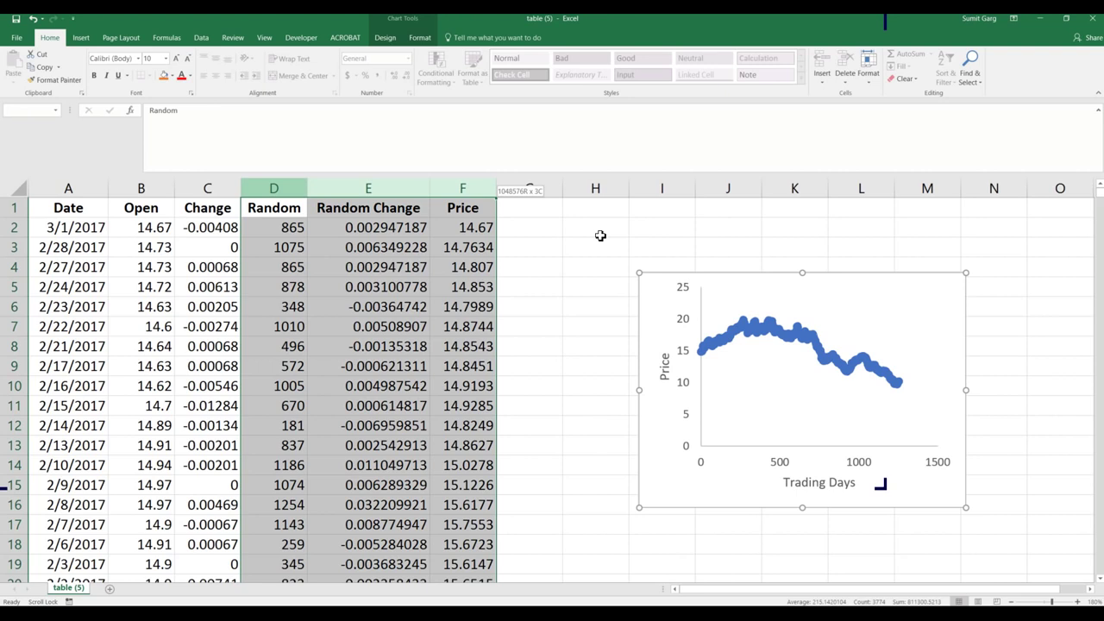
pyautogui.hotkey('alt', 'h')
pyautogui.press('b')
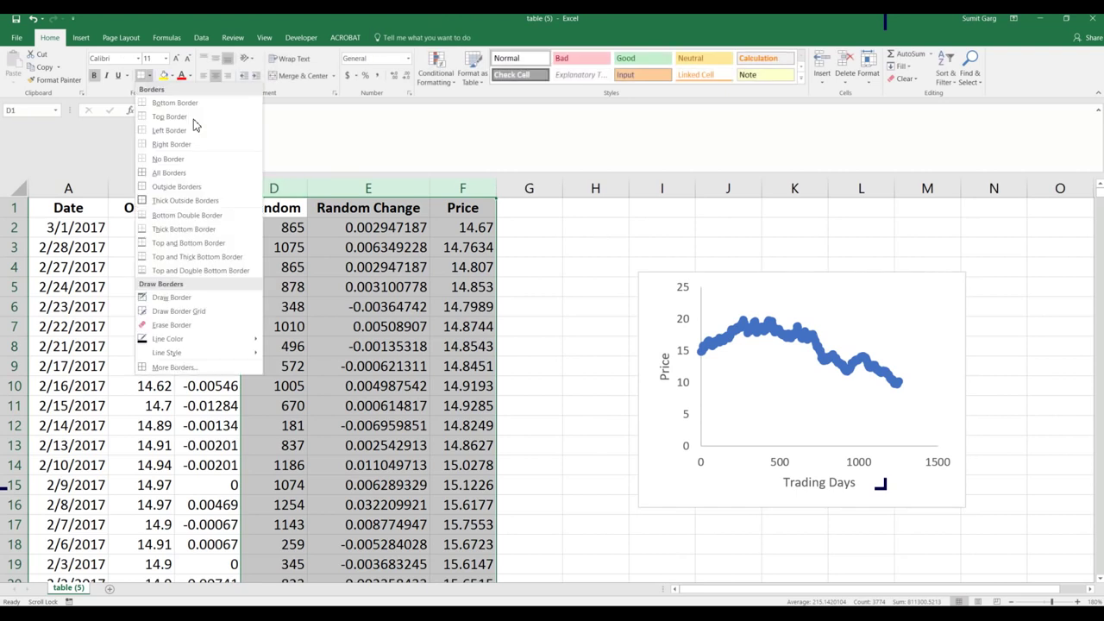
pyautogui.click(195, 203)
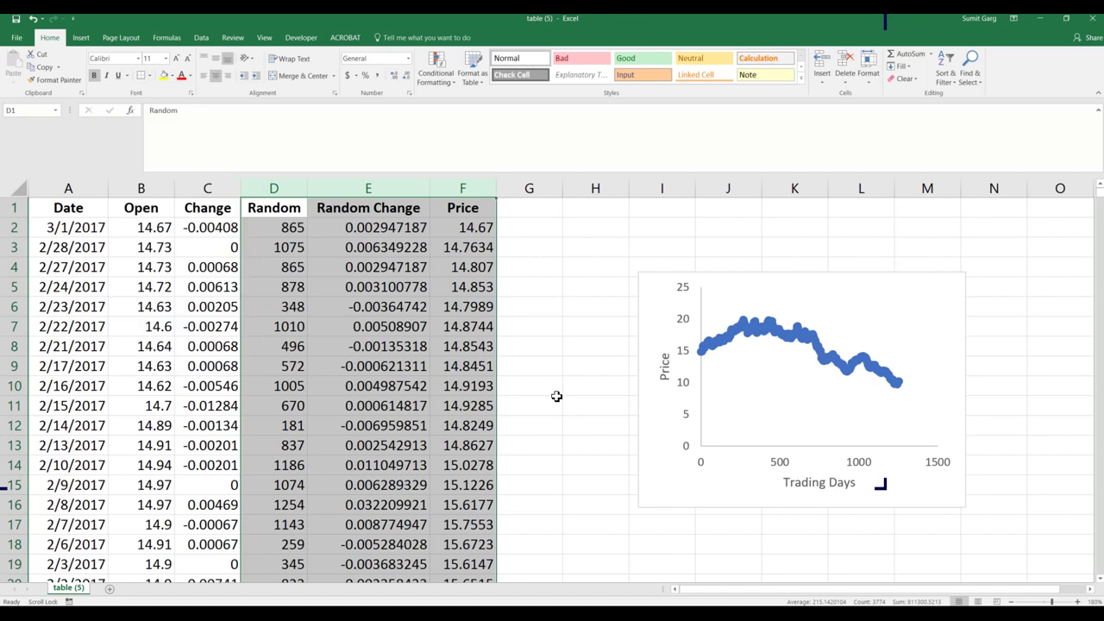
pyautogui.click(528, 307)
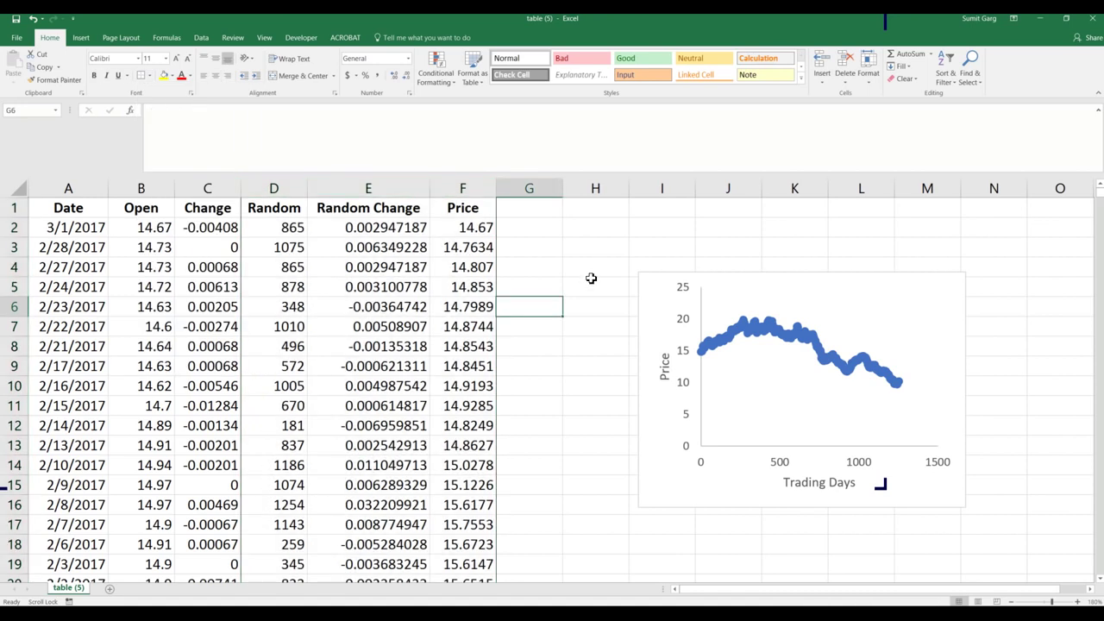
# Examine the E3 reference inside the EXP function of the price formula in F3.
pyautogui.press('Up')
pyautogui.press('Up')
pyautogui.press('Up')
pyautogui.press('Left')
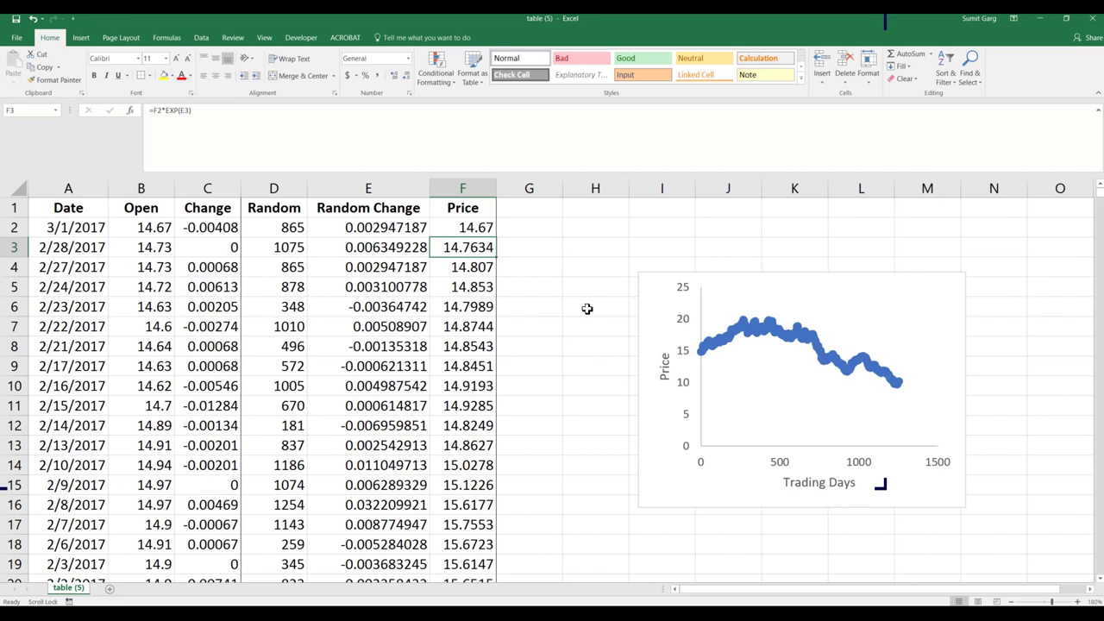
pyautogui.press('F2')
pyautogui.hotkey('shift', 'Left')
pyautogui.hotkey('shift', 'Left')
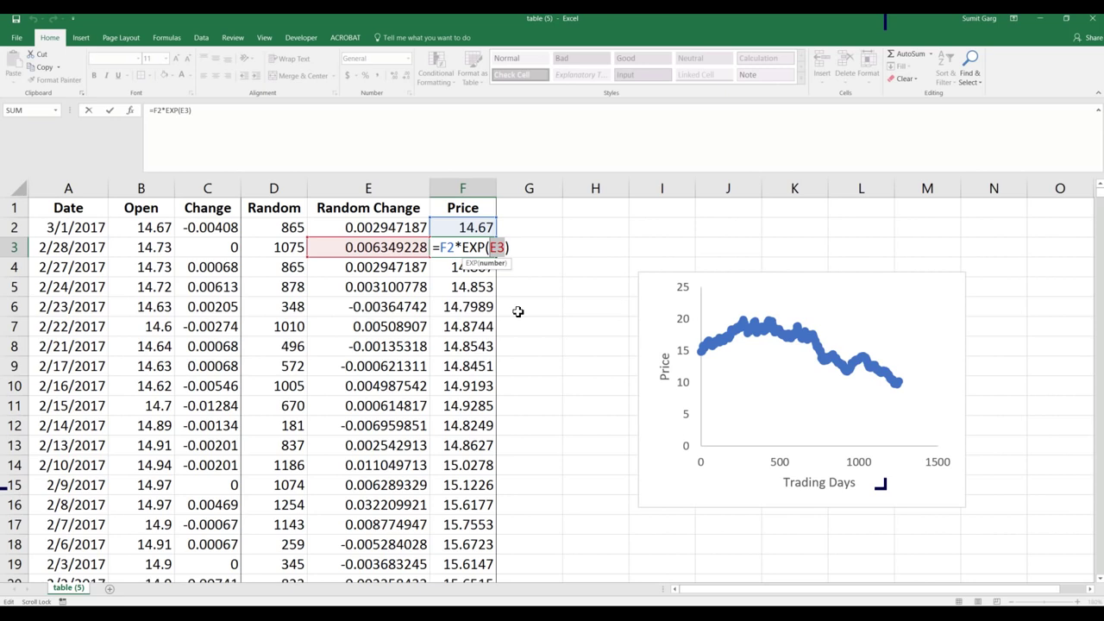
pyautogui.press('Return')
# Replace the E3 reference in F3's formula with the SMALL expression copied from E3.
pyautogui.click(368, 246)
pyautogui.click(317, 139)
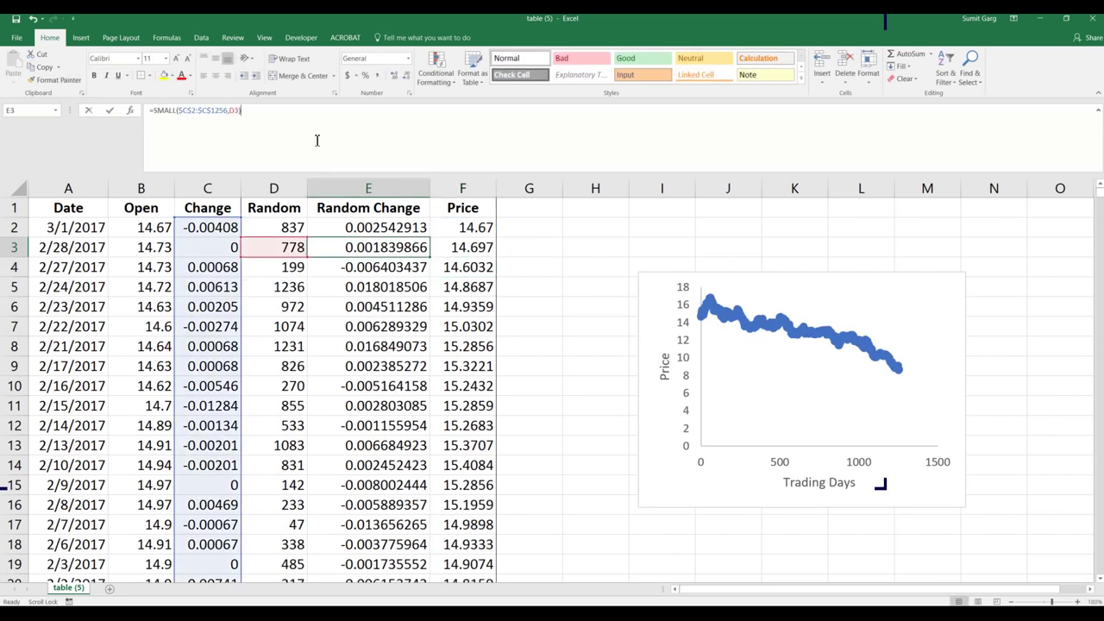
pyautogui.moveTo(317, 140); pyautogui.dragTo(155, 138)
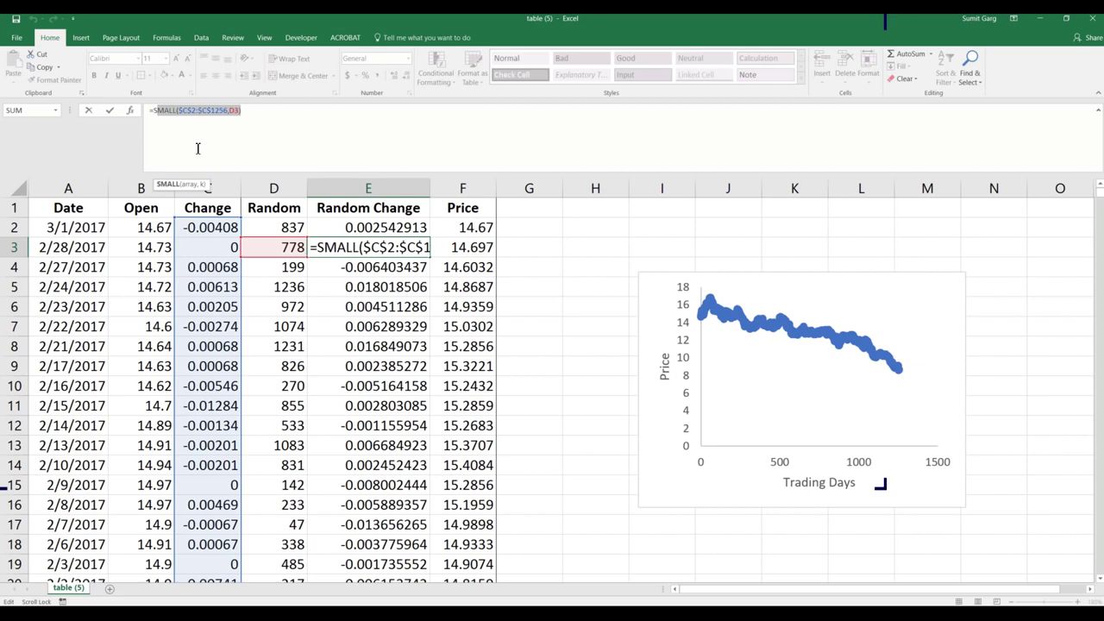
pyautogui.hotkey('ctrl', 'c')
pyautogui.press('Return')
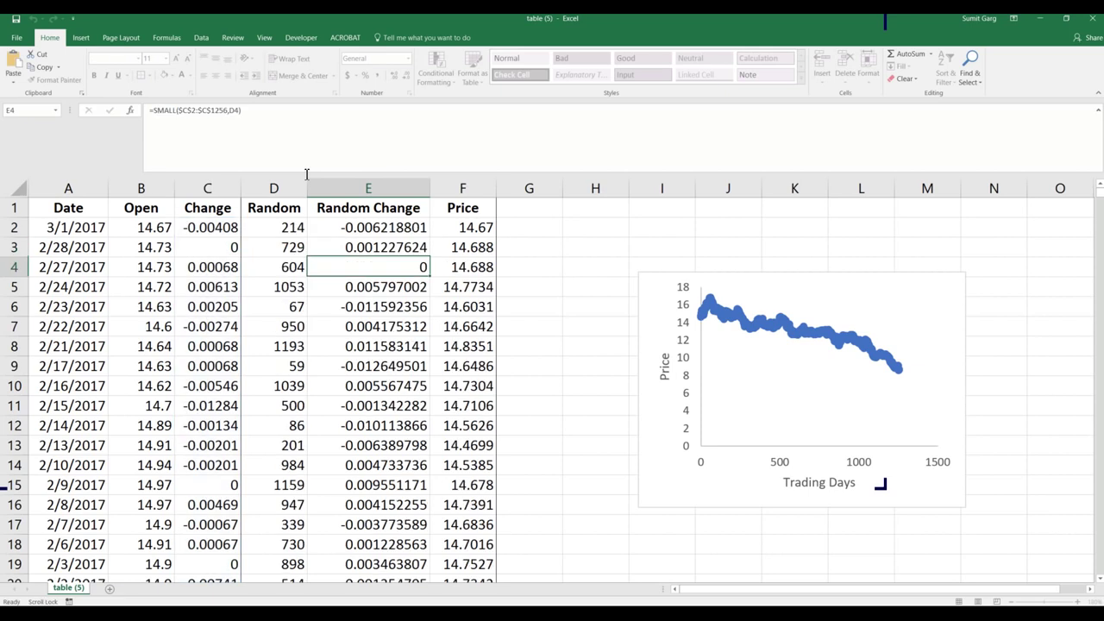
pyautogui.click(463, 247)
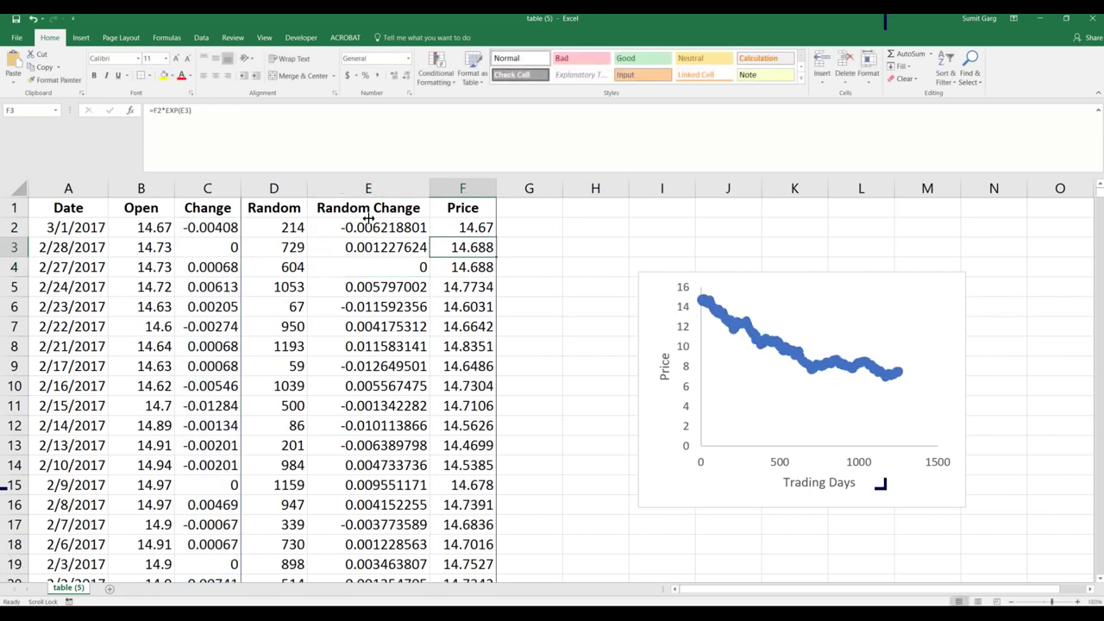
pyautogui.click(231, 138)
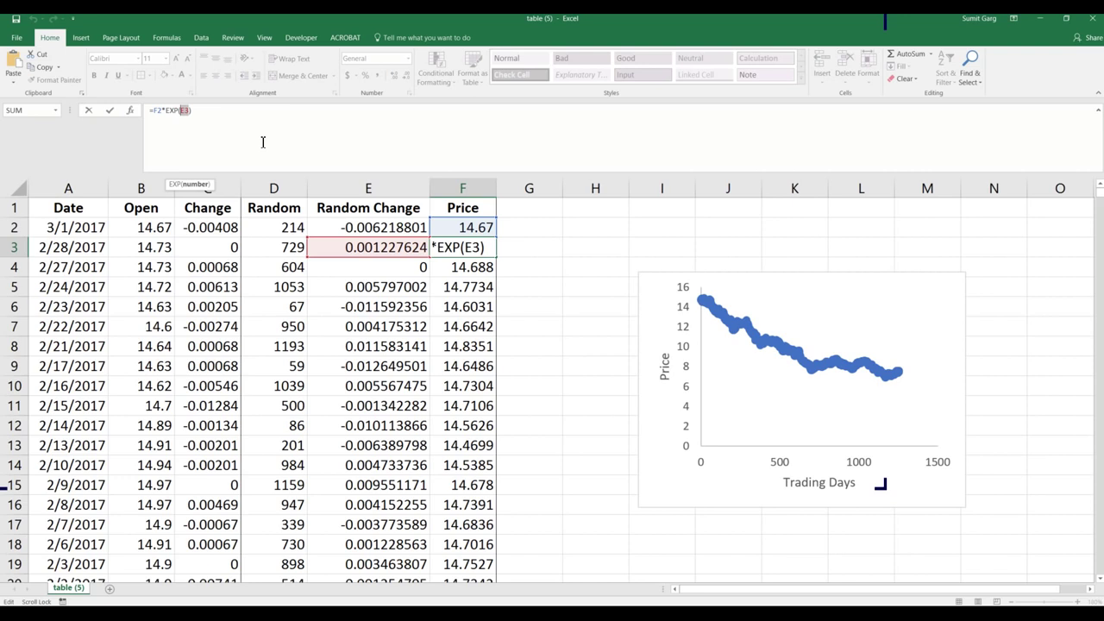
pyautogui.hotkey('ctrl', 'v')
pyautogui.press('Return')
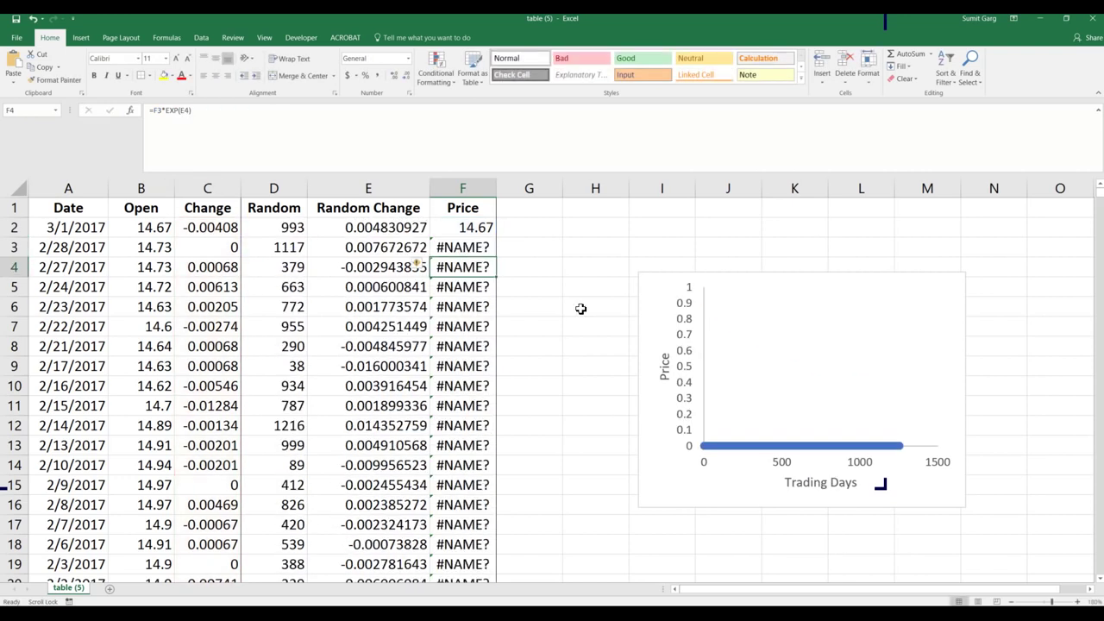
# Correct F3's formula to =F2*EXP(SMALL($C$2:$C$1256,D3)) and fill it down the Price column.
pyautogui.press('Up')
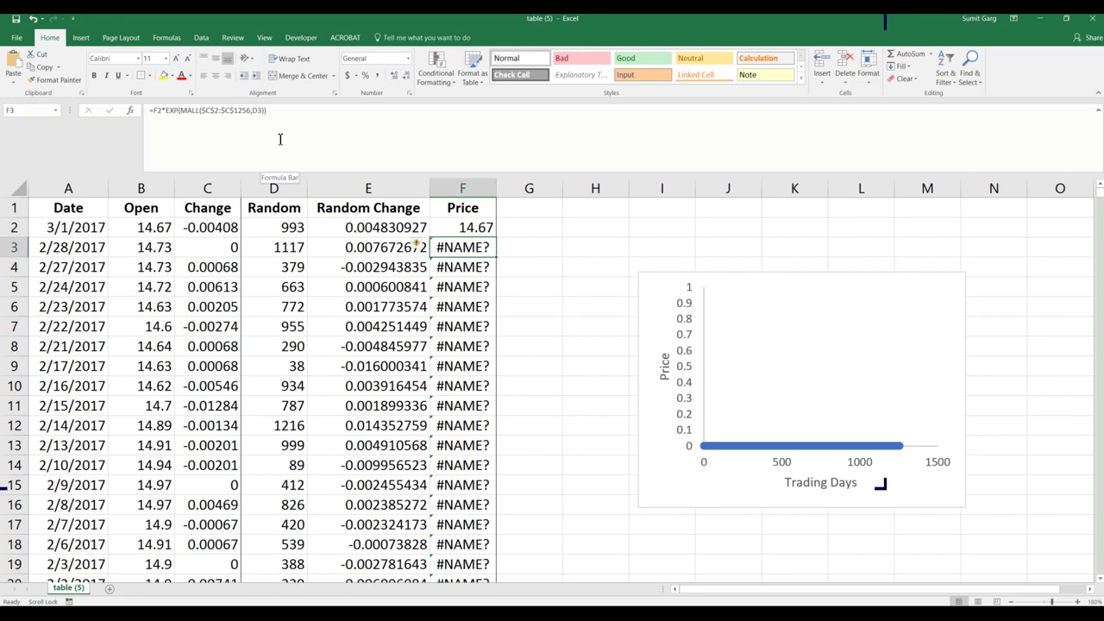
pyautogui.click(179, 109)
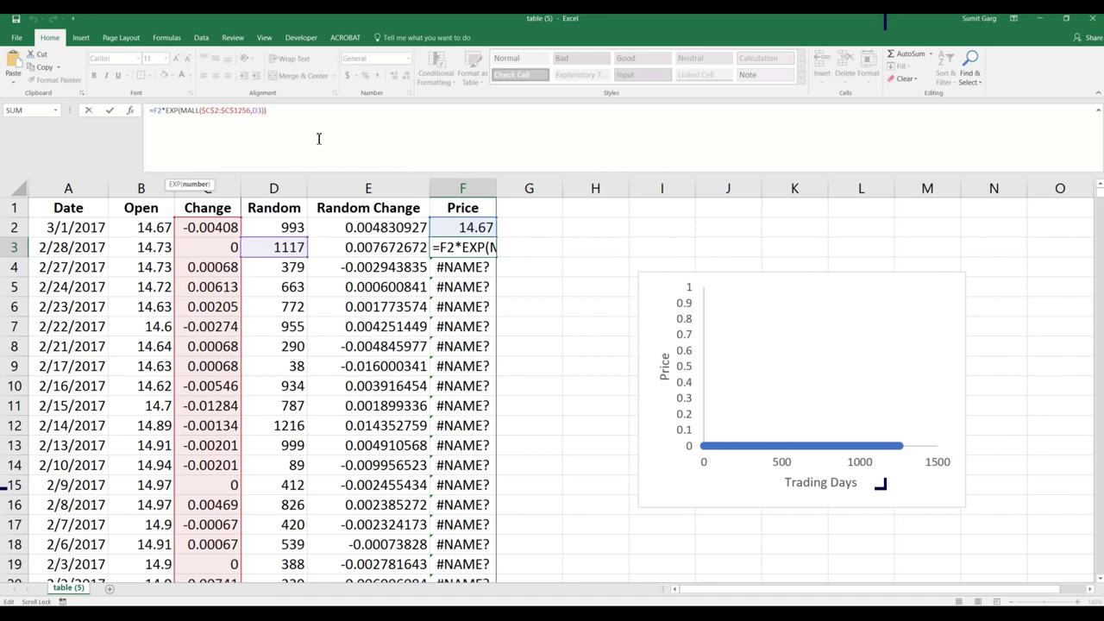
pyautogui.write('s')
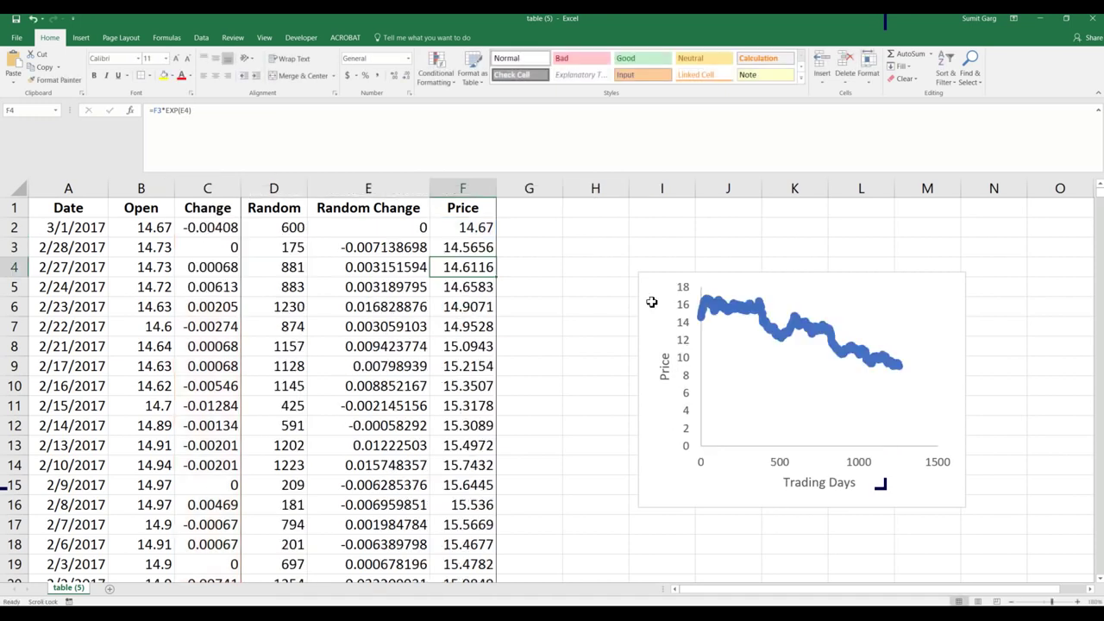
pyautogui.press('Up')
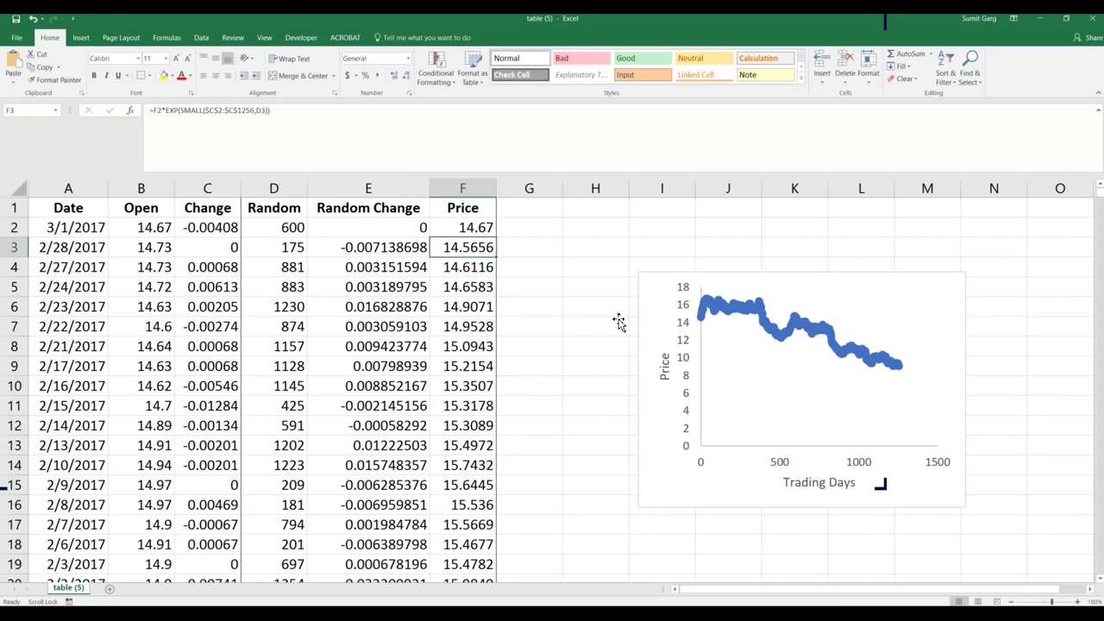
pyautogui.hotkey('ctrl', 'shift', 'Down')
pyautogui.hotkey('ctrl', 'd')
pyautogui.click(536, 289)
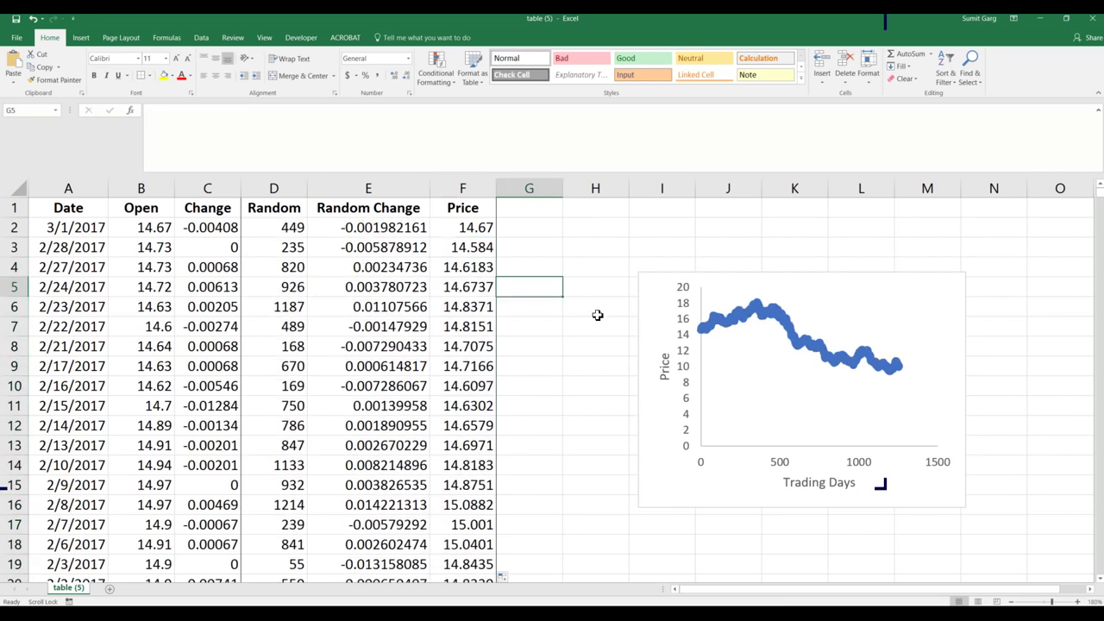
# Check the combined formula in F3 and clear the Random Change column E.
pyautogui.press('Left')
pyautogui.press('Up')
pyautogui.press('Up')
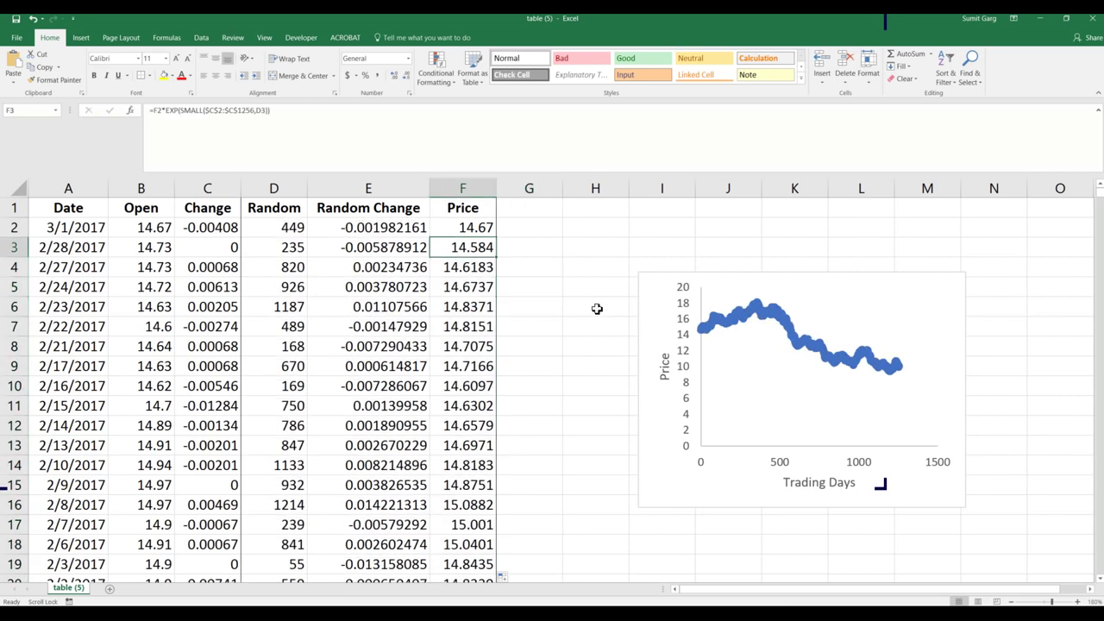
pyautogui.click(391, 188)
pyautogui.press('Delete')
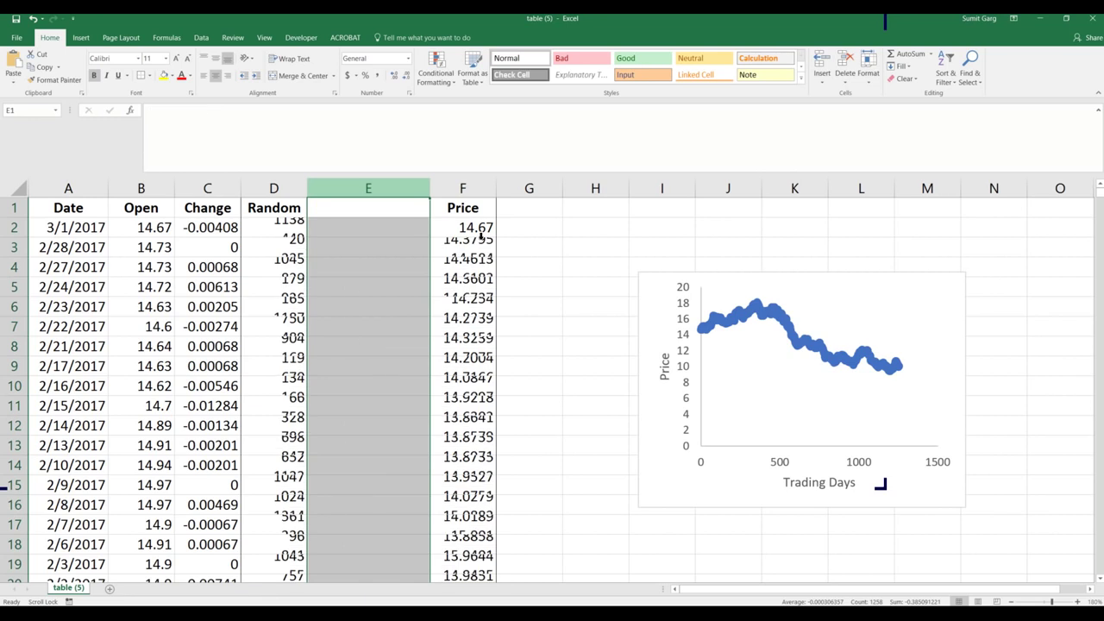
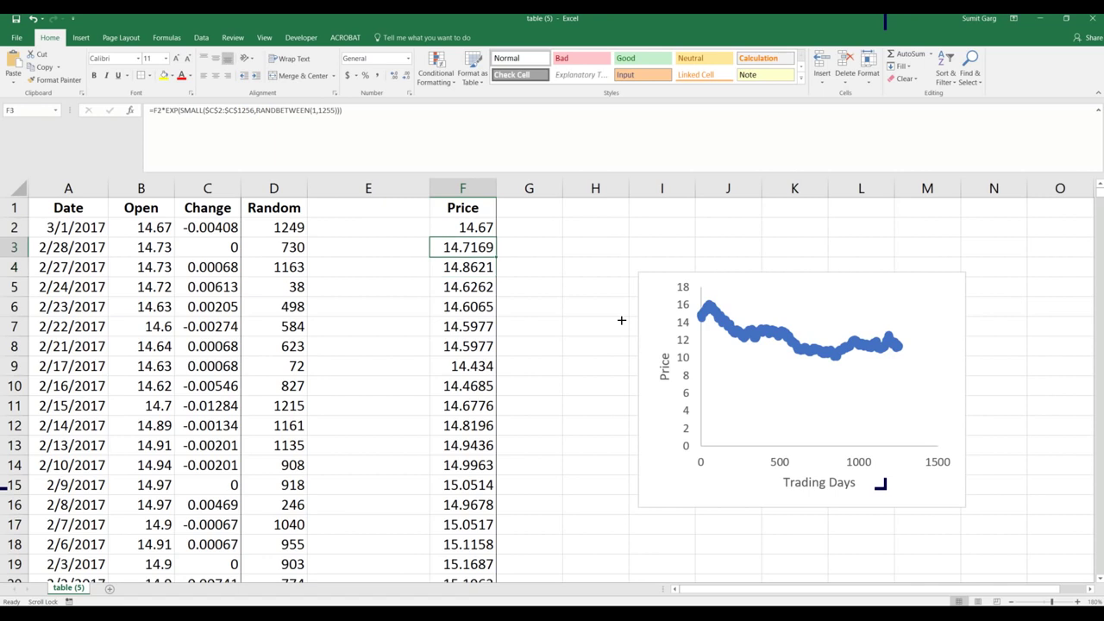
# Fill F3's formula =F2*EXP(SMALL($C$2:$C$1256,RANDBETWEEN(1,1255))) down the Price column and clear the Random column D.
pyautogui.hotkey('ctrl', 'shift', 'Down')
pyautogui.hotkey('ctrl', 'd')
pyautogui.click(274, 188)
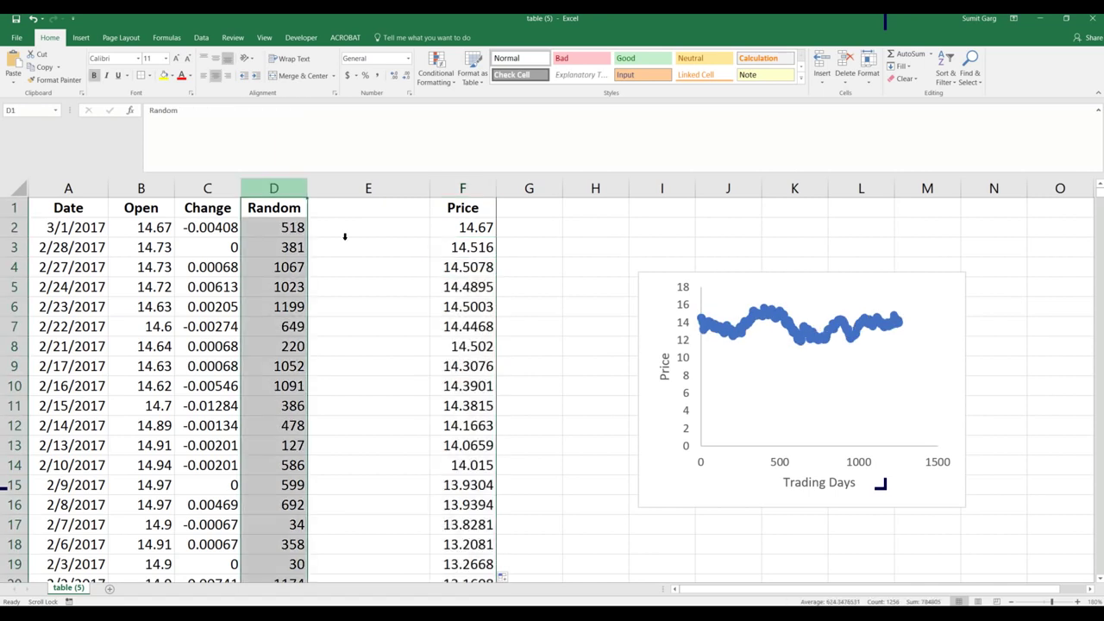
pyautogui.press('Delete')
# Move the Price column from column F to column D.
pyautogui.click(462, 189)
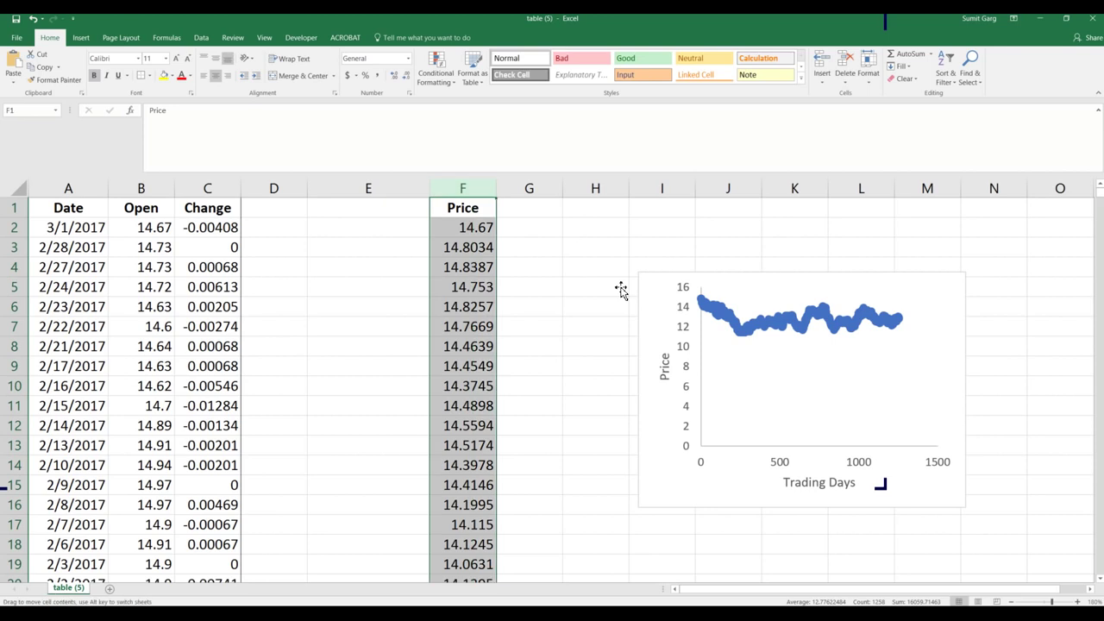
pyautogui.moveTo(621, 290); pyautogui.dragTo(368, 287)
pyautogui.click(368, 326)
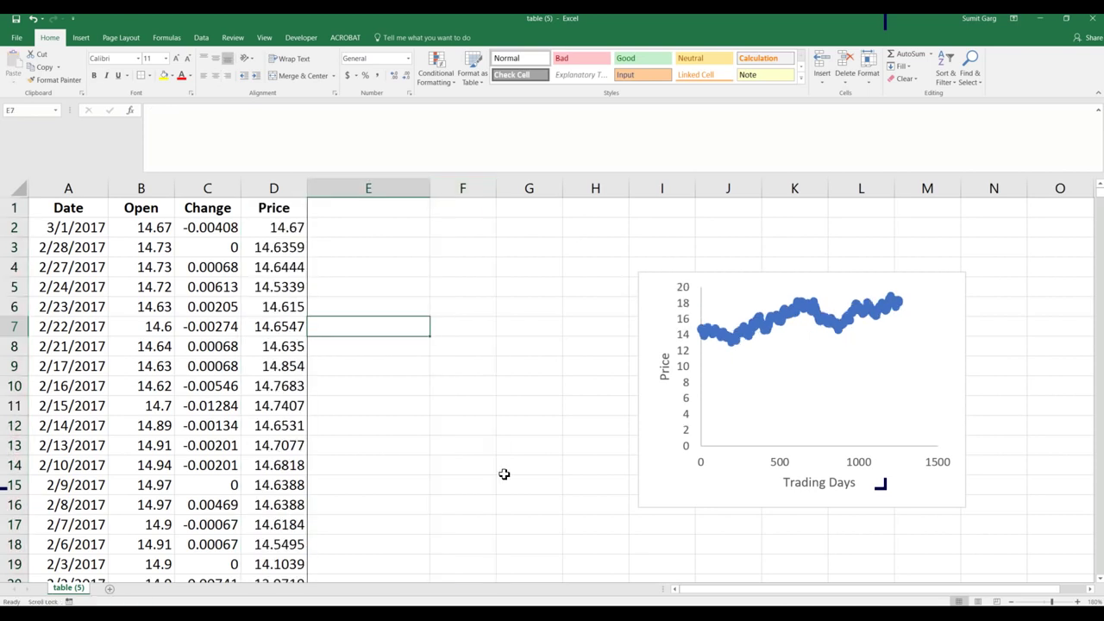
# Remove the borders from the empty column E.
pyautogui.click(369, 188)
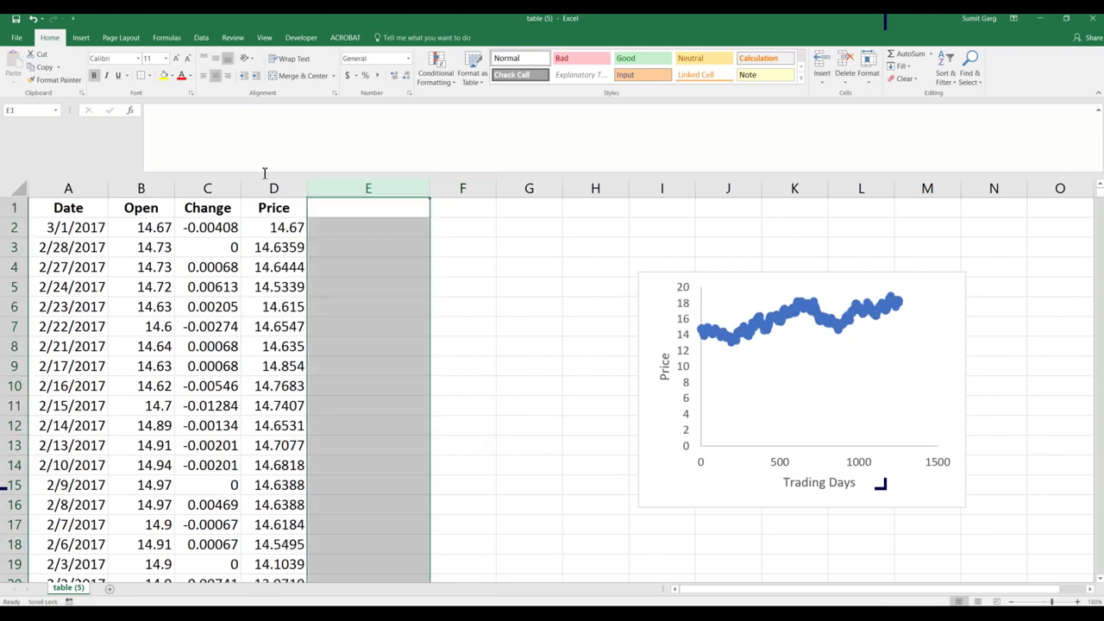
pyautogui.click(149, 75)
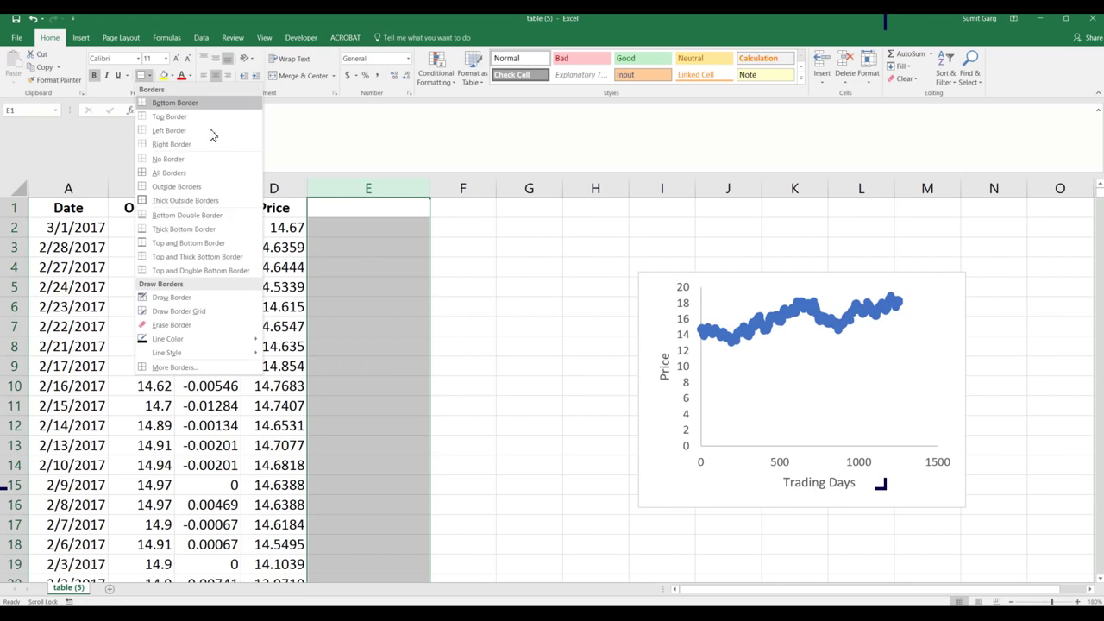
pyautogui.click(463, 326)
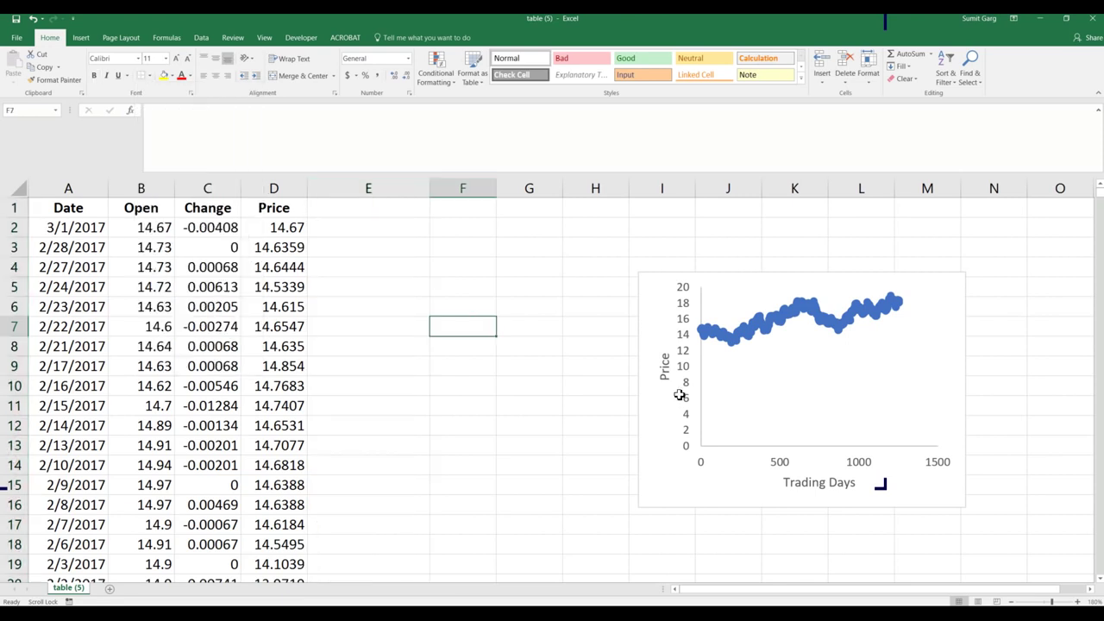
# Examine the starting price formula in D2 and the simulation formula in D3 of the Price column.
pyautogui.press('Right')
pyautogui.click(274, 228)
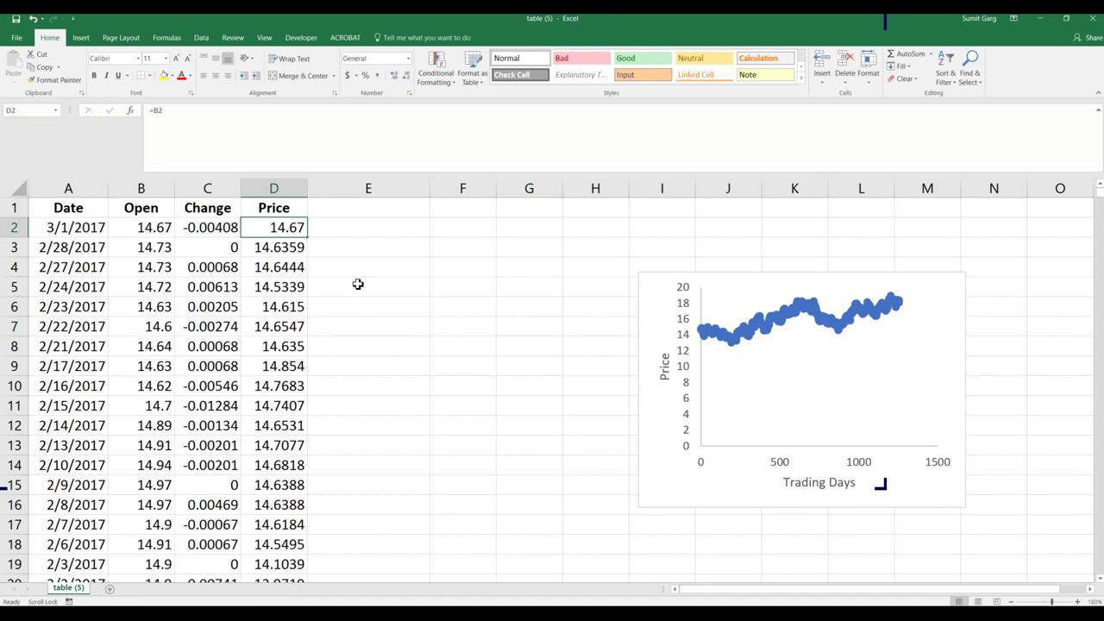
pyautogui.press('F2')
pyautogui.press('Return')
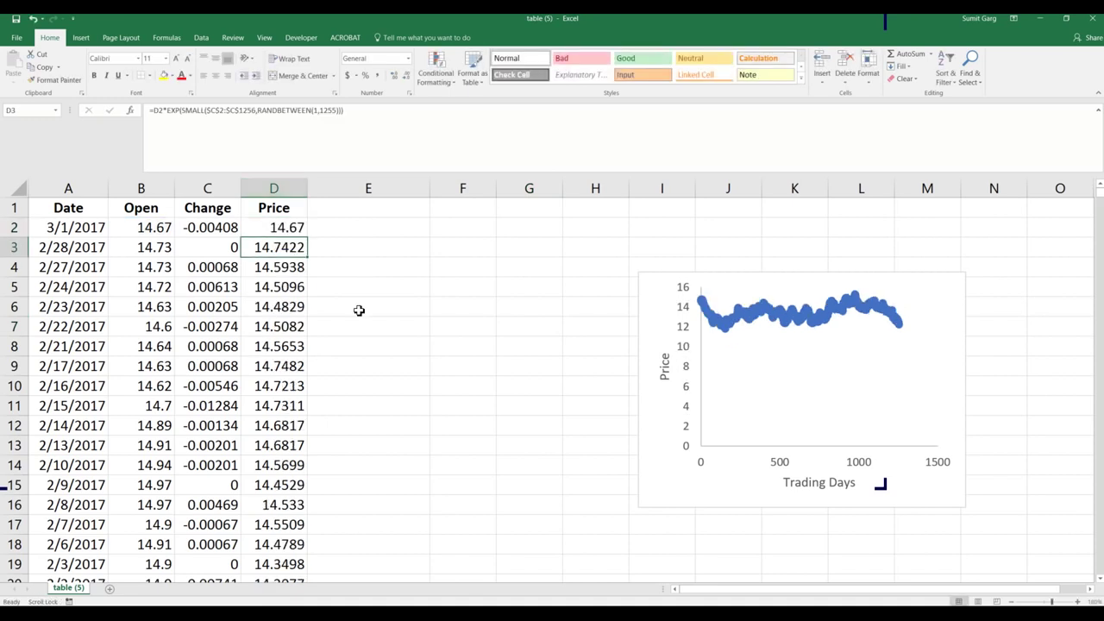
pyautogui.press('F2')
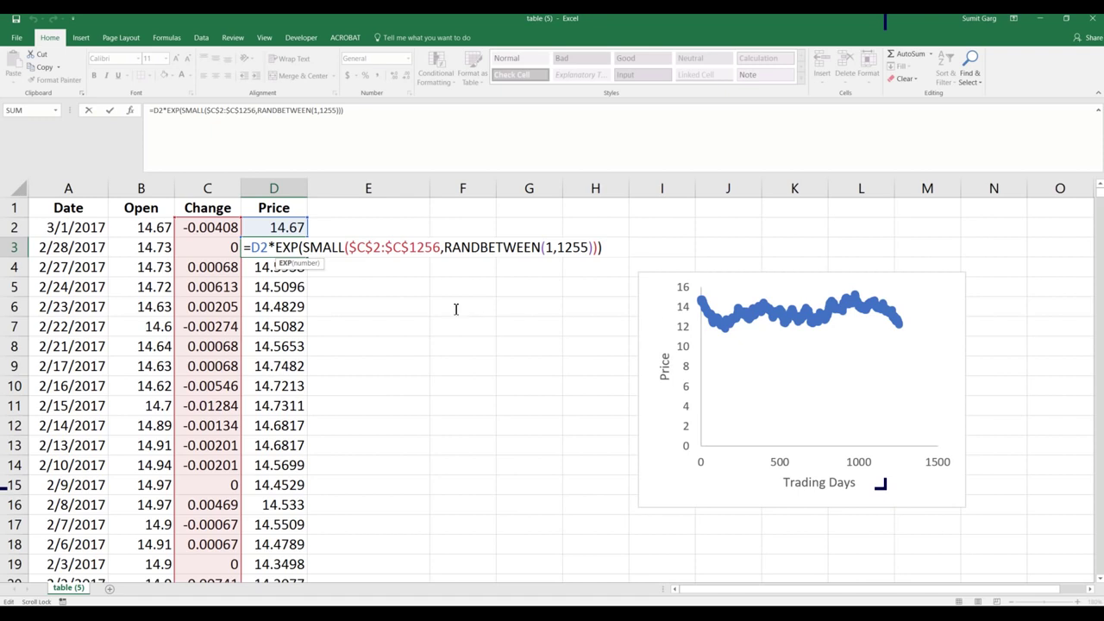
pyautogui.press('Return')
# Copy the whole Price column D into the empty column E.
pyautogui.click(274, 188)
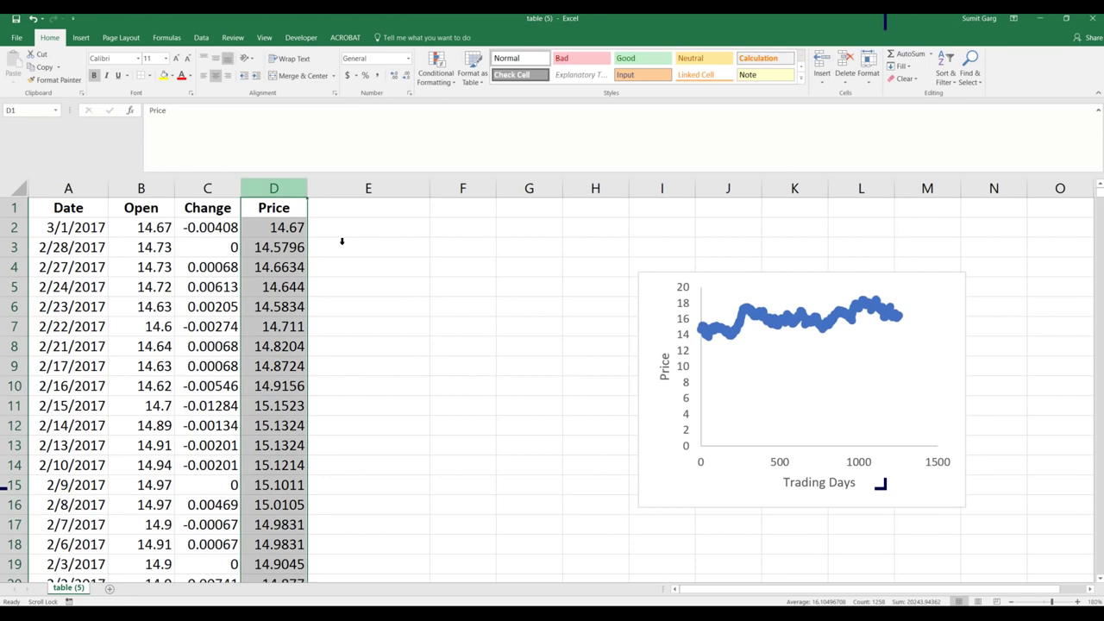
pyautogui.hotkey('ctrl', 'c')
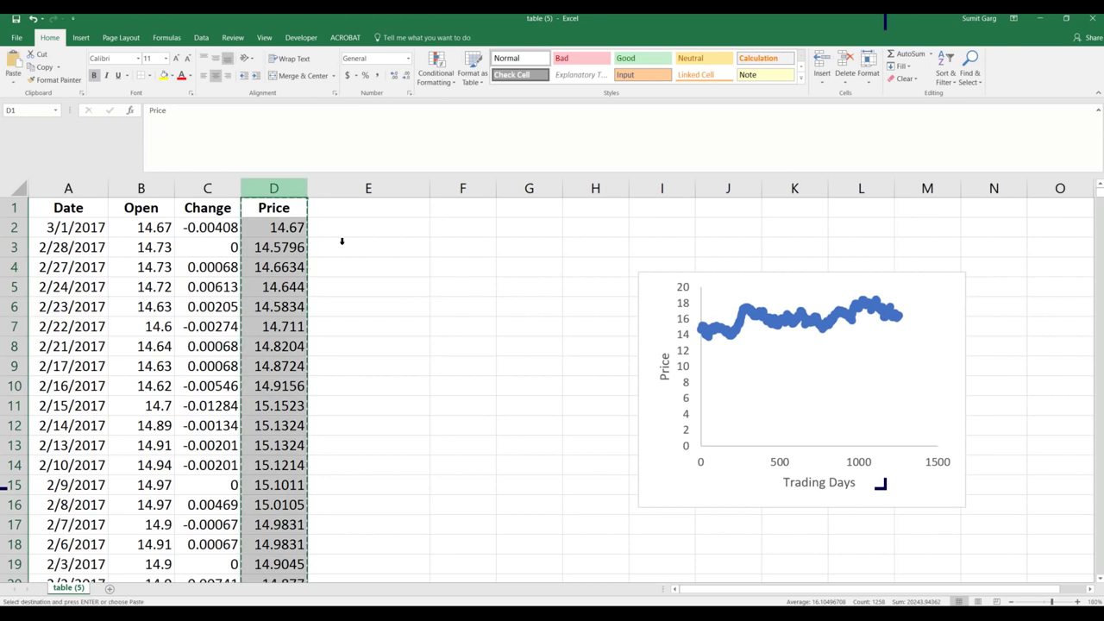
pyautogui.click(401, 228)
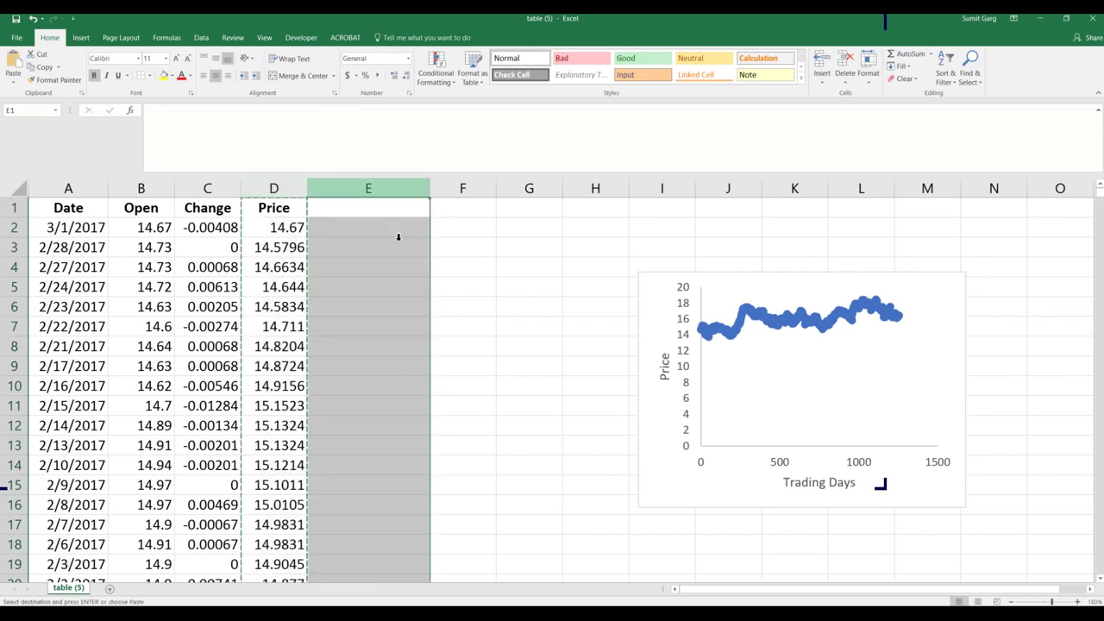
pyautogui.hotkey('ctrl', 'v')
pyautogui.click(423, 286)
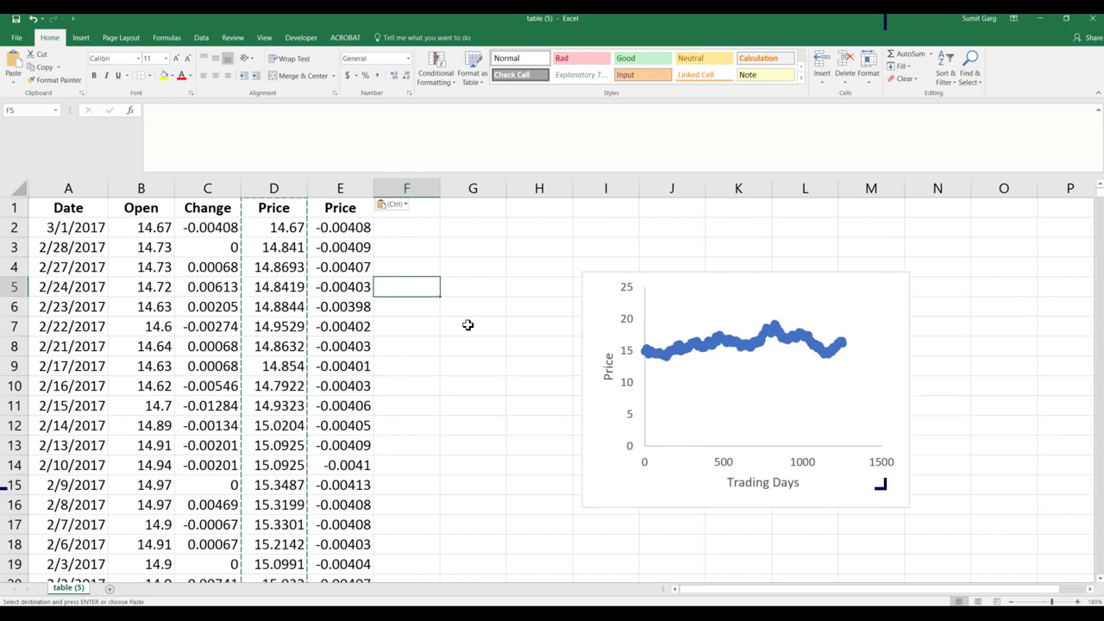
# Check the copied formula in E2 and make the reference in D2 absolute as =$B$2.
pyautogui.doubleClick(352, 228)
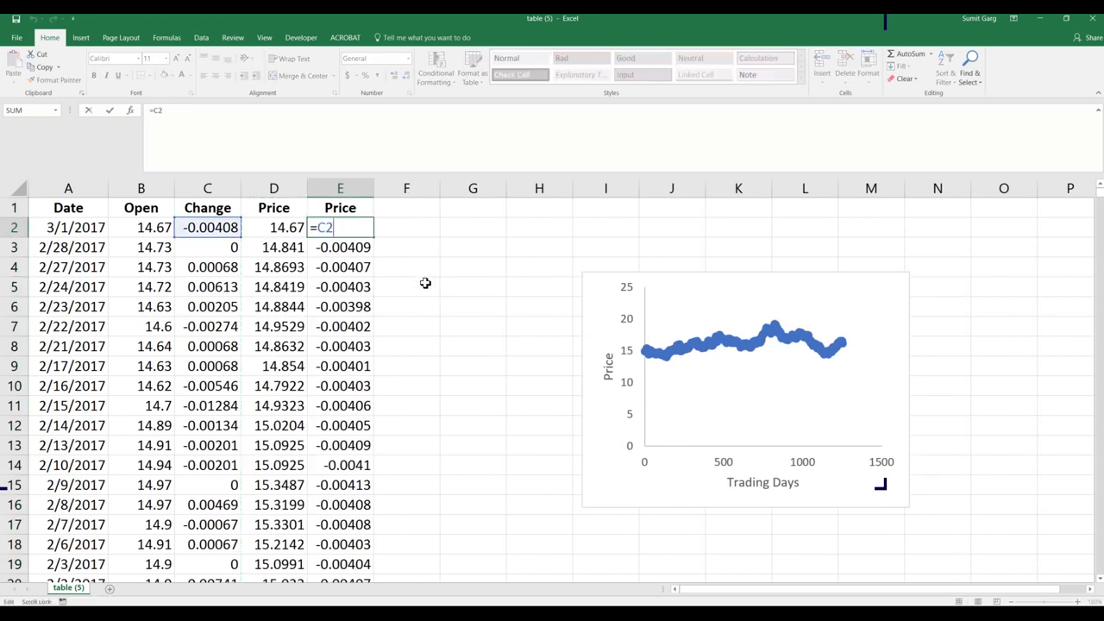
pyautogui.press('Left')
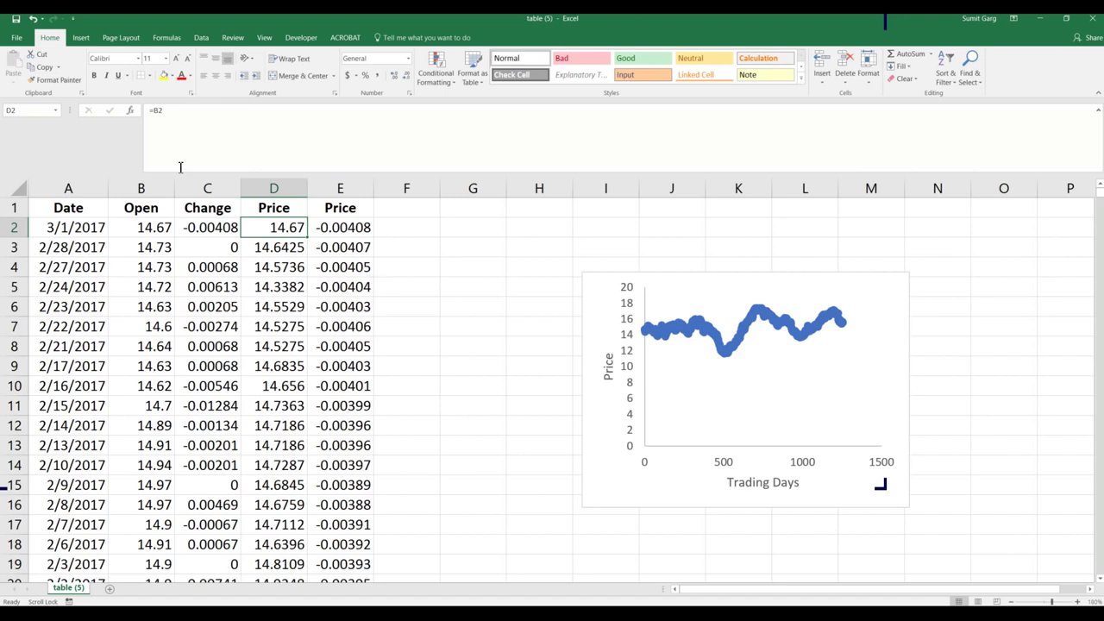
pyautogui.click(199, 139)
pyautogui.press('F4')
pyautogui.press('F4')
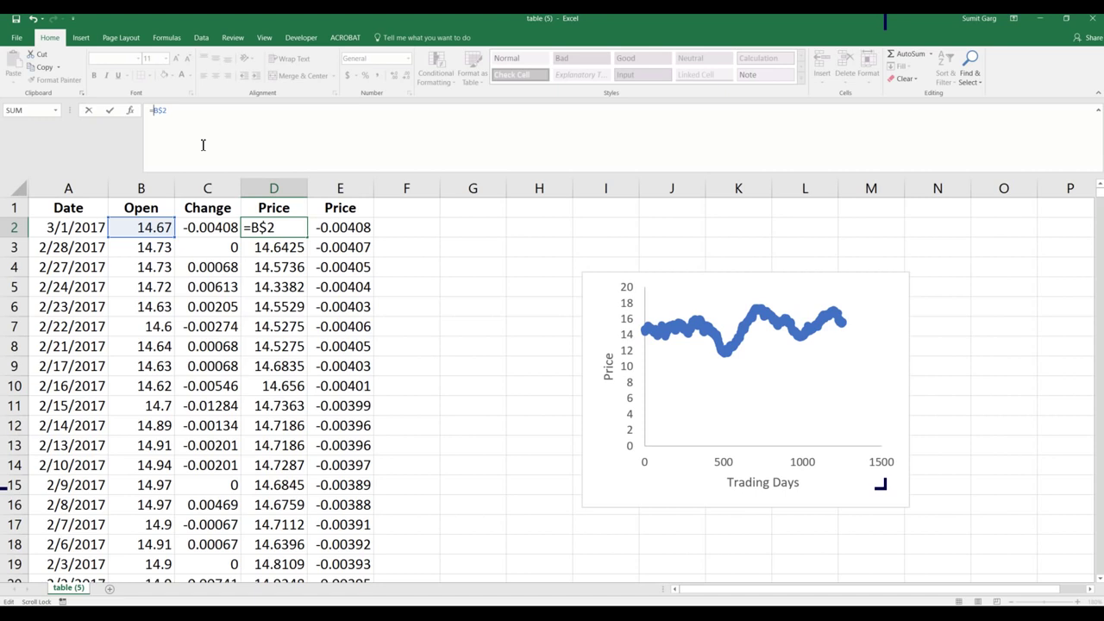
pyautogui.press('F4')
pyautogui.press('F4')
pyautogui.press('F4')
pyautogui.press('Return')
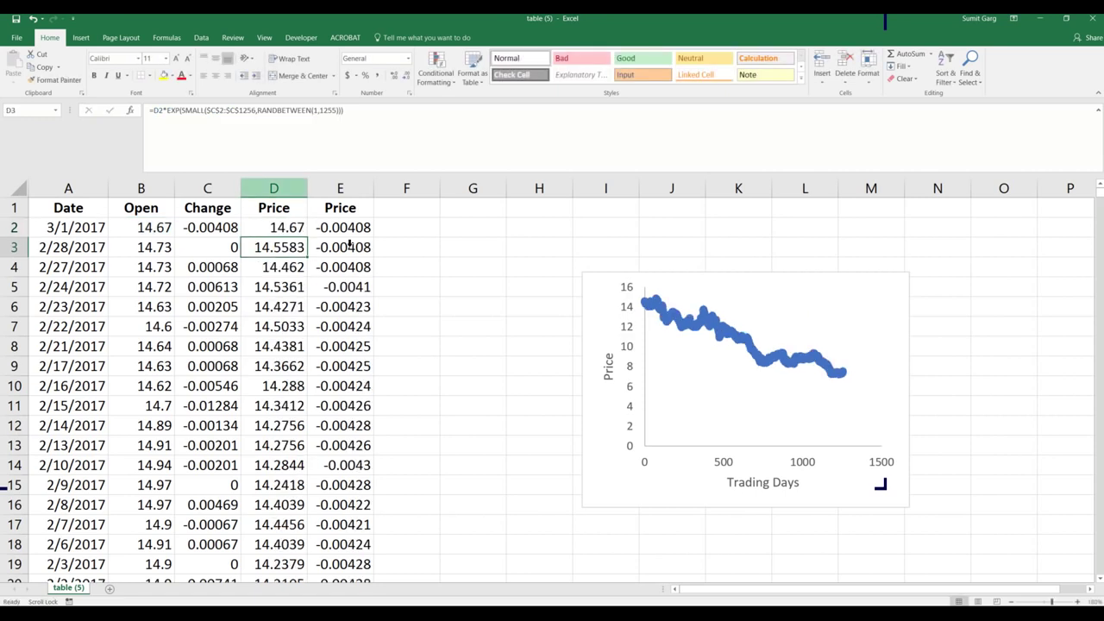
# Copy the corrected Price column D over column E.
pyautogui.hotkey('ctrl', 'Up')
pyautogui.hotkey('ctrl', 'shift', 'Down')
pyautogui.hotkey('ctrl', 'c')
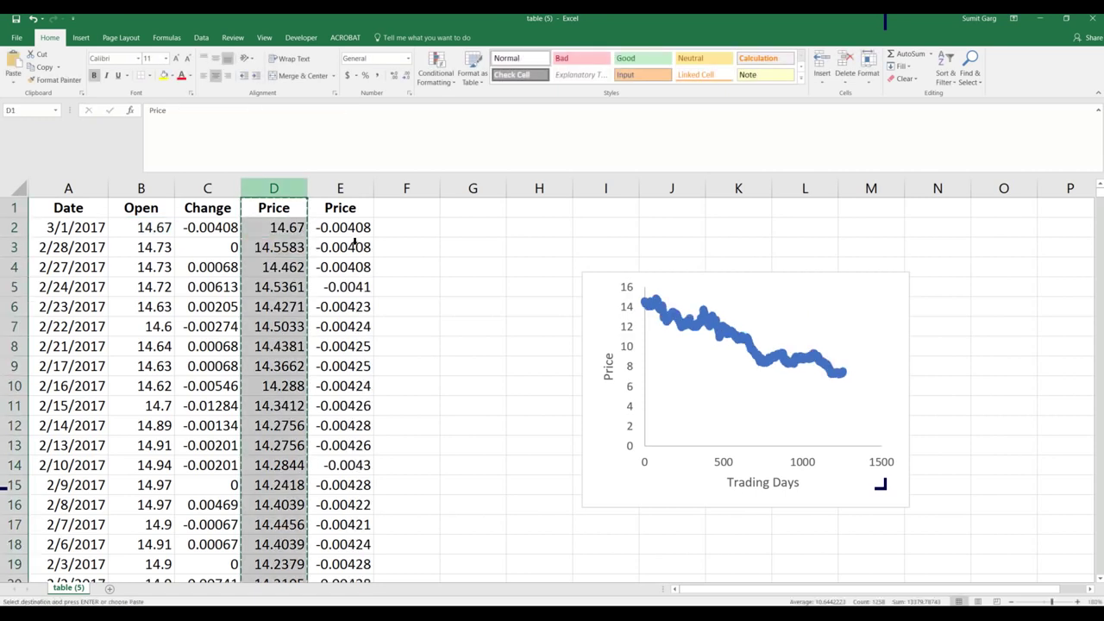
pyautogui.press('Right')
pyautogui.hotkey('ctrl', 'shift', 'Down')
pyautogui.hotkey('ctrl', 'v')
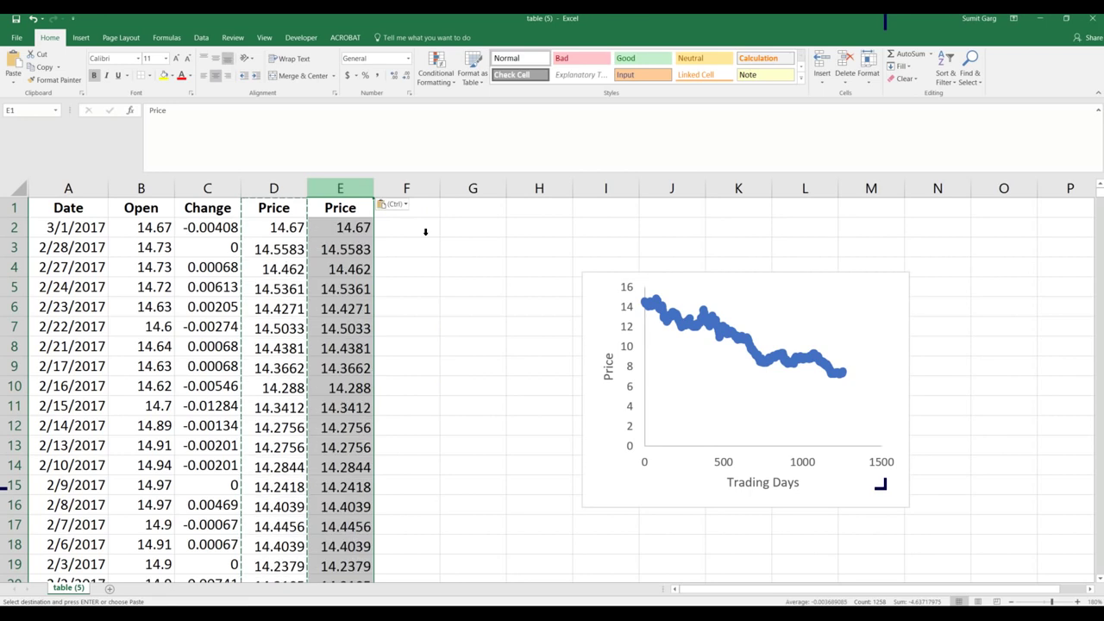
pyautogui.click(487, 306)
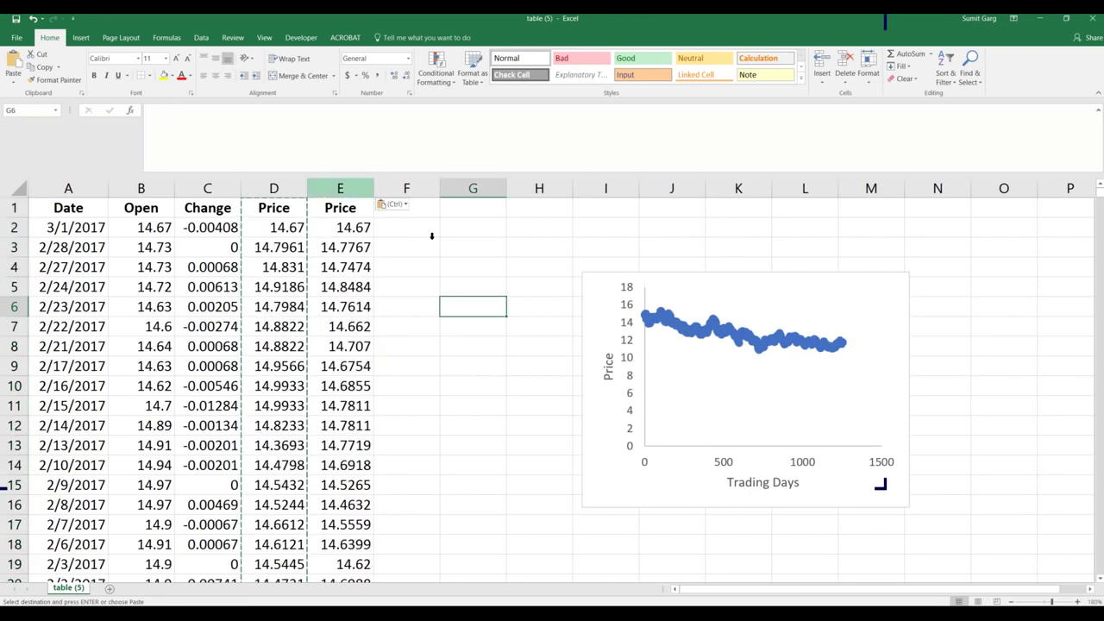
# Try to add a second series to the price chart with E3:E1256 as its series name.
pyautogui.rightClick(742, 379)
pyautogui.press('e')
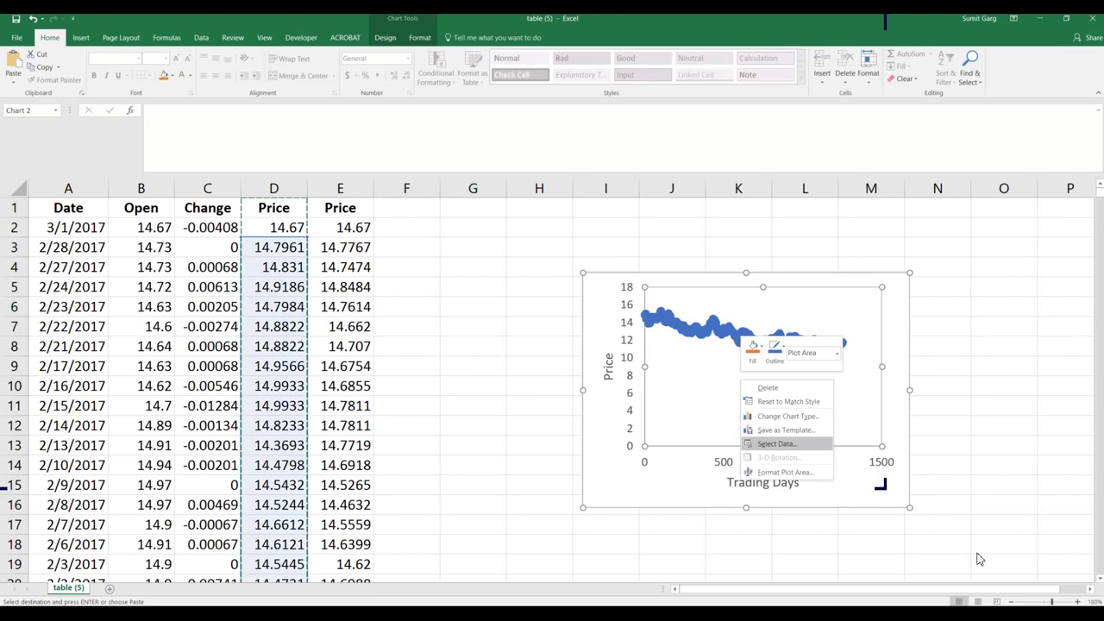
pyautogui.press('Return')
pyautogui.hotkey('alt', 'a')
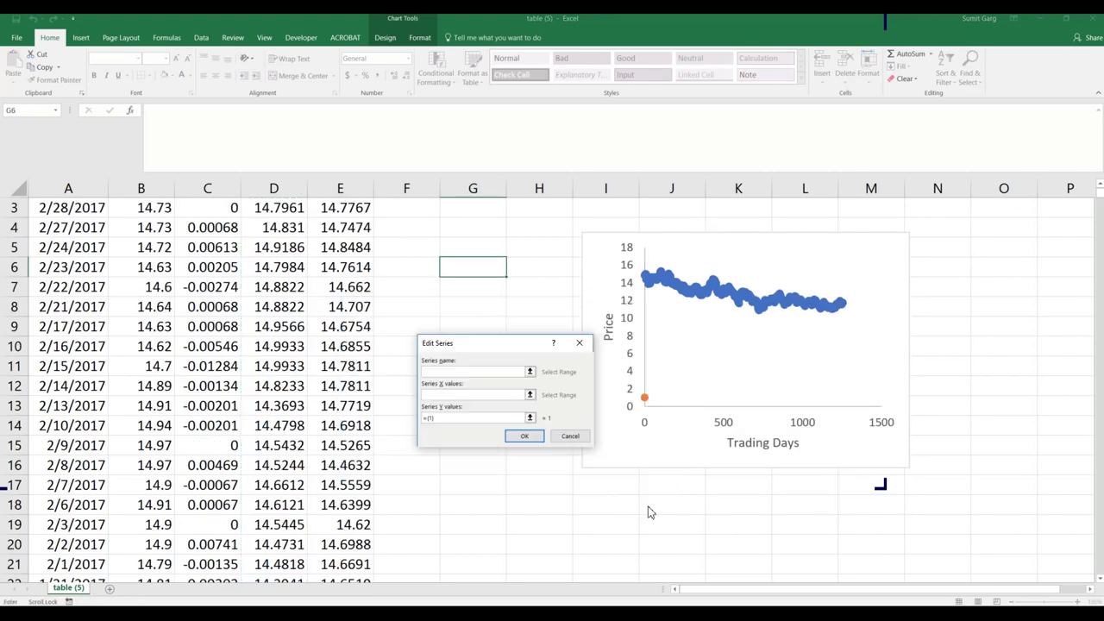
pyautogui.press('Tab')
pyautogui.click(529, 394)
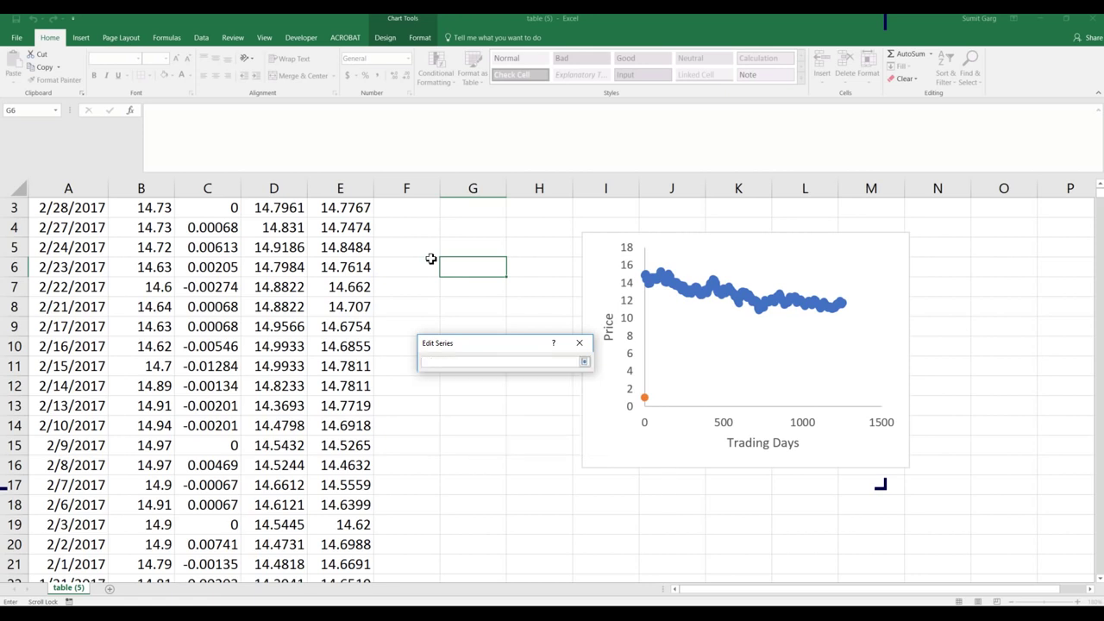
pyautogui.scroll(1, 439, 293)
pyautogui.press('Left')
pyautogui.press('Left')
pyautogui.press('Up')
pyautogui.press('Up')
pyautogui.press('Up')
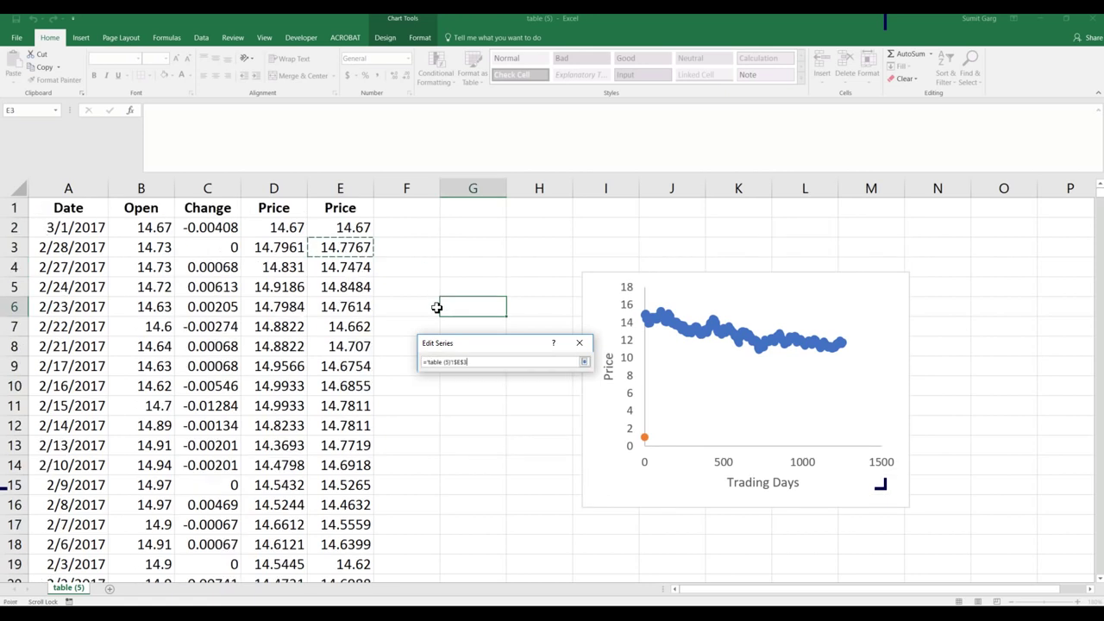
pyautogui.hotkey('shift', 'Down')
pyautogui.hotkey('shift', 'Down')
pyautogui.hotkey('shift', 'Down')
pyautogui.hotkey('shift', 'Down')
pyautogui.press('BackSpace')
pyautogui.write('125')
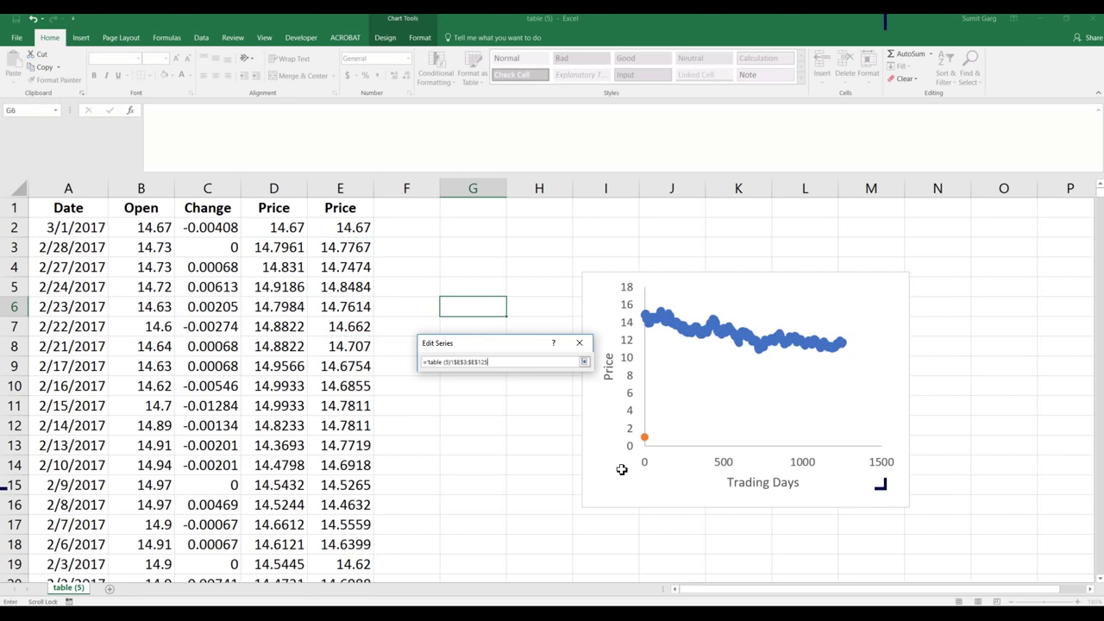
pyautogui.write('6')
pyautogui.press('Return')
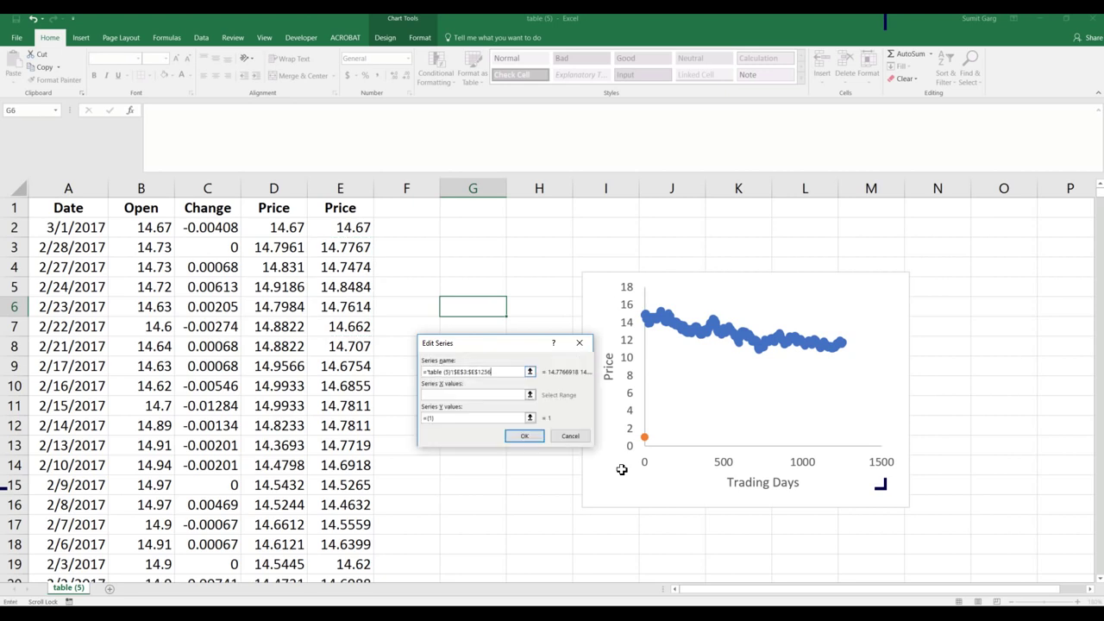
pyautogui.press('Return')
pyautogui.click(613, 473)
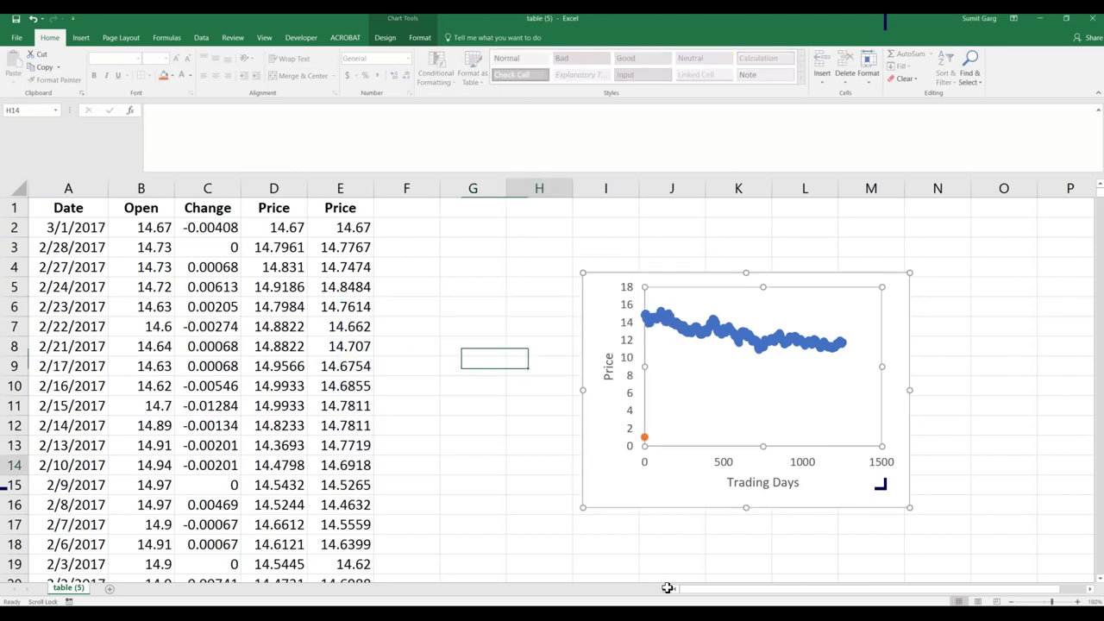
# Try E2:E1256 as the second series' name range, and remove that series from the chart.
pyautogui.rightClick(709, 377)
pyautogui.press('Escape')
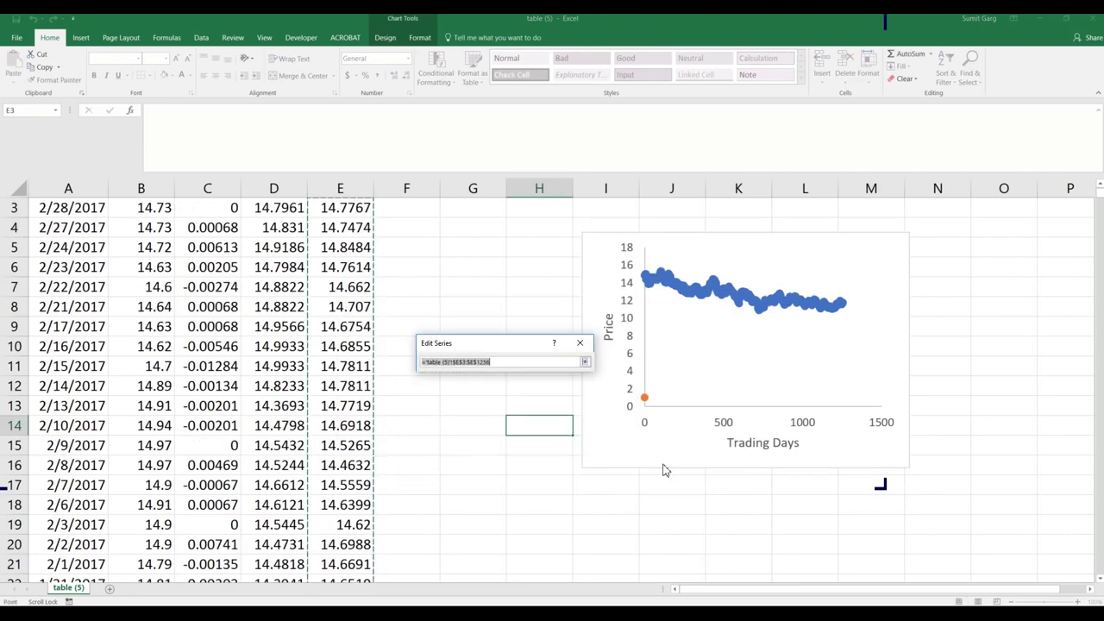
pyautogui.scroll(1, 445, 300)
pyautogui.moveTo(345, 227); pyautogui.dragTo(611, 464)
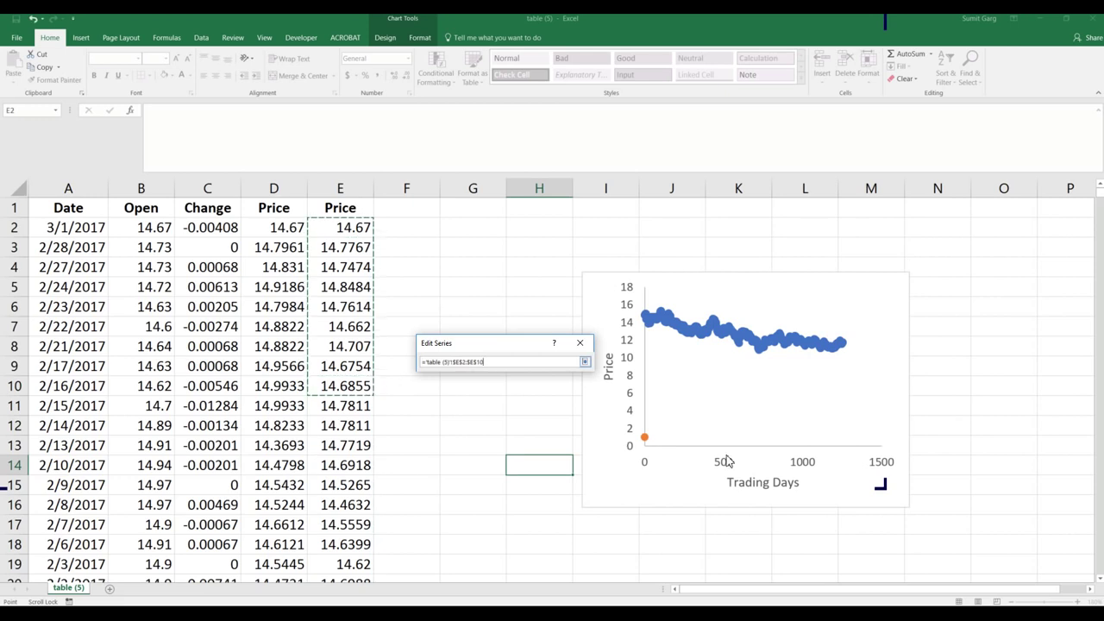
pyautogui.press('BackSpace')
pyautogui.write('256')
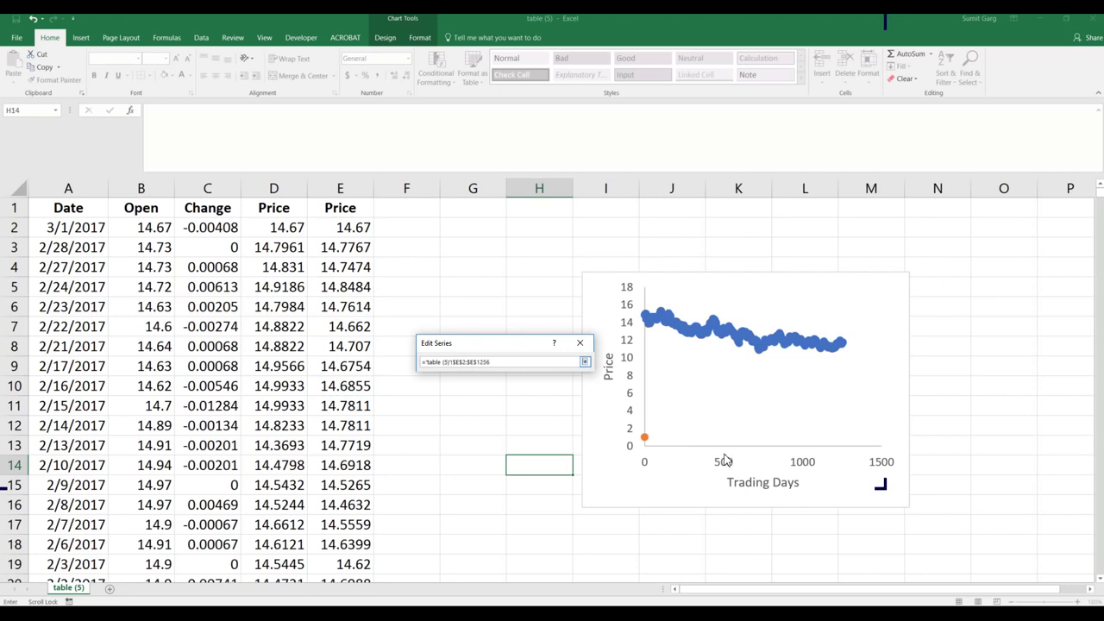
pyautogui.press('Return')
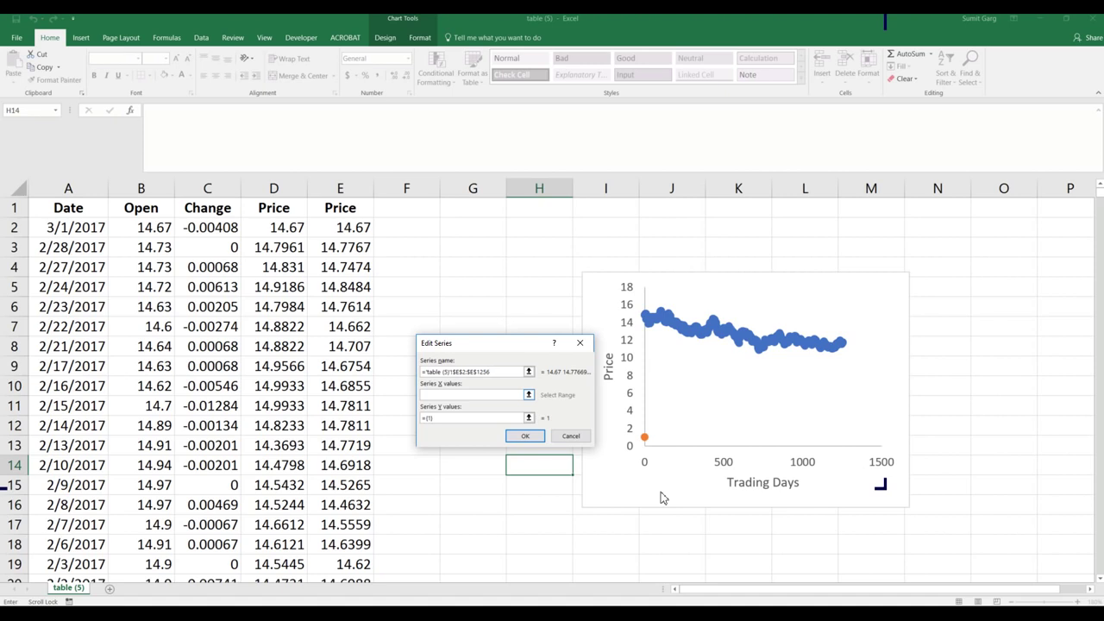
pyautogui.press('Return')
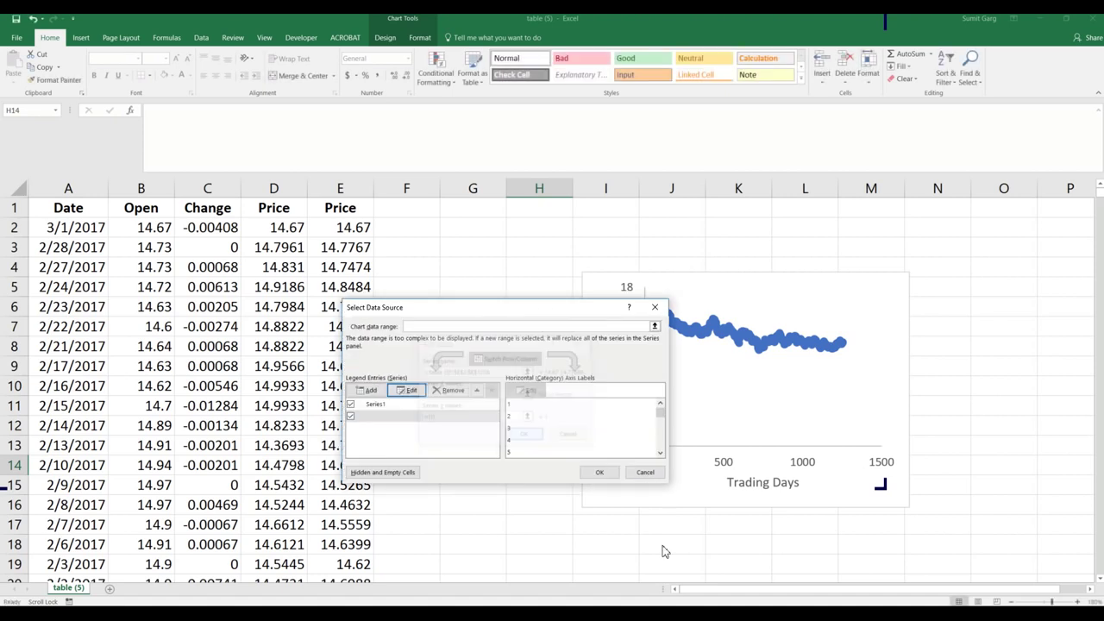
pyautogui.click(449, 391)
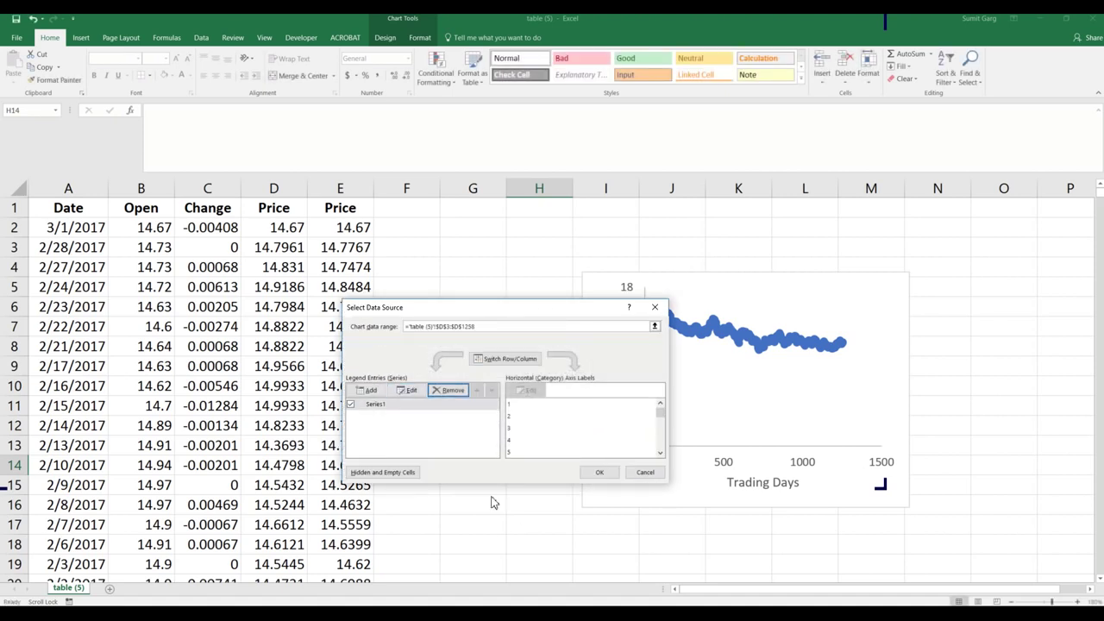
# Add a new series to the price chart with E2:E1256 as its Y values.
pyautogui.hotkey('alt', 'a')
pyautogui.click(530, 395)
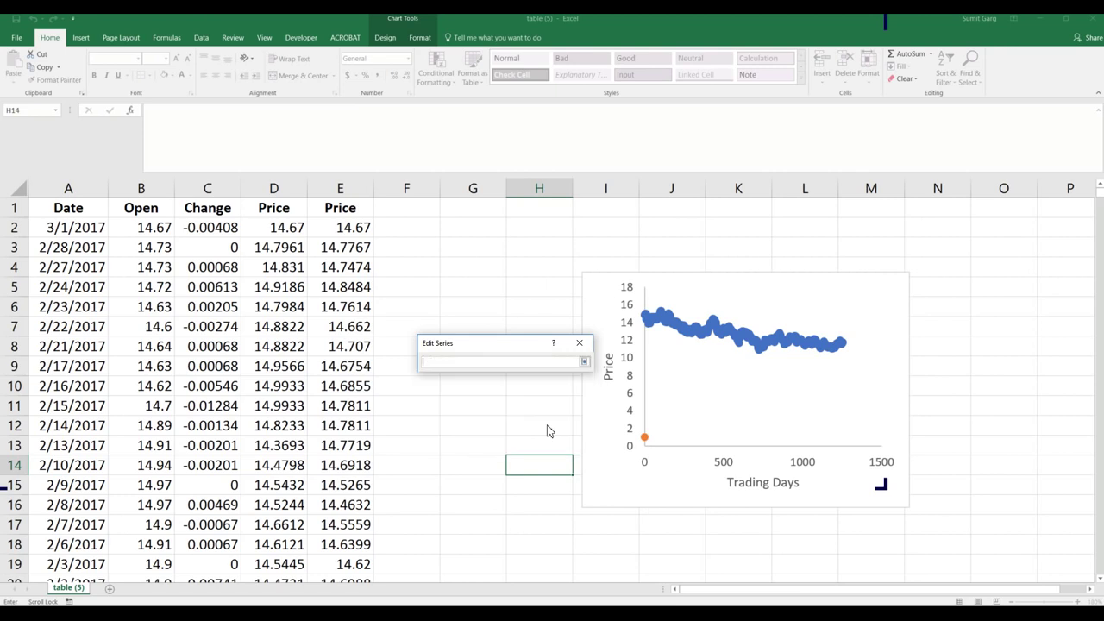
pyautogui.press('Return')
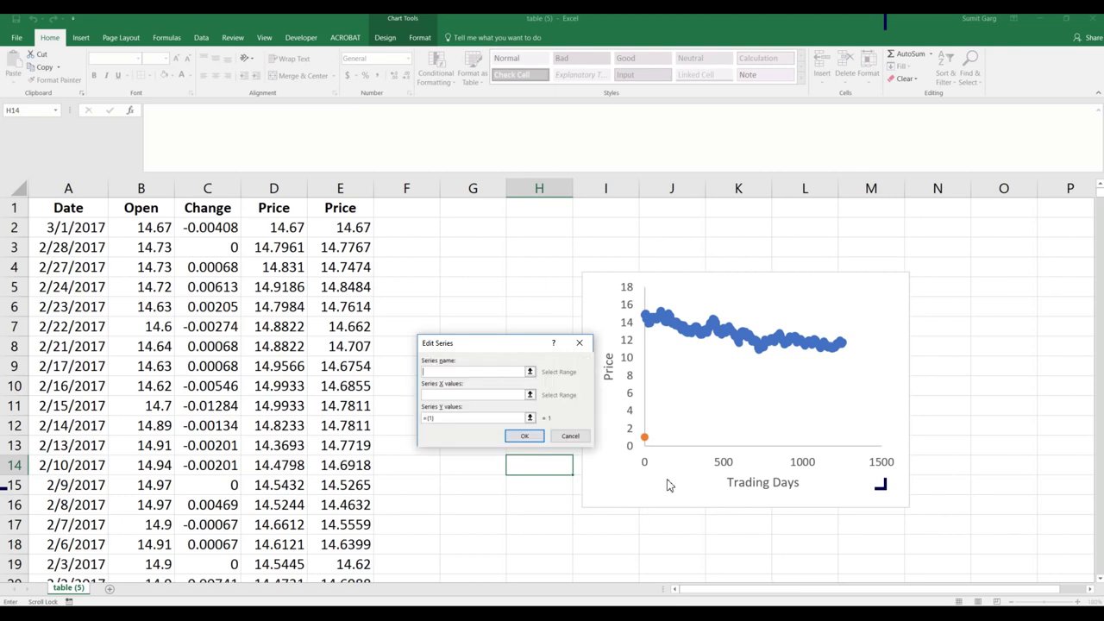
pyautogui.click(530, 418)
pyautogui.click(340, 227)
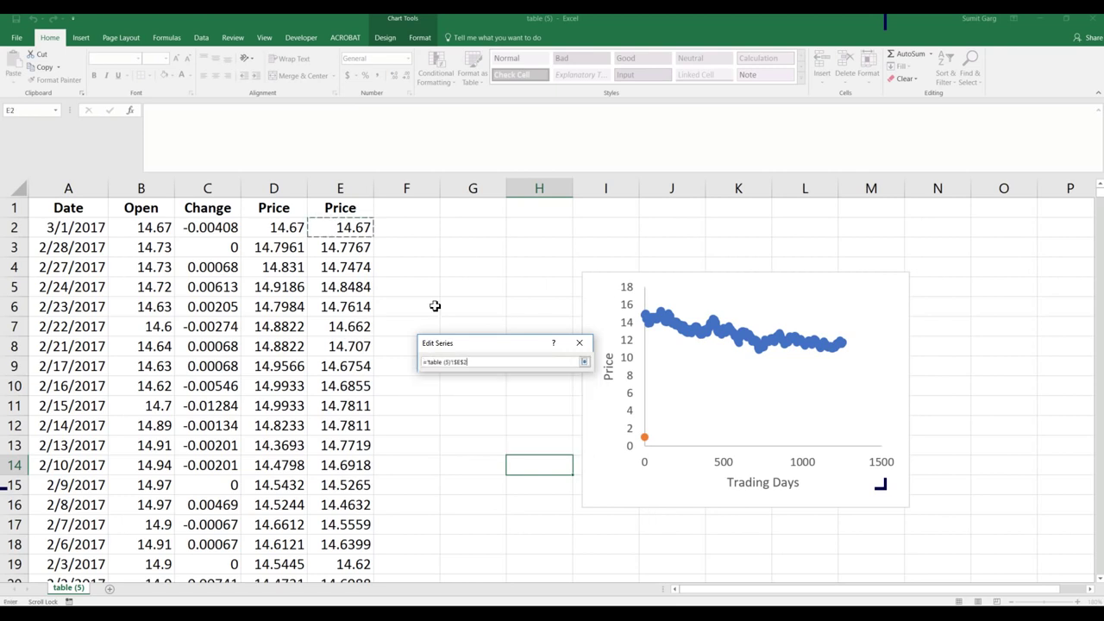
pyautogui.moveTo(340, 226); pyautogui.dragTo(339, 426)
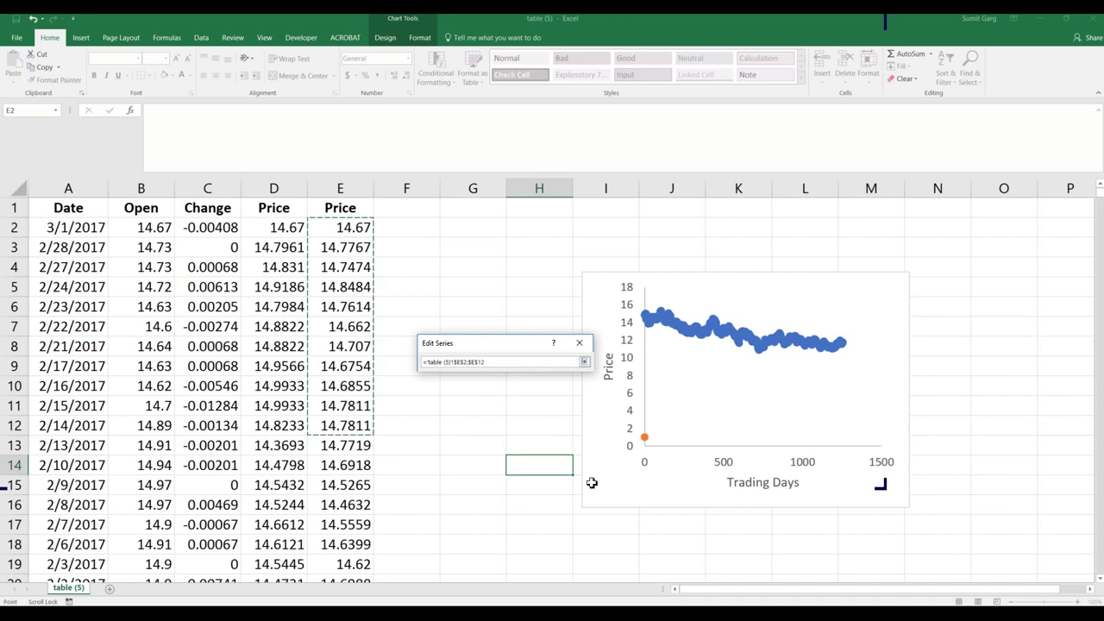
pyautogui.write('56')
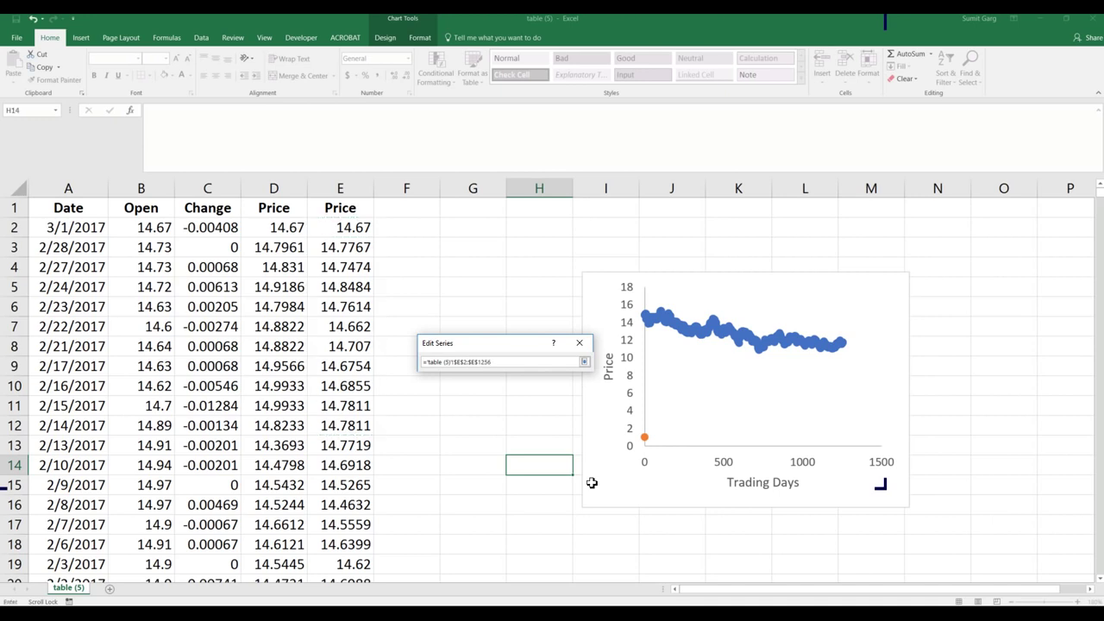
pyautogui.press('Return')
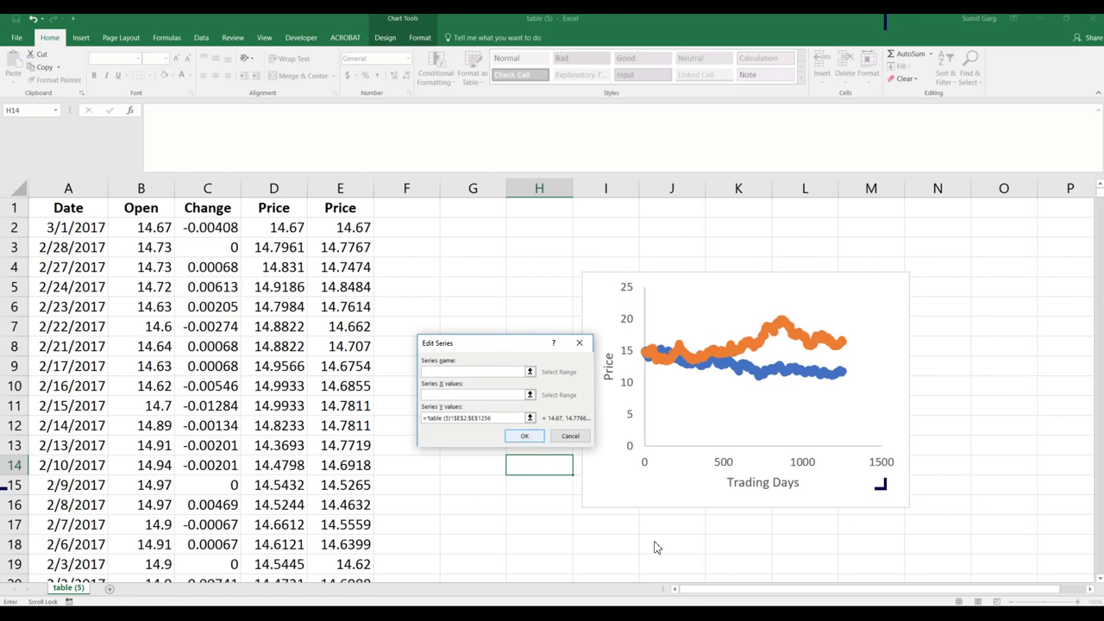
pyautogui.press('Return')
pyautogui.press('Return')
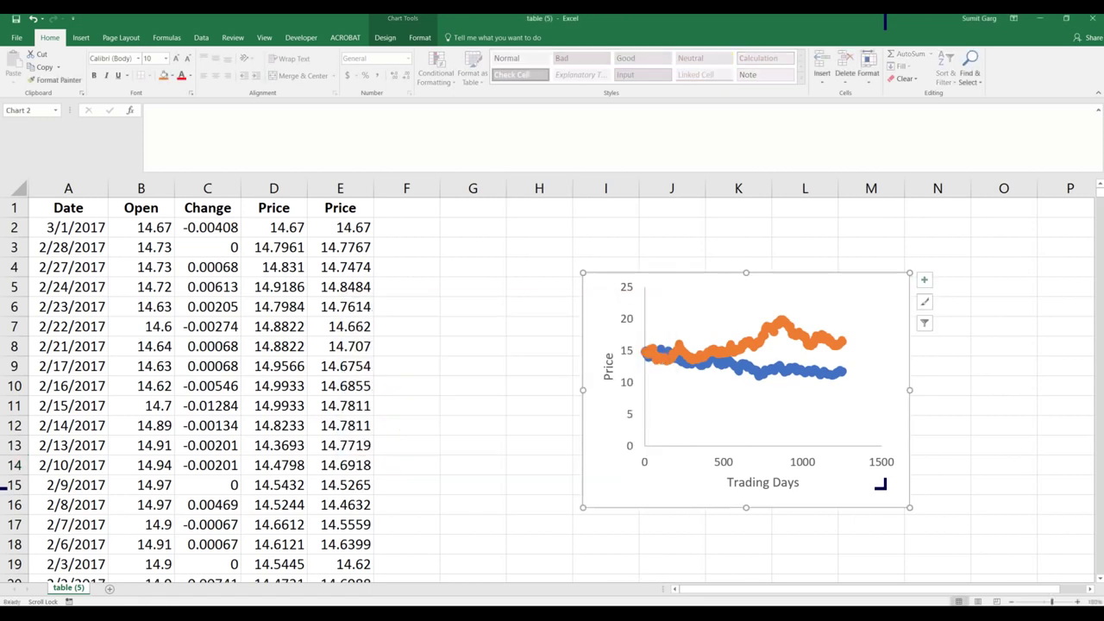
pyautogui.click(474, 386)
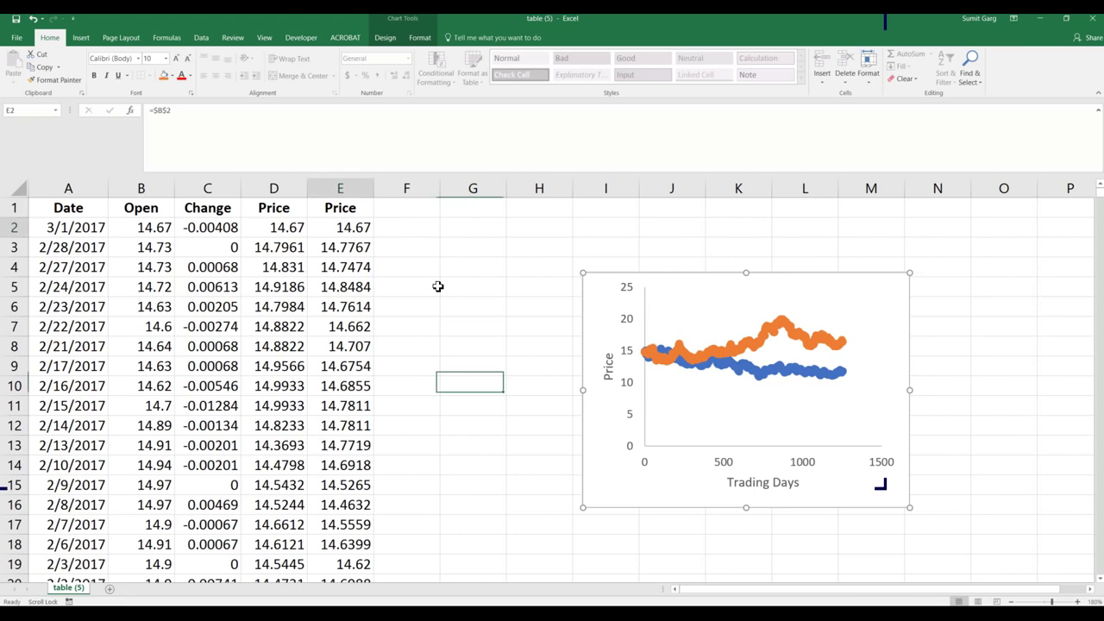
# Re-enter the formulas in E2 and E3 unchanged to resample both simulated price paths in the chart.
pyautogui.press('F2')
pyautogui.press('Return')
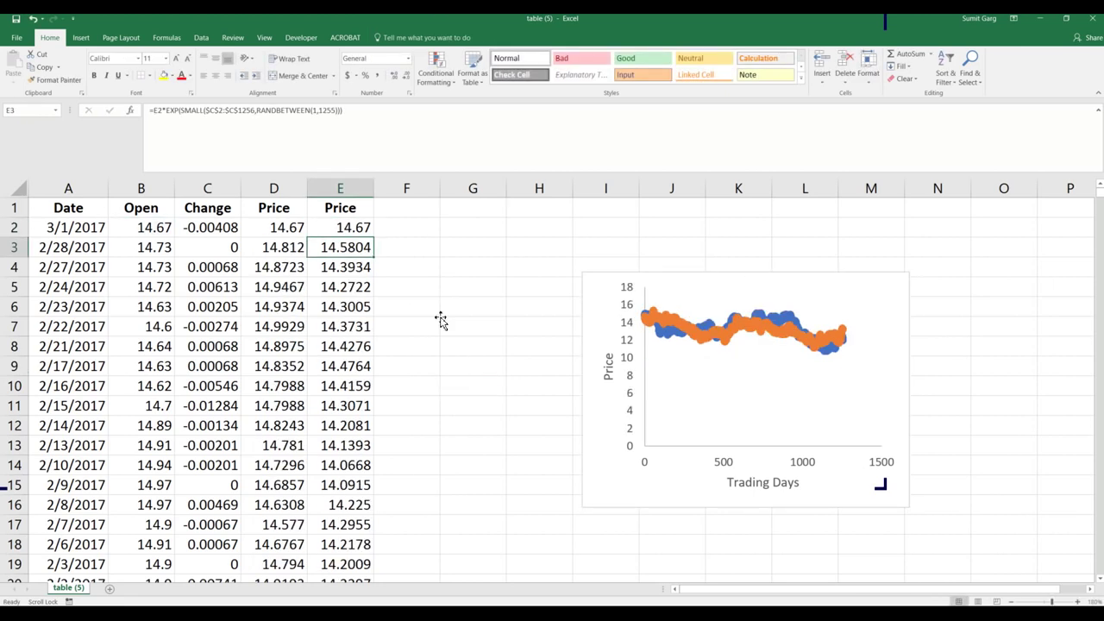
pyautogui.press('F2')
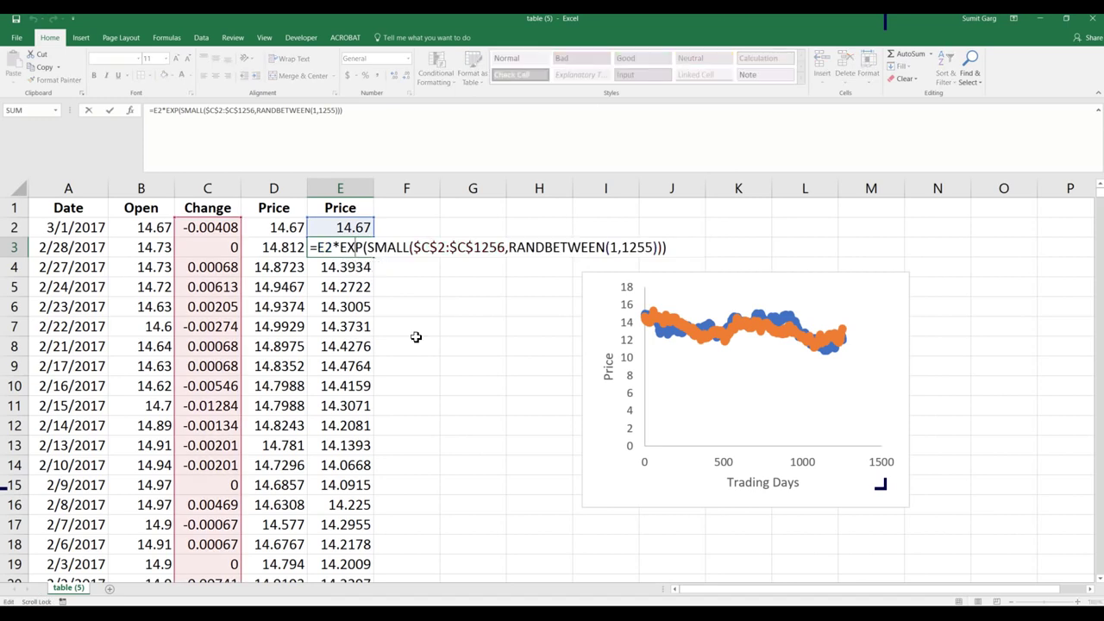
pyautogui.press('Return')
pyautogui.click(465, 364)
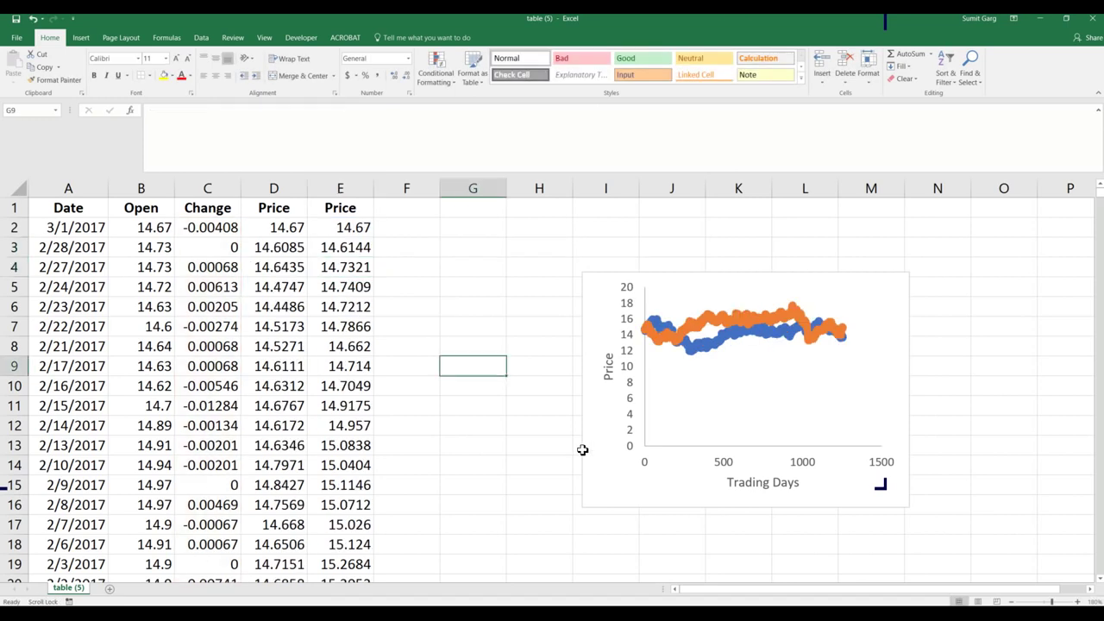
# Move the price chart over columns A to E and copy Price columns D:E into columns F:G.
pyautogui.moveTo(690, 345); pyautogui.dragTo(151, 383)
pyautogui.moveTo(274, 188); pyautogui.dragTo(339, 188)
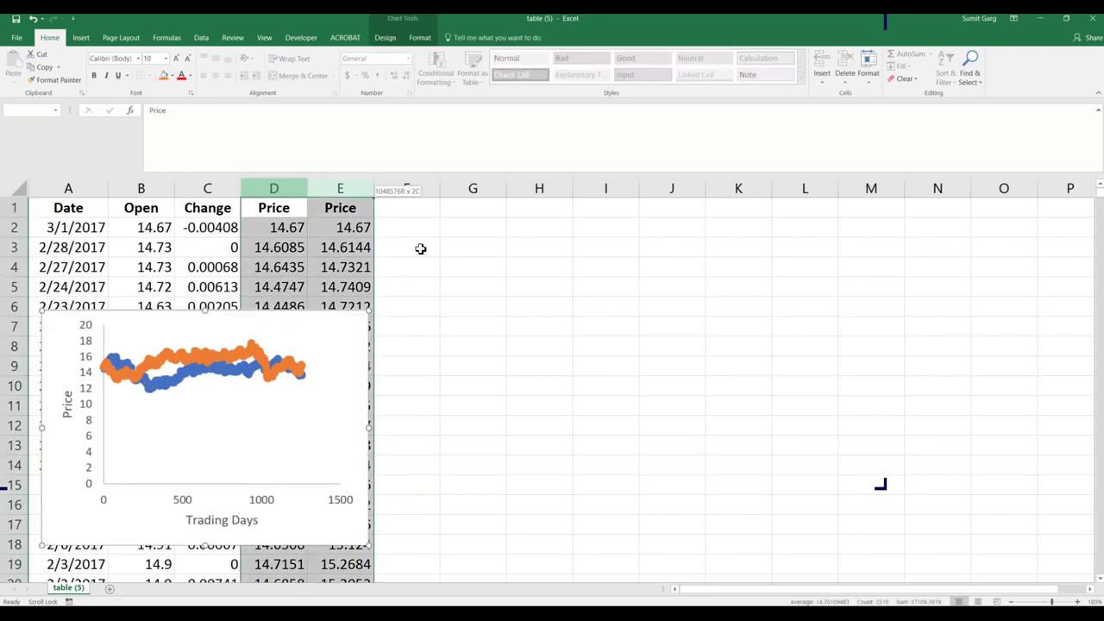
pyautogui.hotkey('ctrl', 'c')
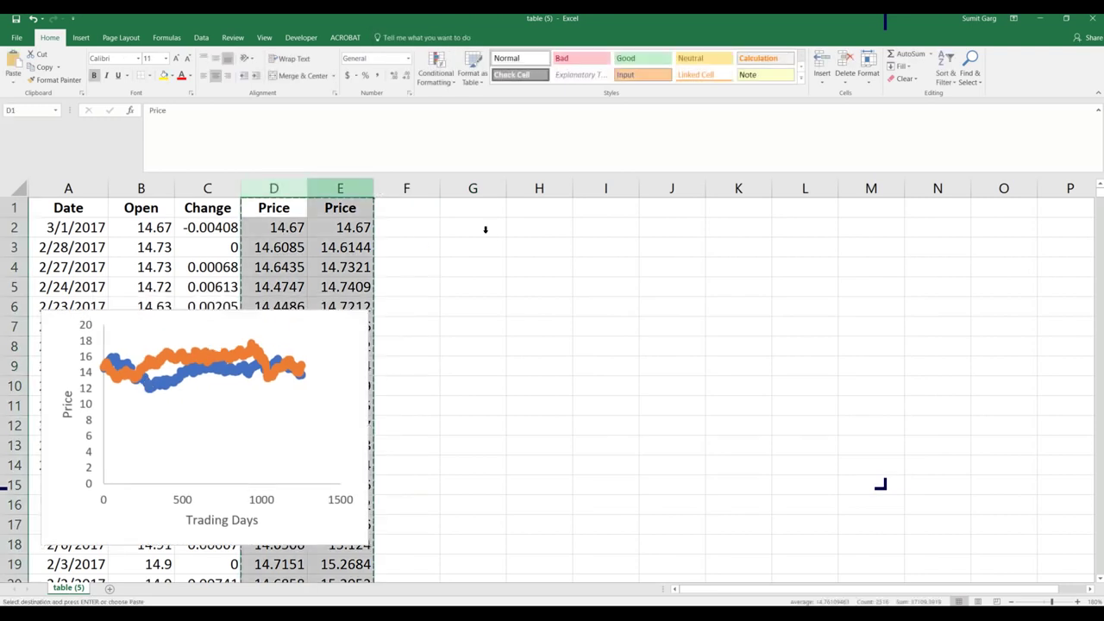
pyautogui.click(406, 188)
pyautogui.hotkey('ctrl', 'v')
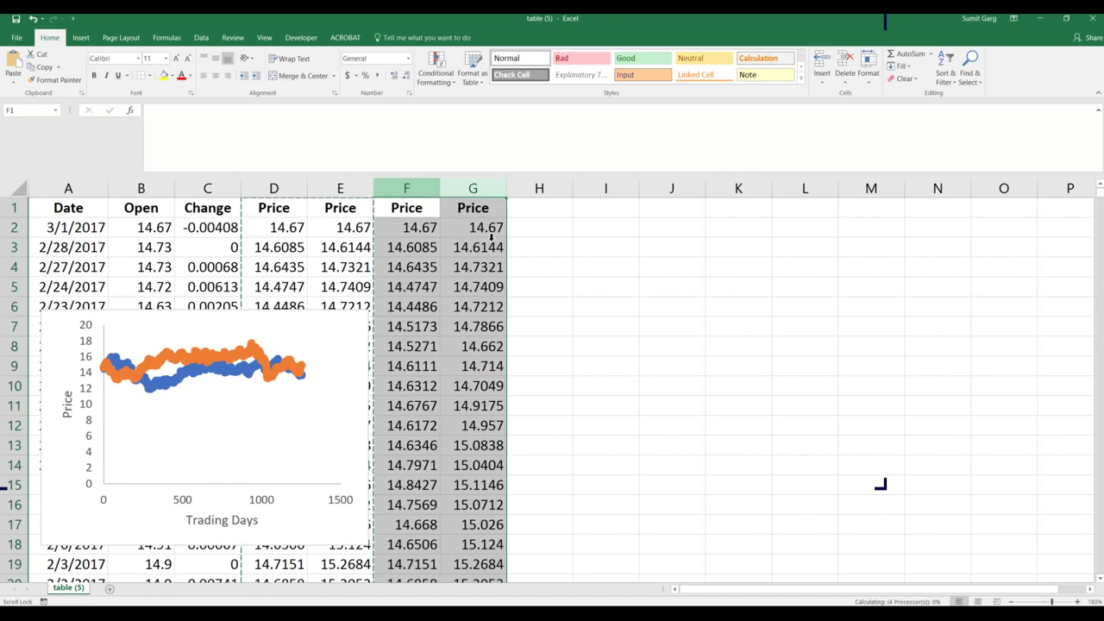
pyautogui.click(672, 385)
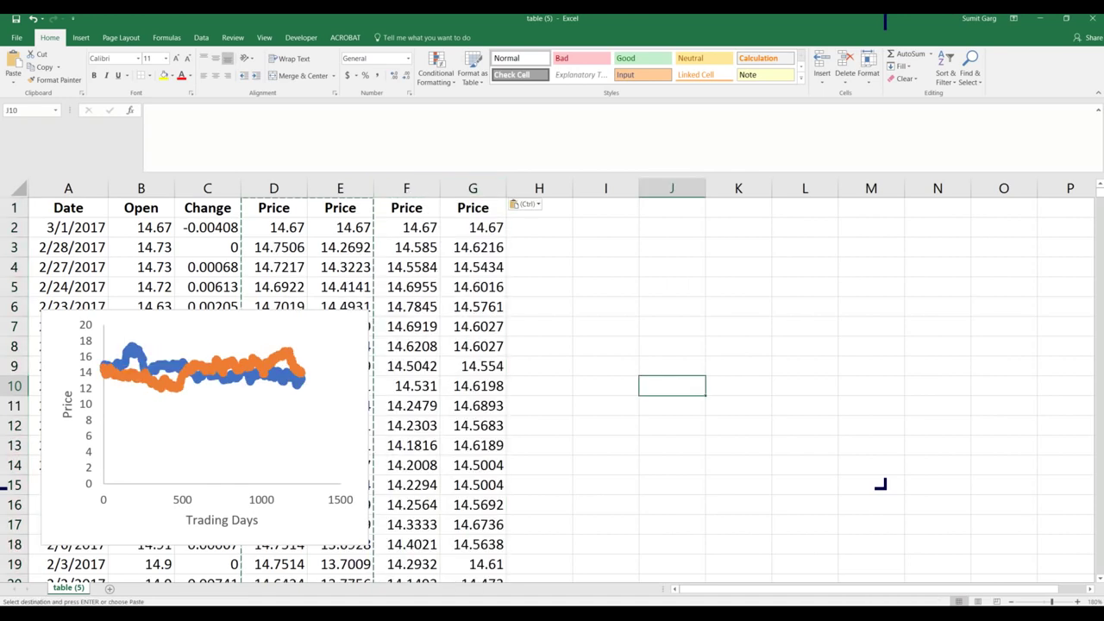
# Copy the four Price columns D:G into columns H:K.
pyautogui.press('Escape')
pyautogui.scroll(-5, 552, 379)
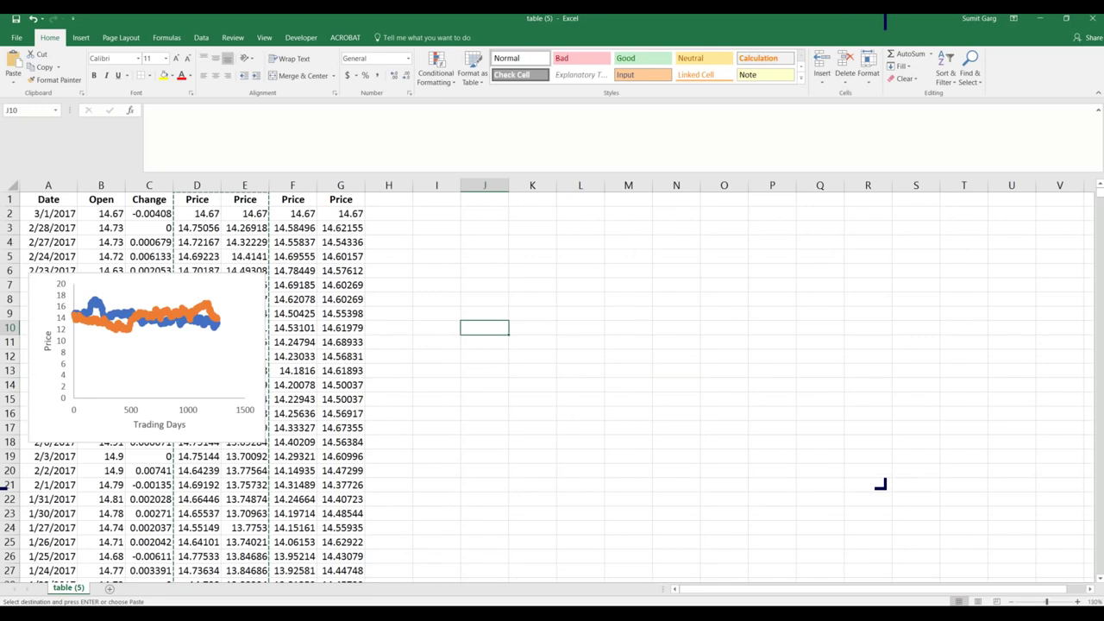
pyautogui.scroll(-4, 552, 380)
pyautogui.scroll(-1, 552, 380)
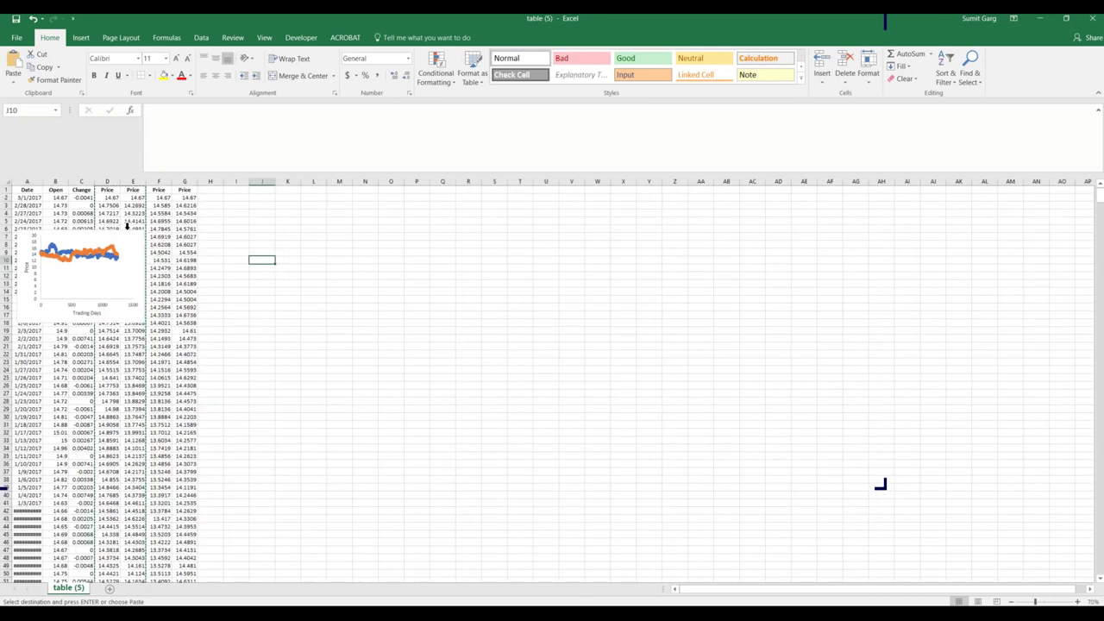
pyautogui.moveTo(107, 181); pyautogui.dragTo(279, 229)
pyautogui.click(211, 181)
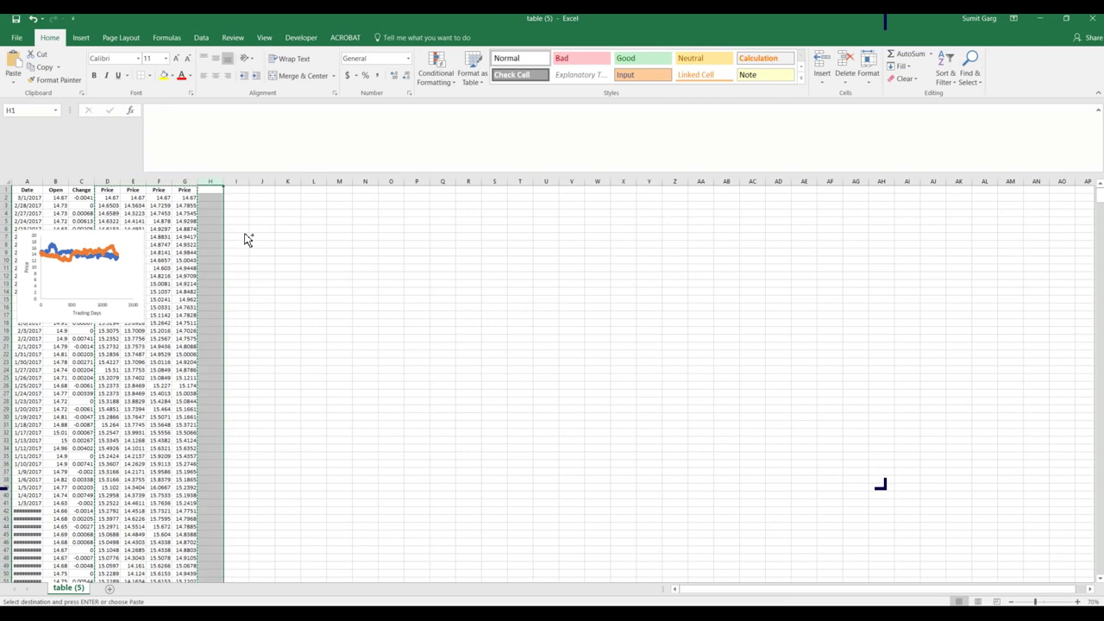
pyautogui.hotkey('ctrl', 'v')
# Copy the eight Price columns D:K into columns L:S.
pyautogui.click(107, 181)
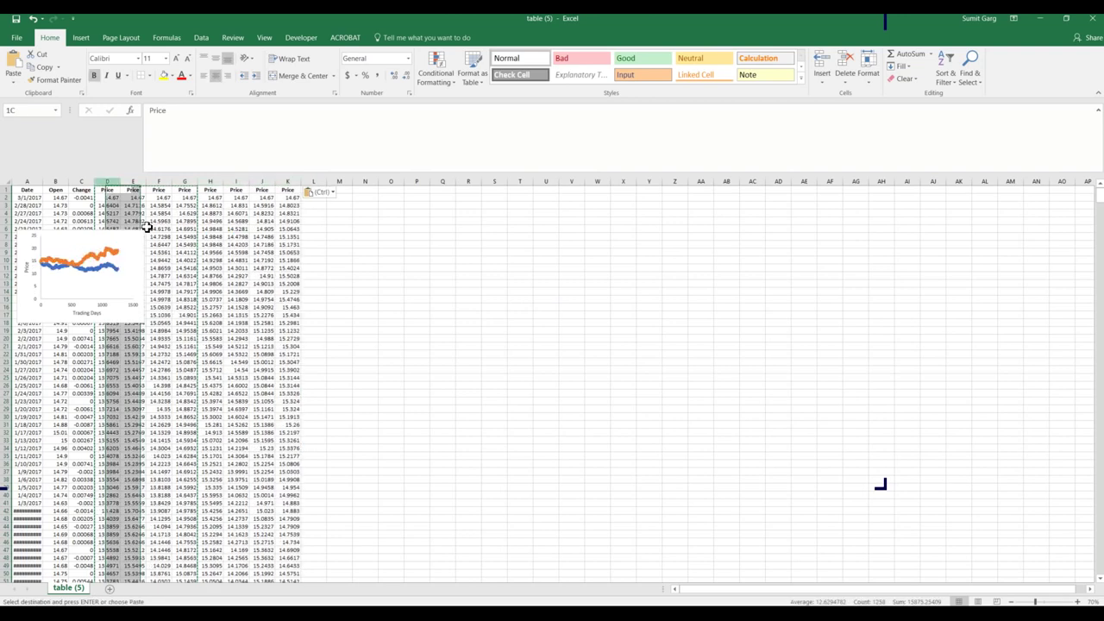
pyautogui.moveTo(147, 227); pyautogui.dragTo(297, 235)
pyautogui.hotkey('ctrl', 'c')
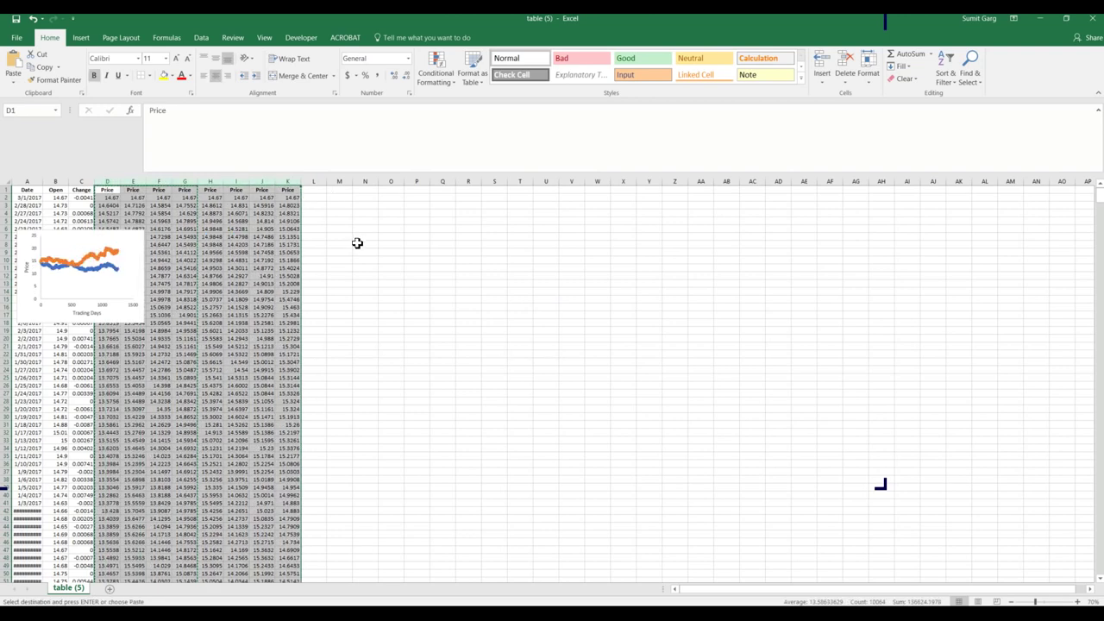
pyautogui.click(314, 181)
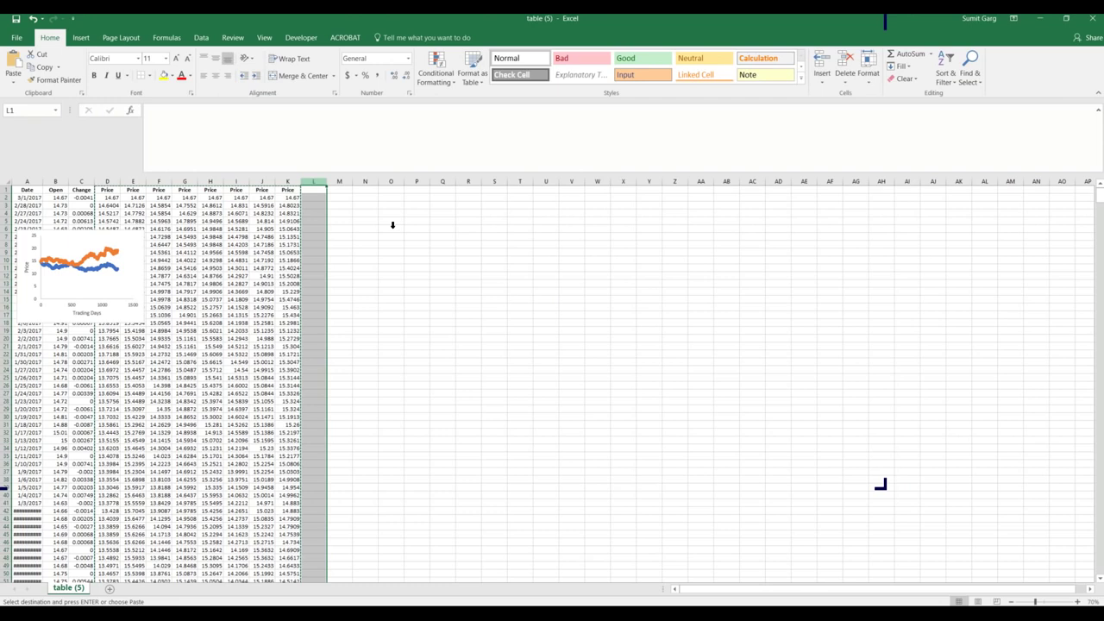
pyautogui.hotkey('ctrl', 'v')
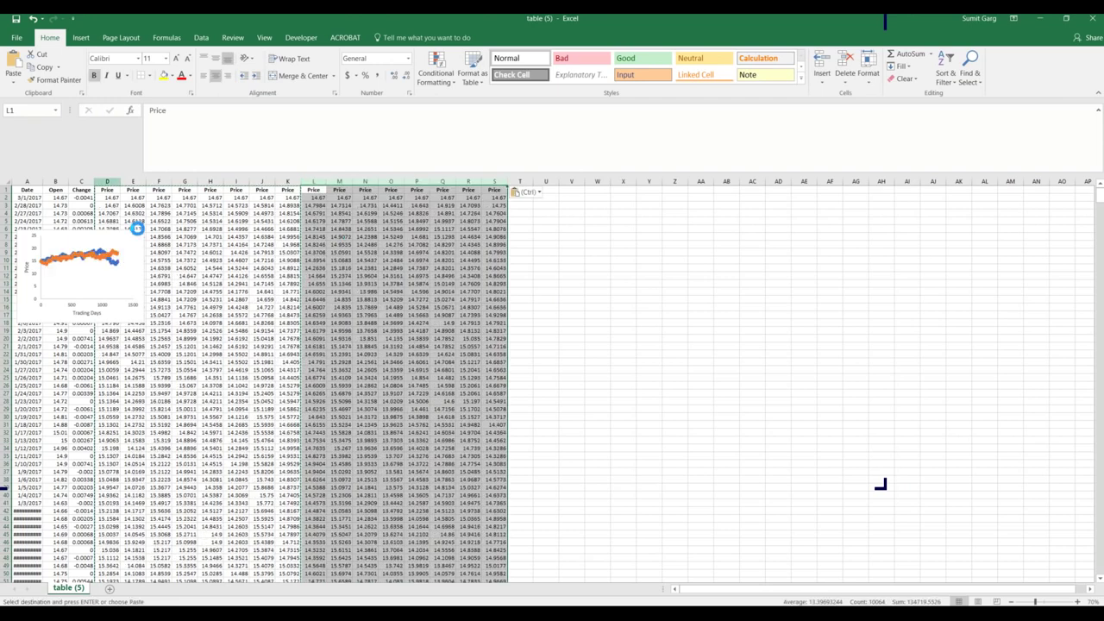
# Copy the Price columns D:S into columns T:AI and again into columns AJ:AY.
pyautogui.moveTo(107, 181); pyautogui.dragTo(610, 233)
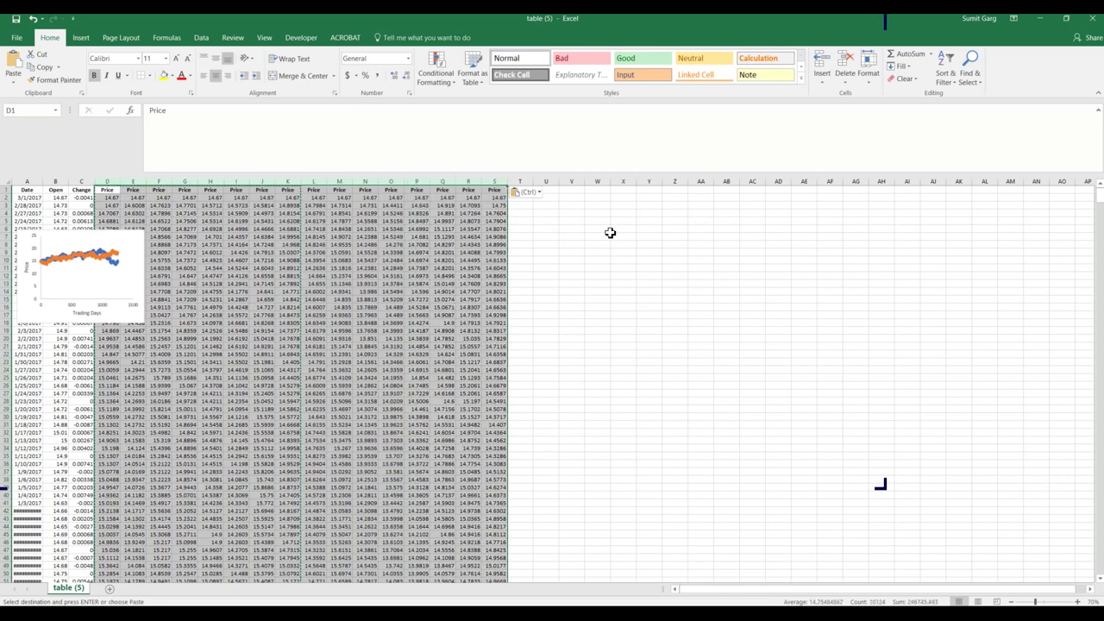
pyautogui.hotkey('ctrl', 'c')
pyautogui.click(520, 181)
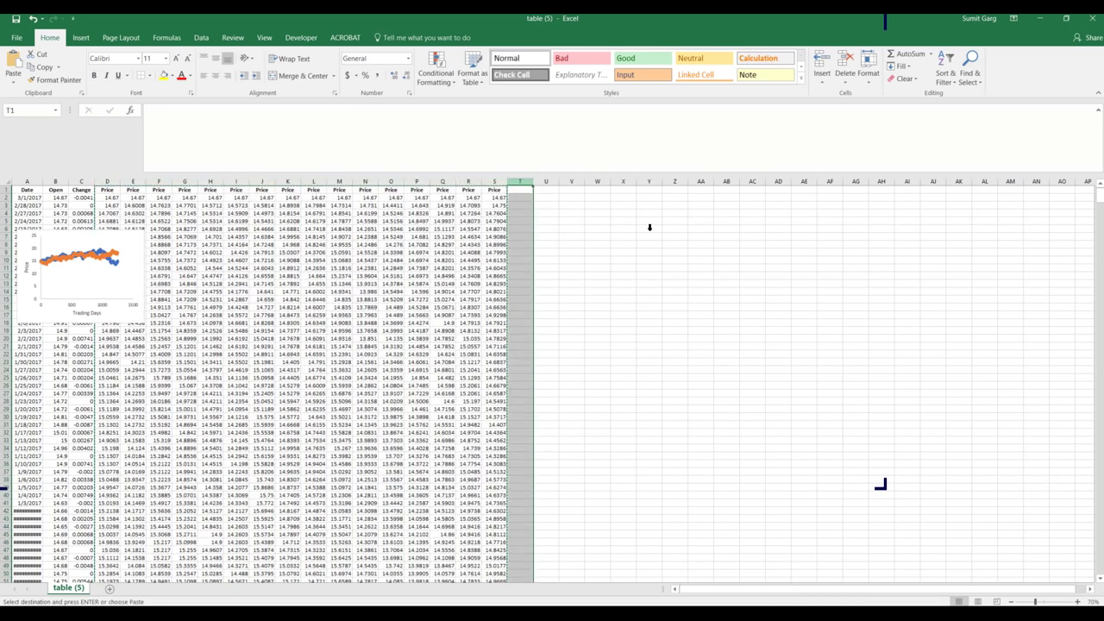
pyautogui.hotkey('ctrl', 'v')
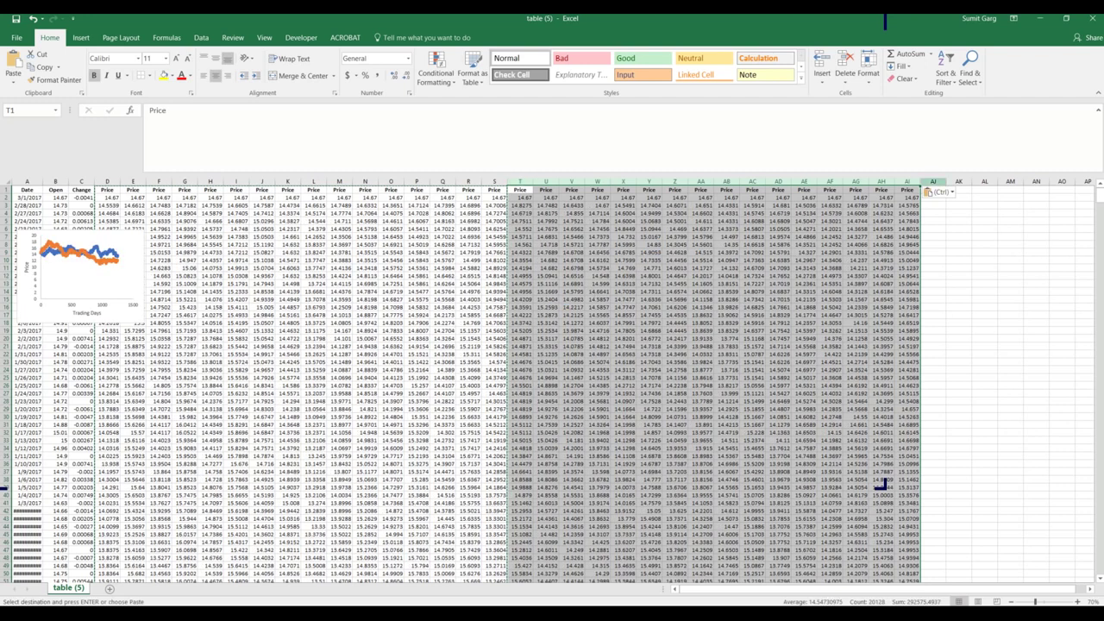
pyautogui.click(934, 182)
pyautogui.hotkey('ctrl', 'v')
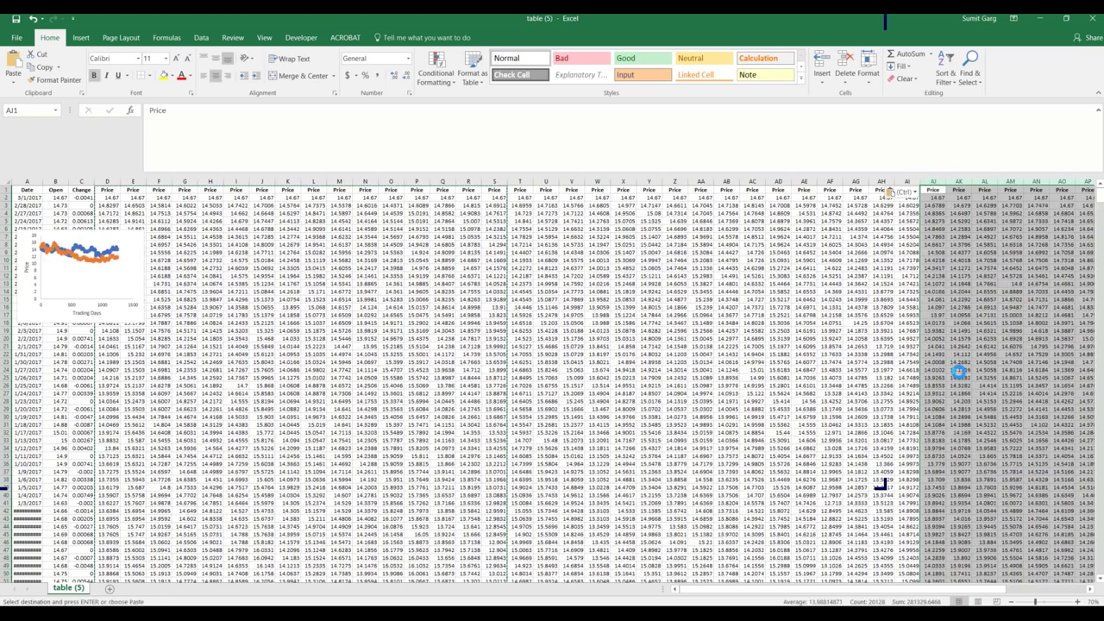
# Select all the simulated prices from D2 to the last data row of column AY, leaving out the headers.
pyautogui.click(752, 299)
pyautogui.keyDown('ctrl'); pyautogui.scroll(-2, 881, 486); pyautogui.keyUp('ctrl')
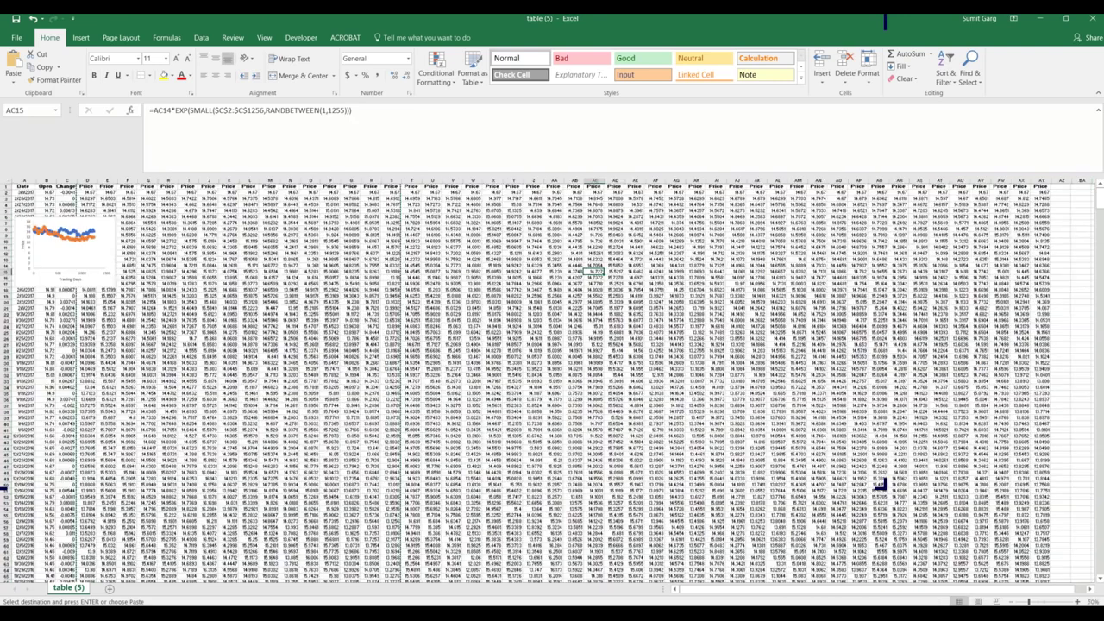
pyautogui.scroll(-1, 880, 486)
pyautogui.click(403, 329)
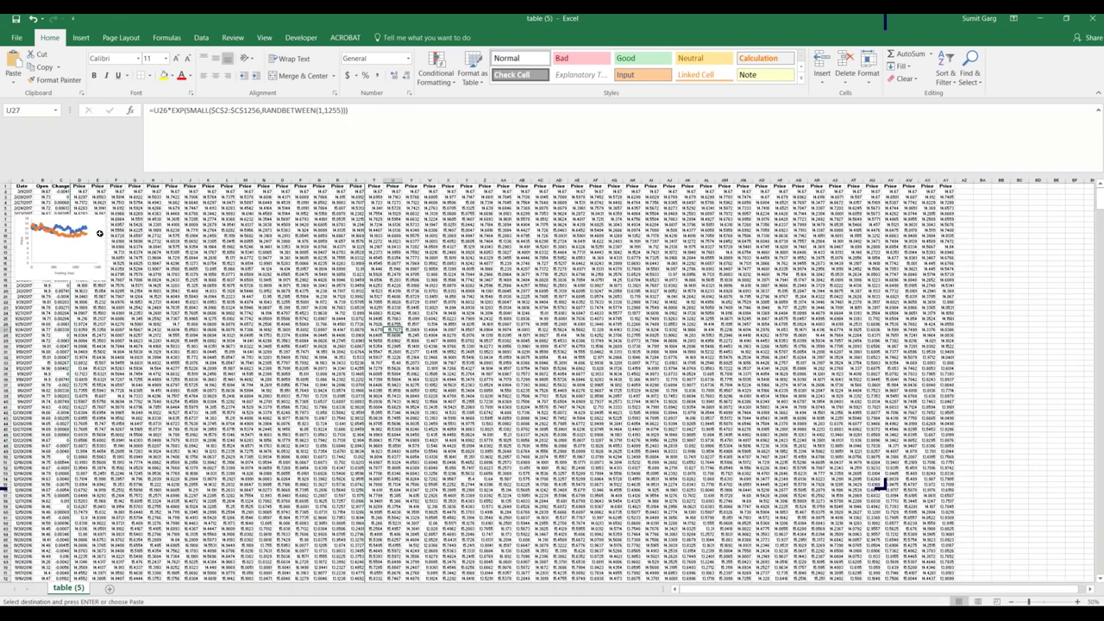
pyautogui.moveTo(79, 191); pyautogui.dragTo(946, 418)
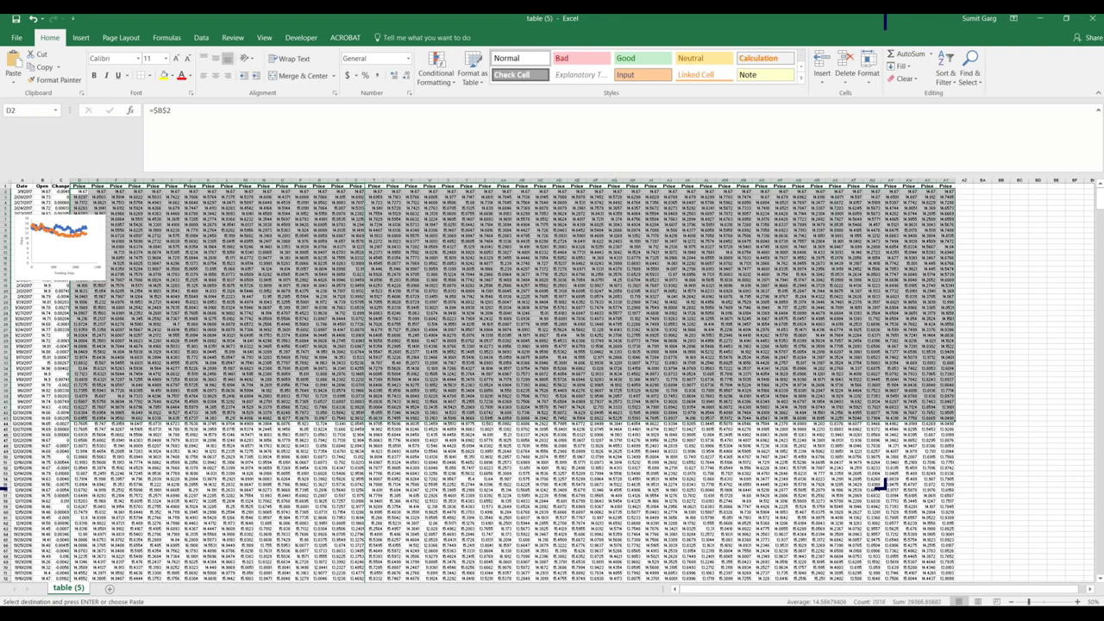
pyautogui.moveTo(1100, 196); pyautogui.dragTo(1099, 200)
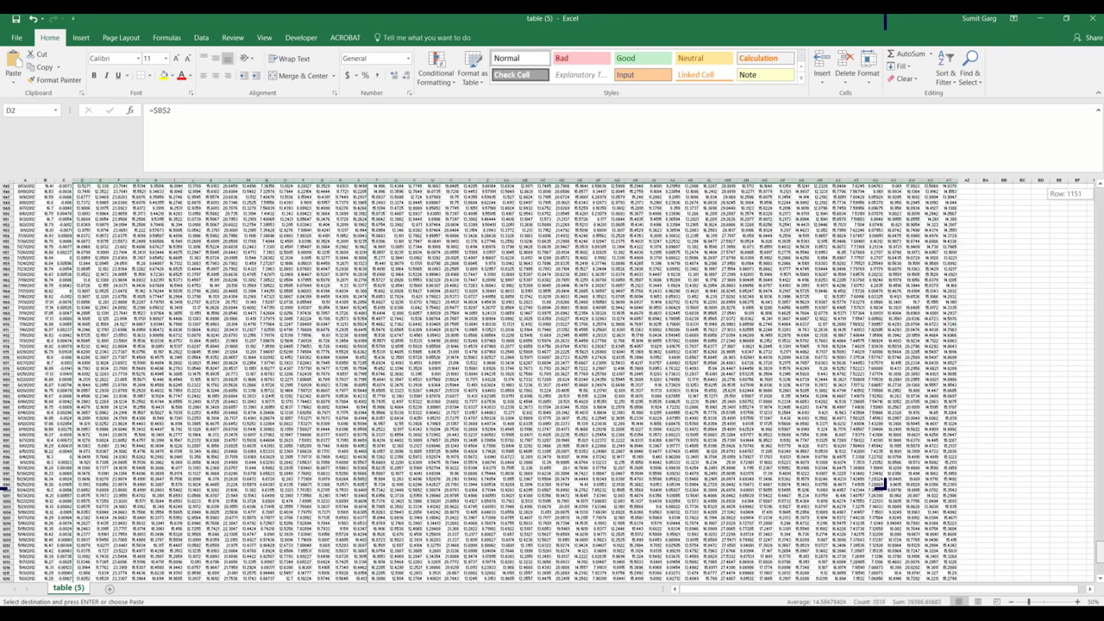
pyautogui.scroll(-14, 552, 379)
pyautogui.scroll(-1, 552, 380)
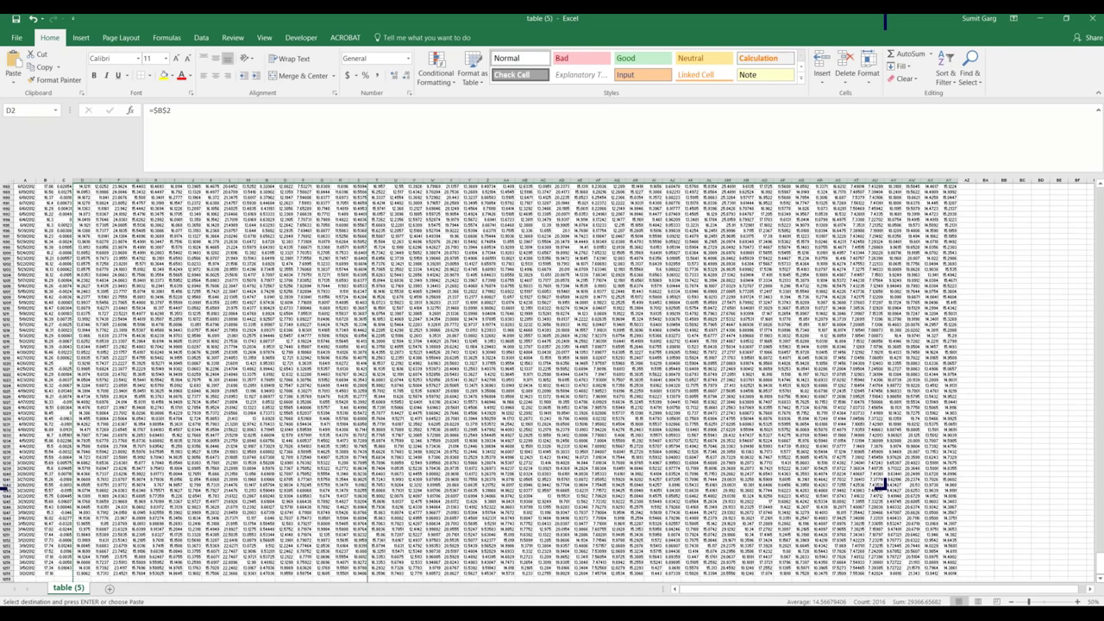
pyautogui.scroll(-3, 879, 485)
pyautogui.keyDown('shift'); pyautogui.click(951, 567); pyautogui.keyUp('shift')
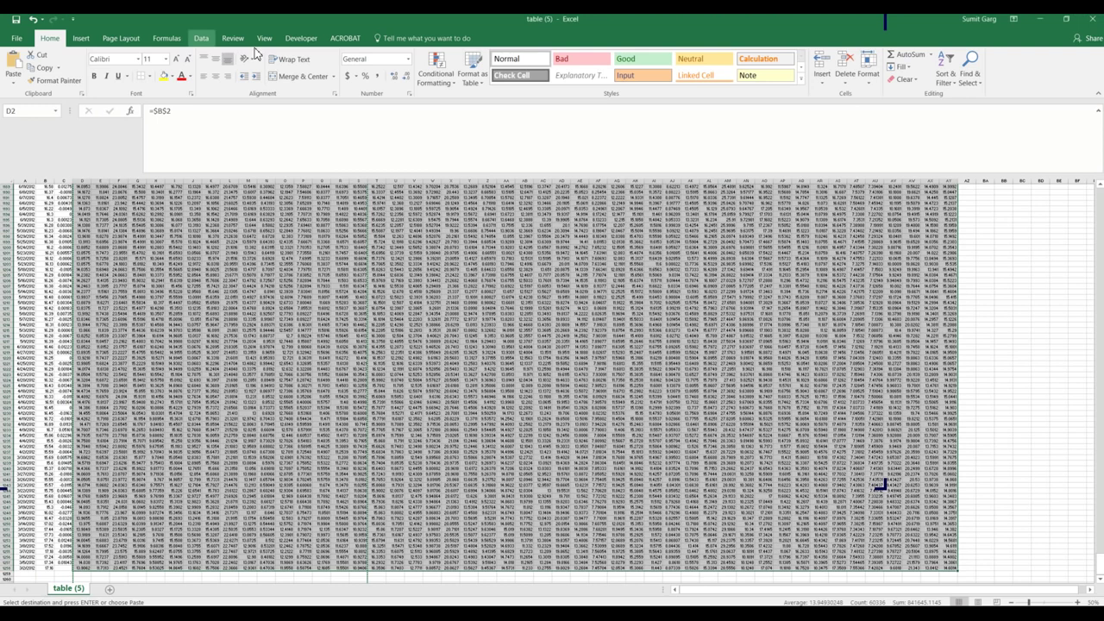
# Try a 2-D stacked line chart of the selected simulated prices, and delete that chart.
pyautogui.click(81, 38)
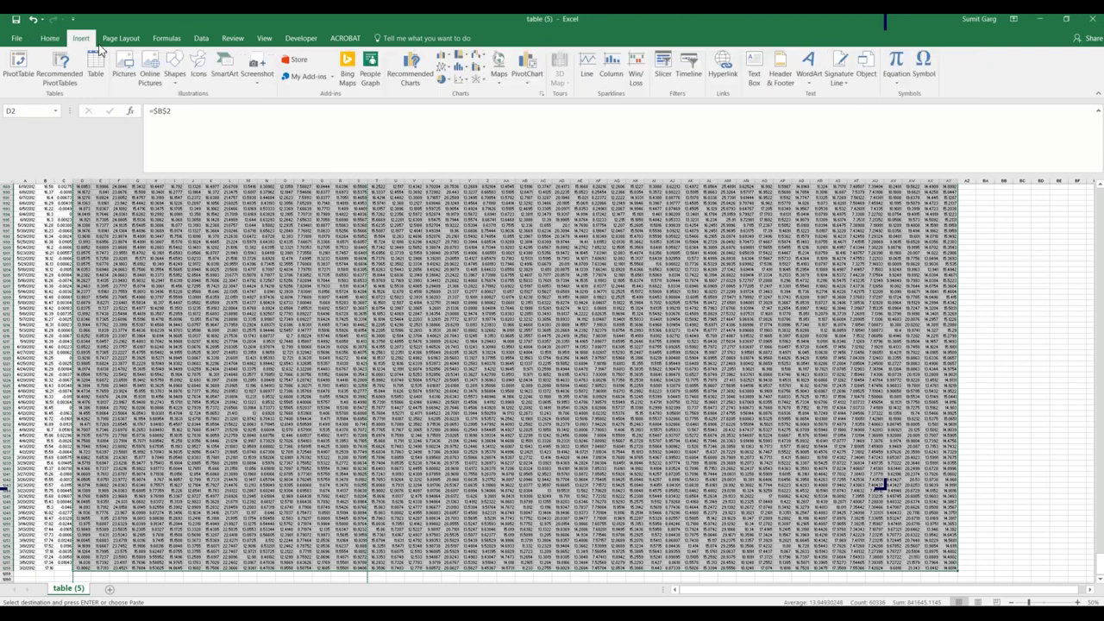
pyautogui.click(442, 66)
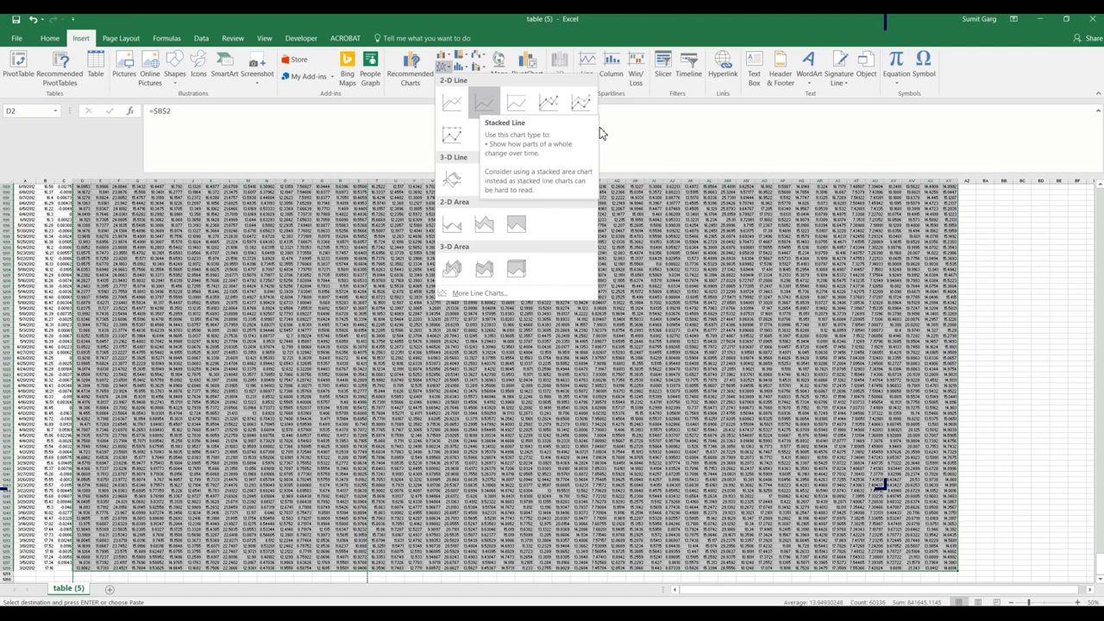
pyautogui.click(484, 101)
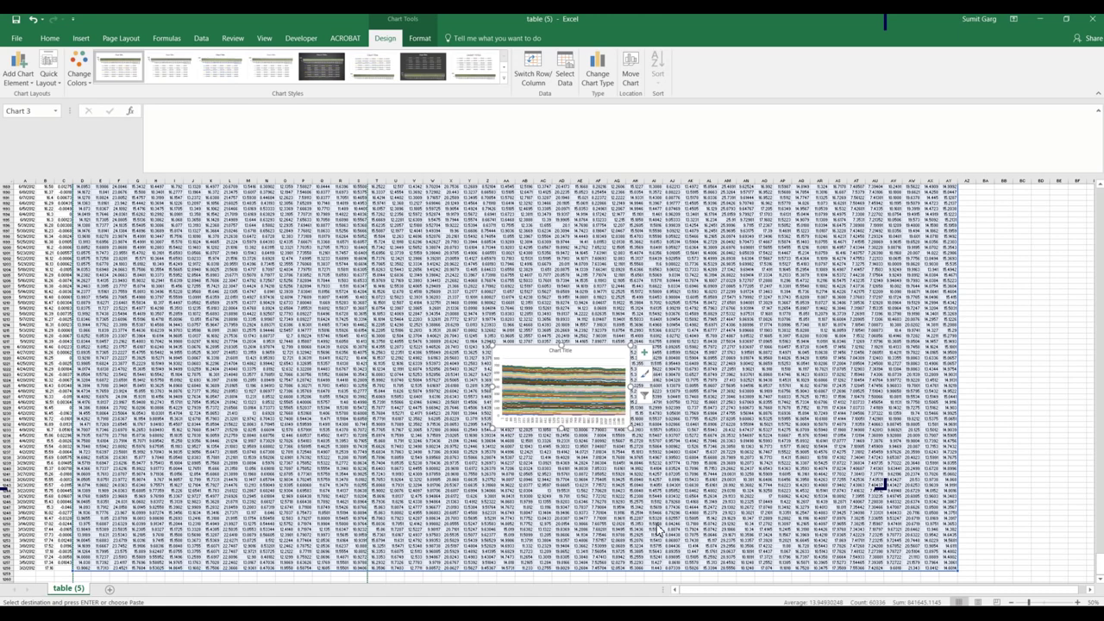
pyautogui.press('Delete')
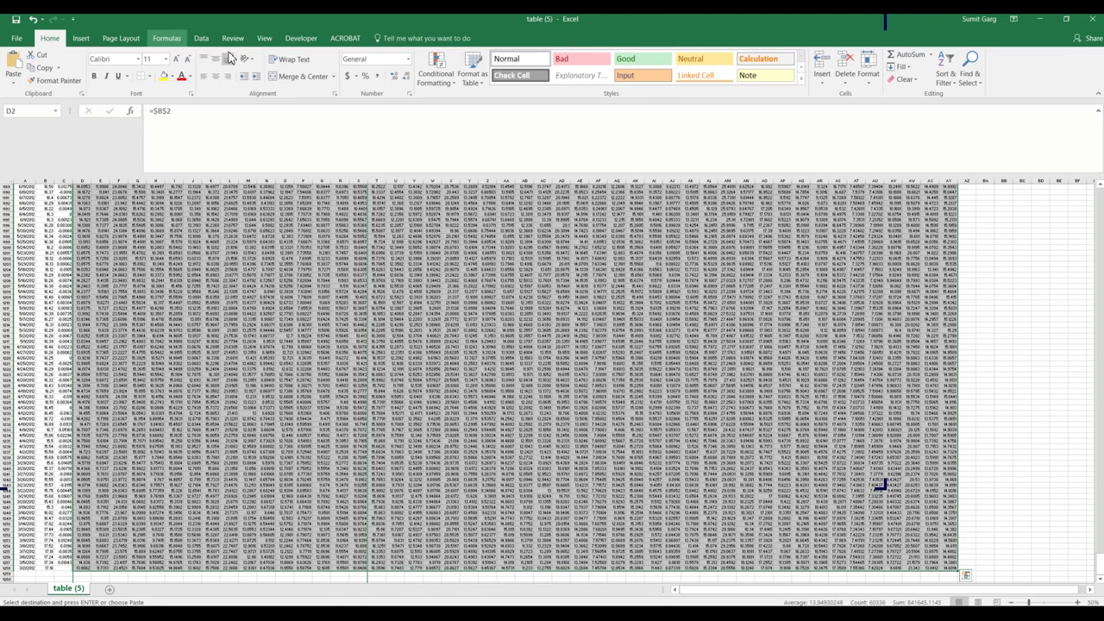
# Insert a plain 2-D line chart of the selected simulated prices and move it over columns E to L.
pyautogui.click(81, 38)
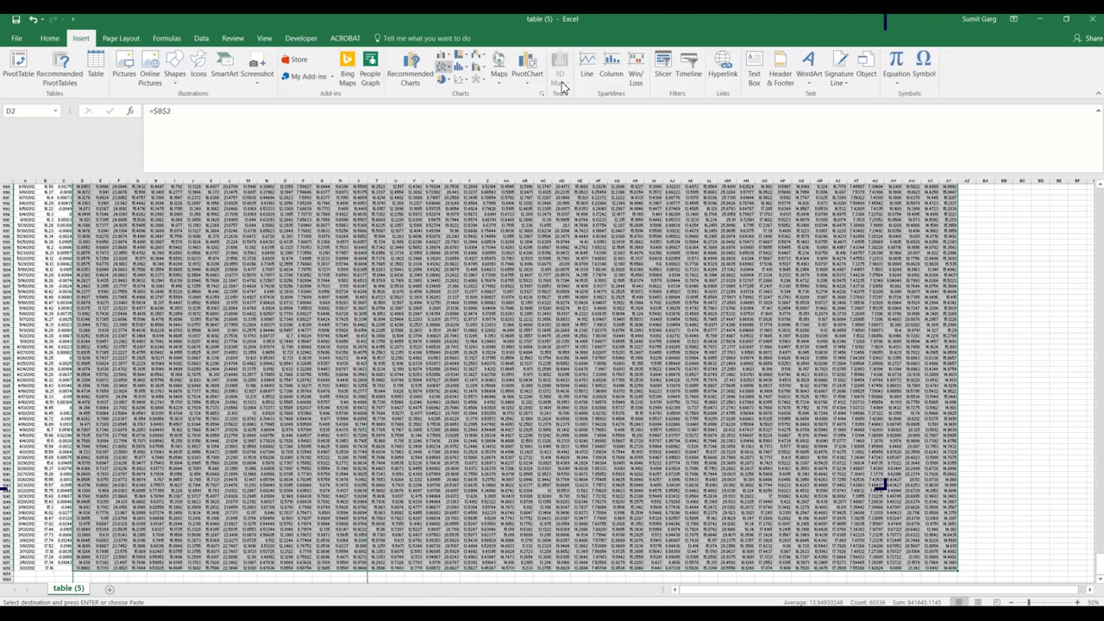
pyautogui.click(443, 66)
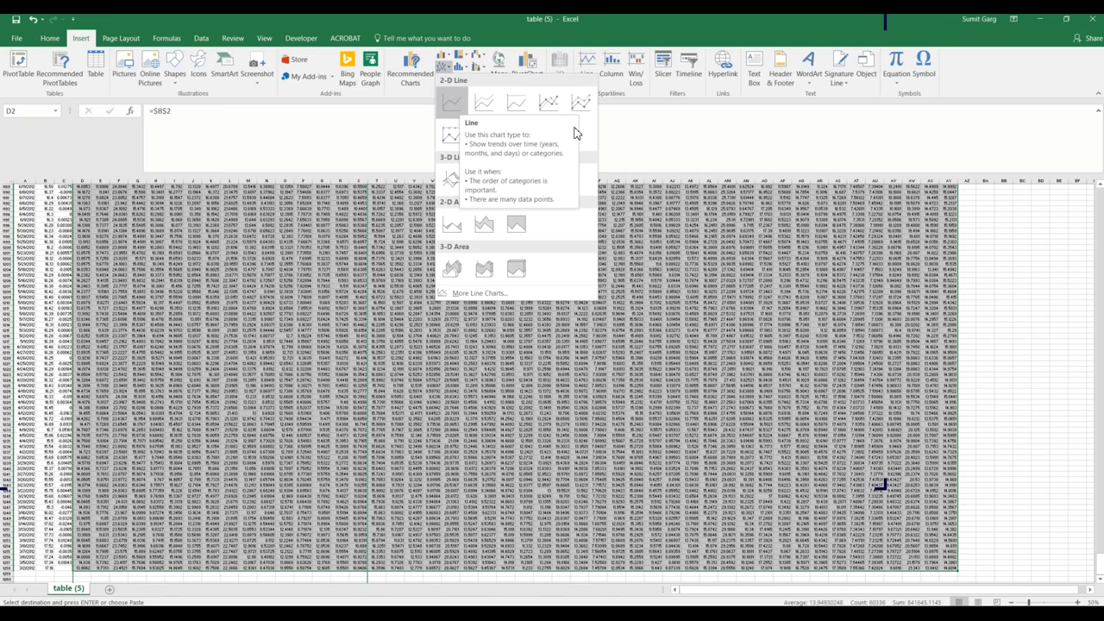
pyautogui.press('Return')
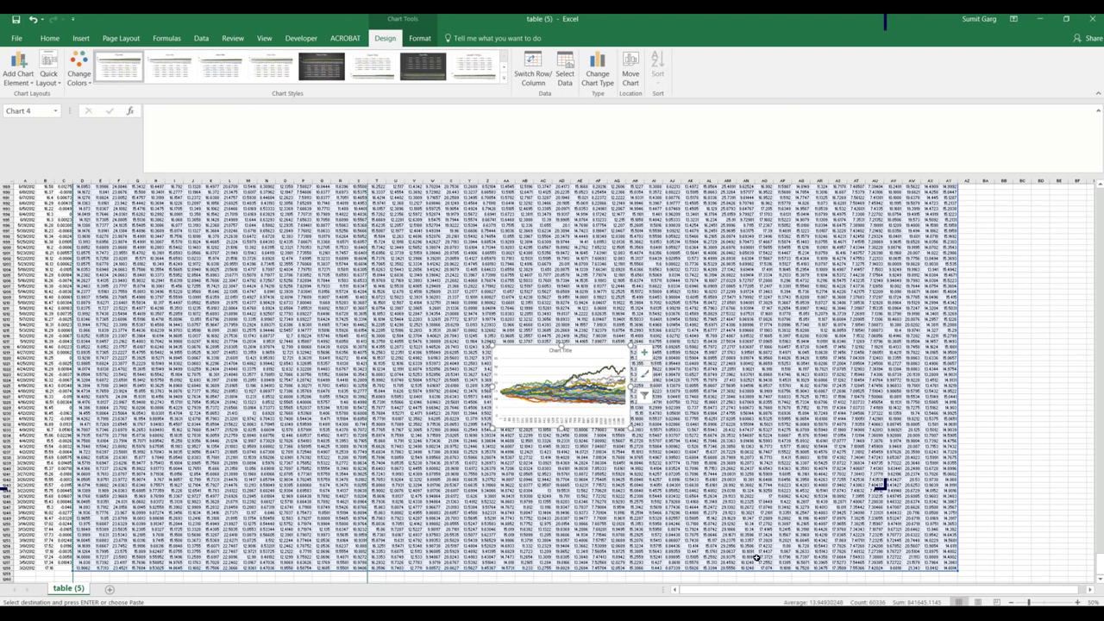
pyautogui.moveTo(574, 409); pyautogui.dragTo(533, 400)
pyautogui.moveTo(666, 498); pyautogui.dragTo(257, 260)
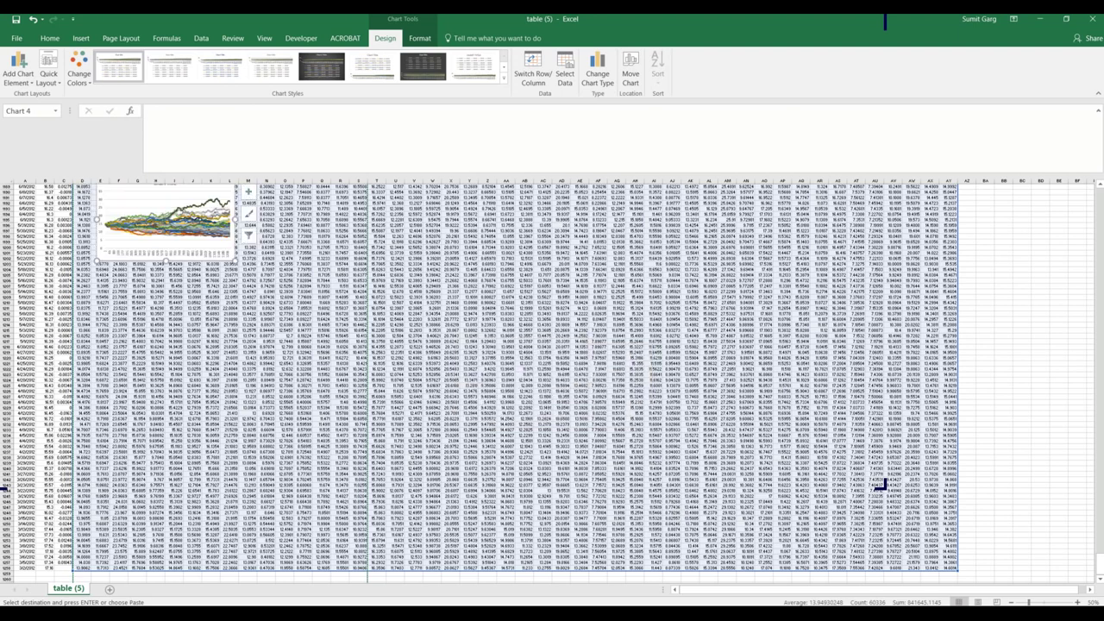
# Examine the simulated price paths in the new line chart at a larger zoom.
pyautogui.scroll(3, 880, 486)
pyautogui.click(998, 602)
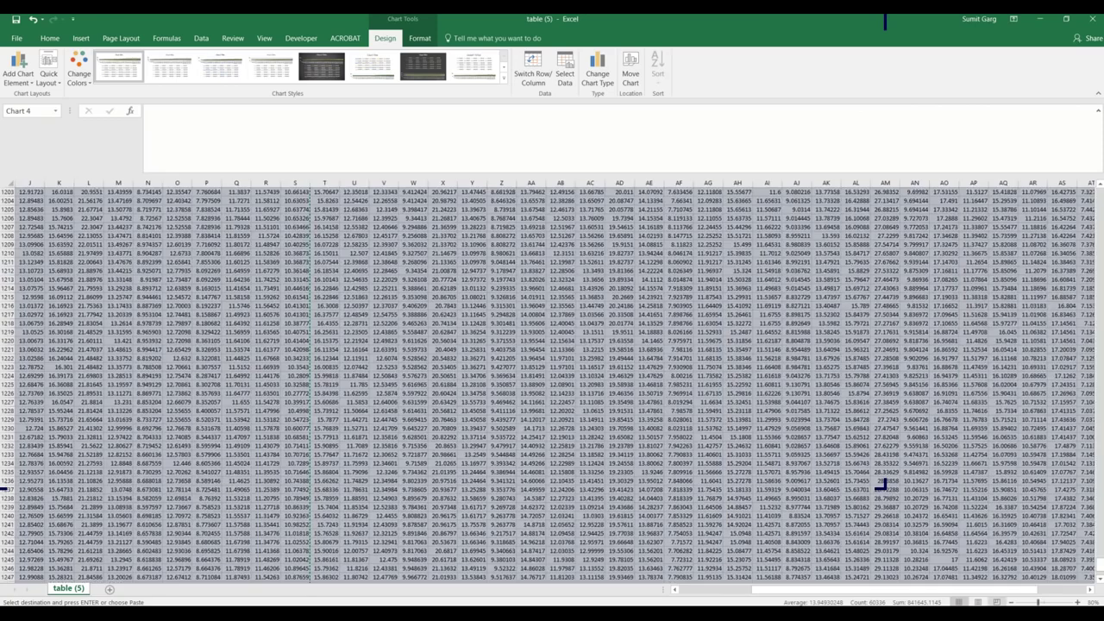
pyautogui.scroll(-3, 880, 485)
pyautogui.scroll(-2, 880, 486)
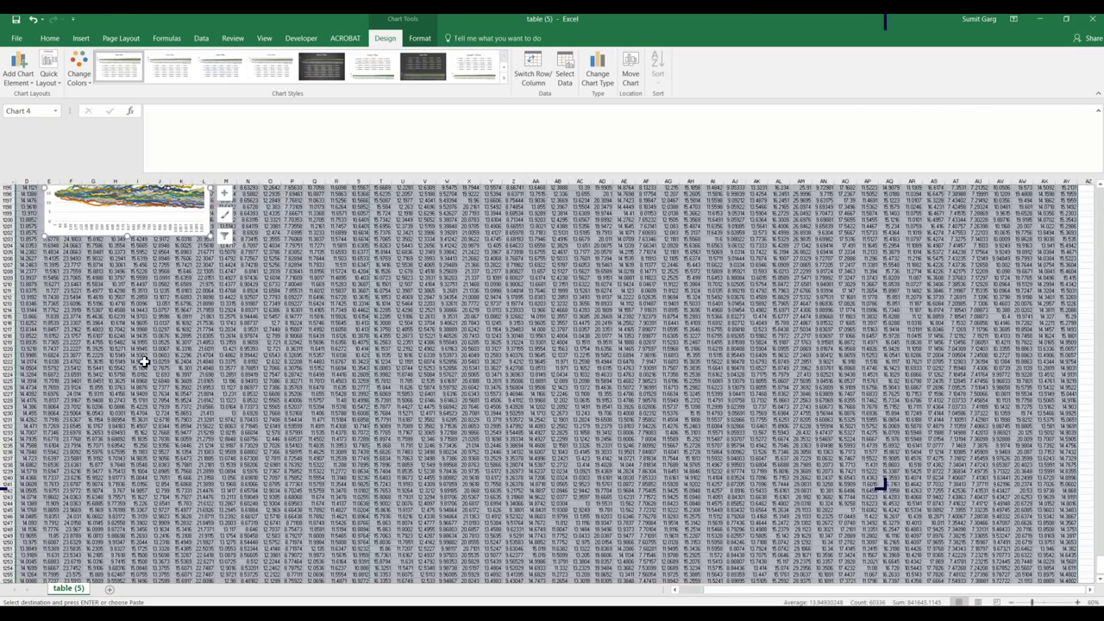
pyautogui.scroll(3, 145, 362)
pyautogui.click(116, 355)
pyautogui.scroll(1, 188, 274)
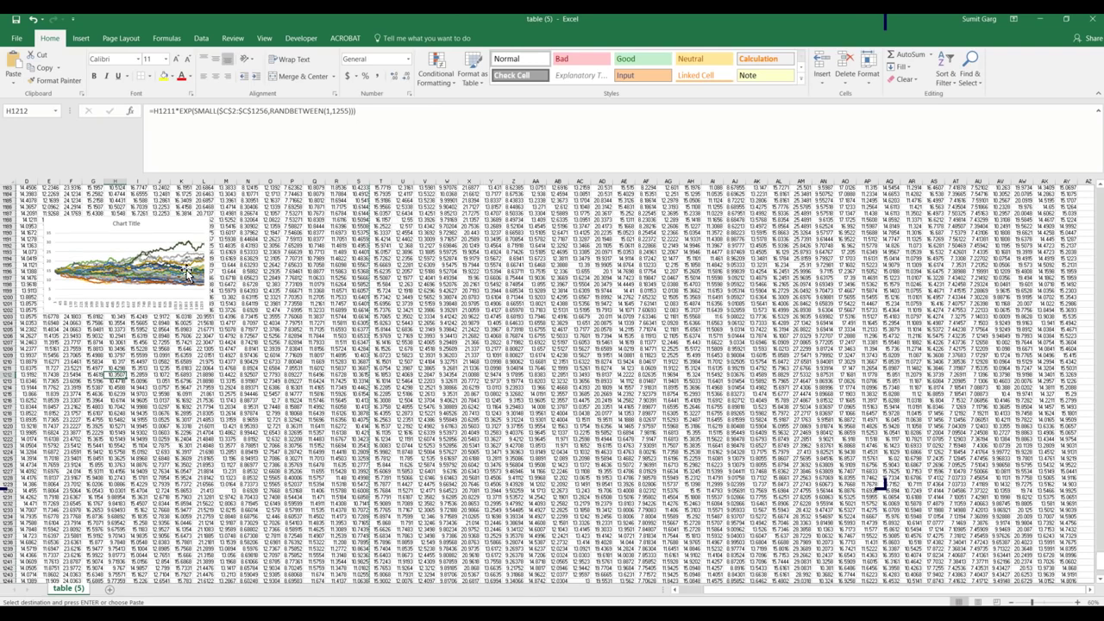
# Move the simulated price line chart next to the Trading Days scatter chart near the start of the sheet.
pyautogui.moveTo(187, 274); pyautogui.dragTo(211, 267)
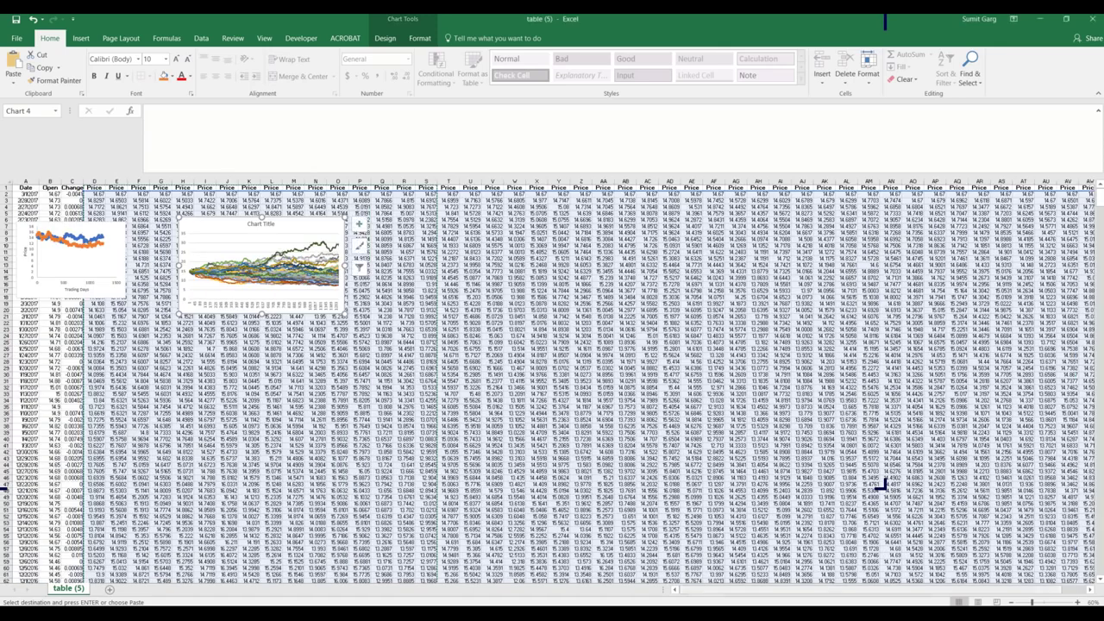
pyautogui.scroll(5, 559, 381)
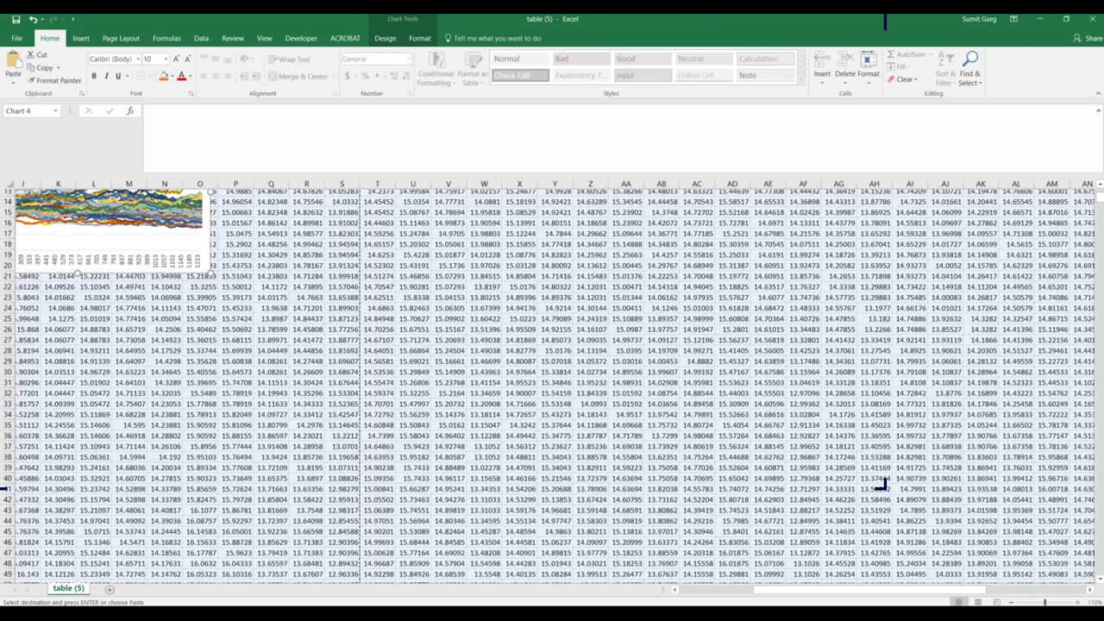
pyautogui.scroll(3, 879, 485)
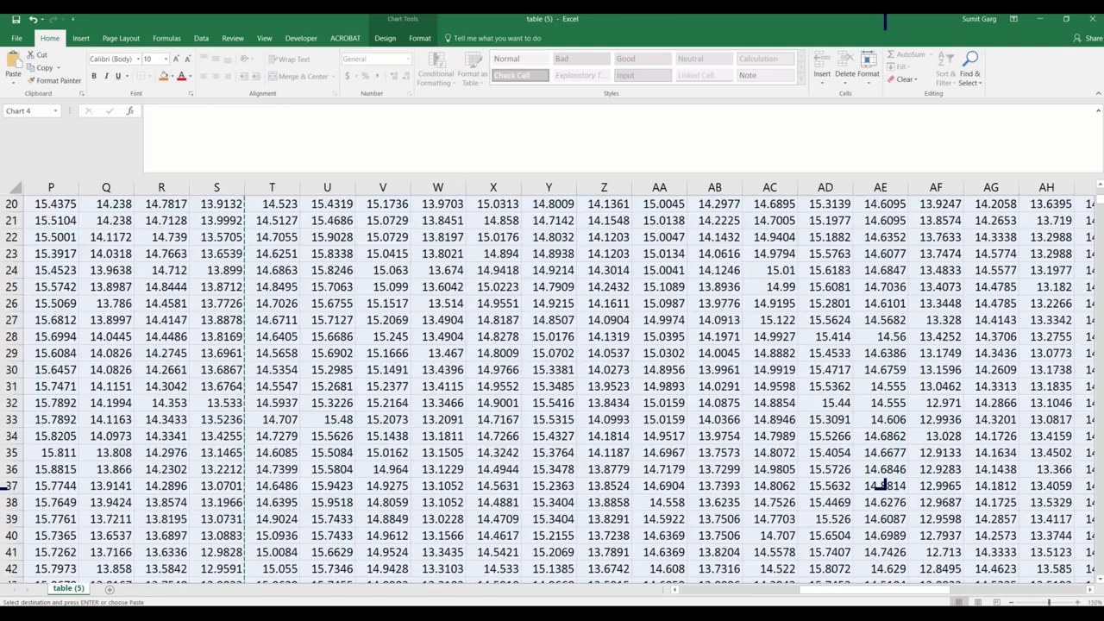
pyautogui.hscroll(-3, 879, 486)
pyautogui.moveTo(799, 590); pyautogui.dragTo(750, 590)
pyautogui.scroll(5, 299, 418)
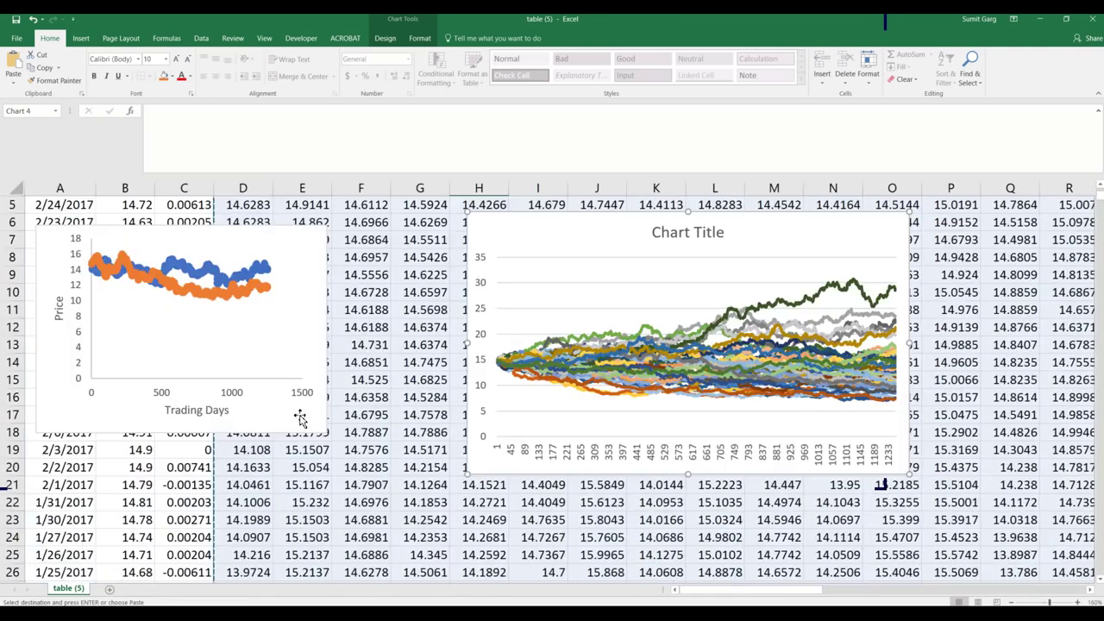
# Move the simulated price chart up to about row 3 and reshape it narrower and taller, spanning columns H to L.
pyautogui.scroll(2, 299, 418)
pyautogui.click(421, 380)
pyautogui.click(730, 354)
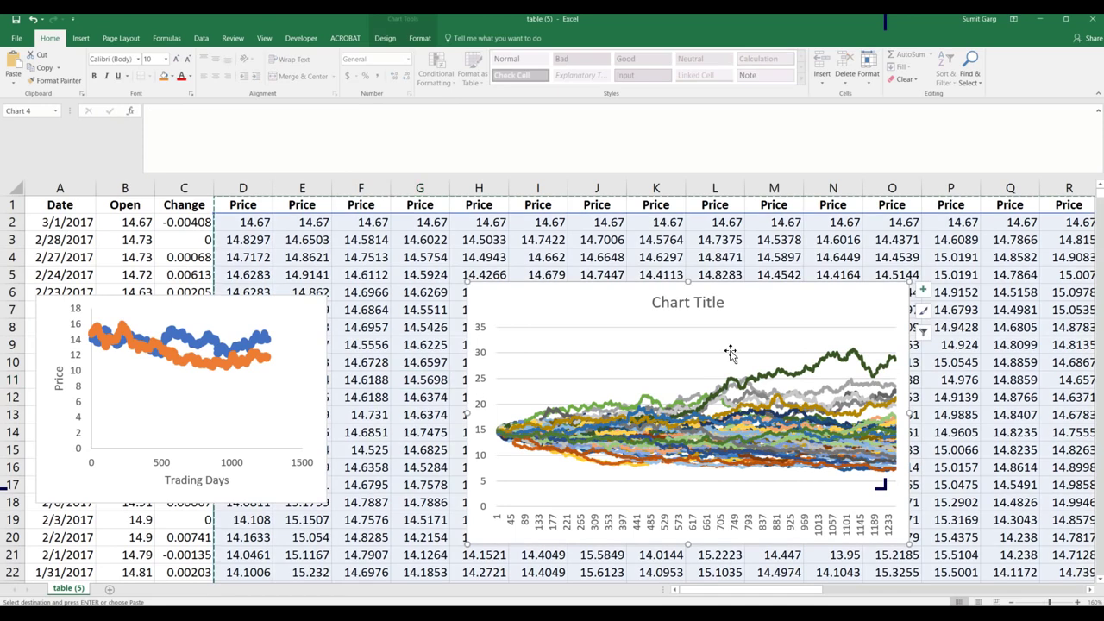
pyautogui.moveTo(731, 354); pyautogui.dragTo(724, 307)
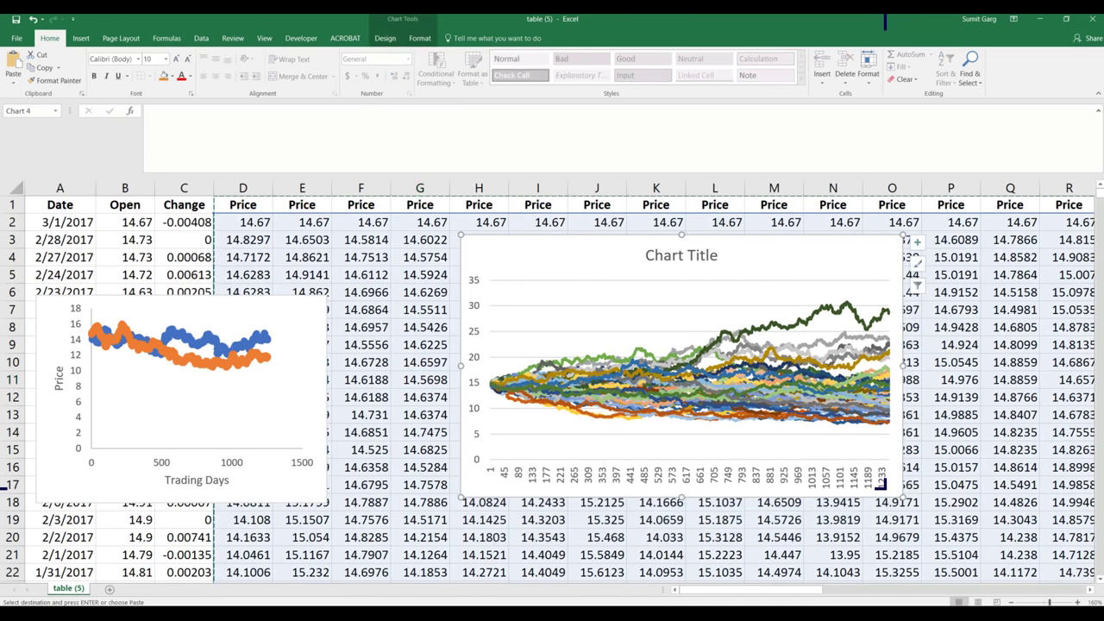
pyautogui.moveTo(903, 498); pyautogui.dragTo(727, 527)
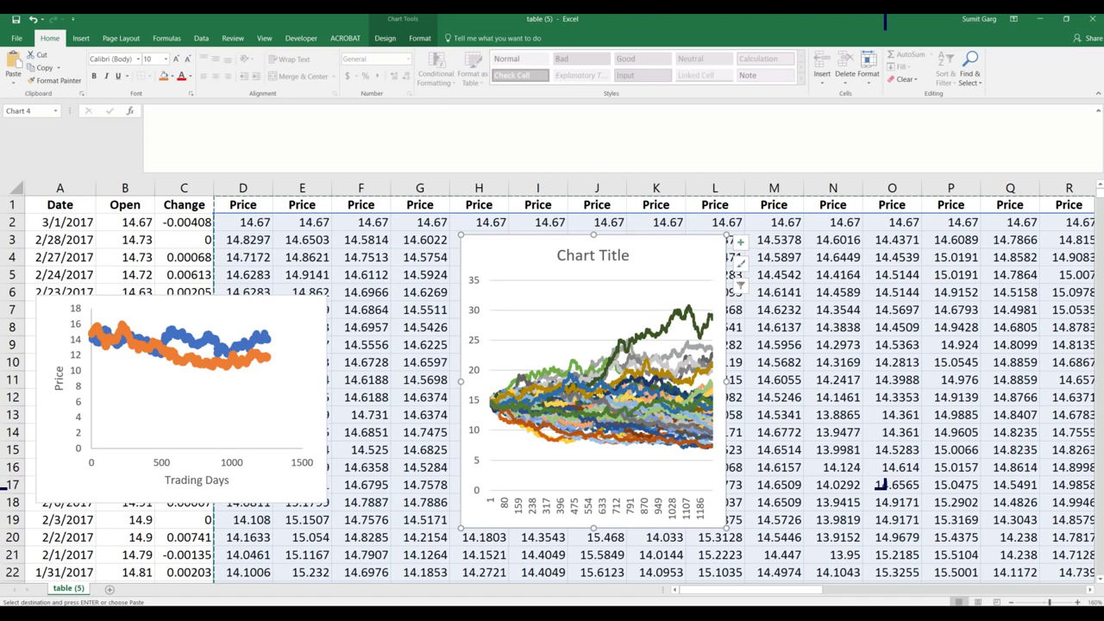
# Delete the older Trading Days scatter chart covering columns A to E.
pyautogui.click(400, 520)
pyautogui.press('Delete')
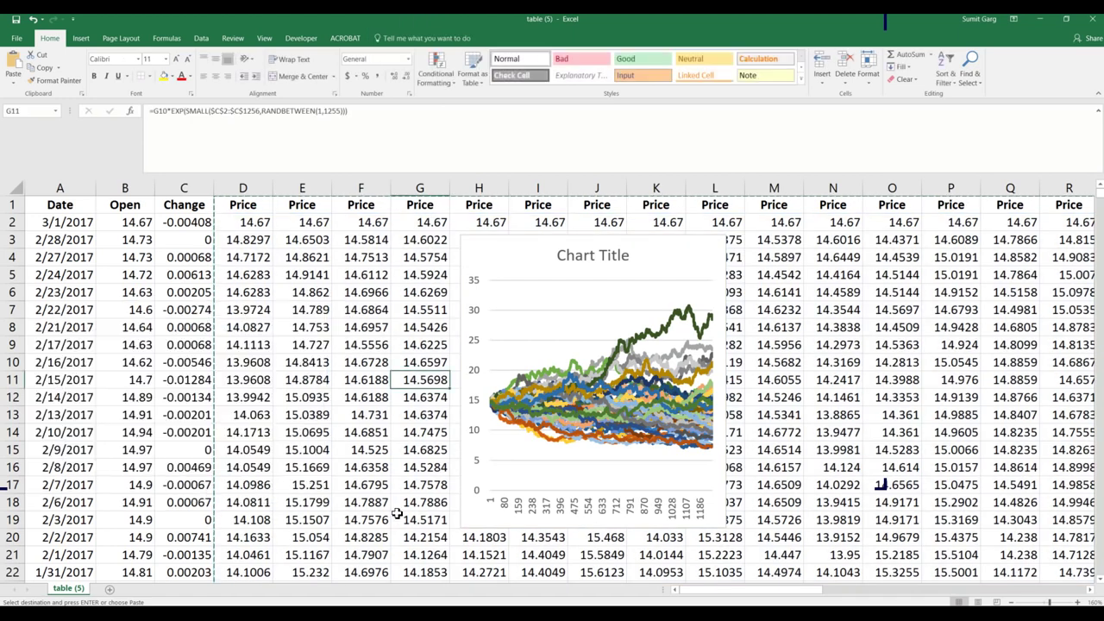
pyautogui.press('Down')
pyautogui.press('Left')
pyautogui.press('Left')
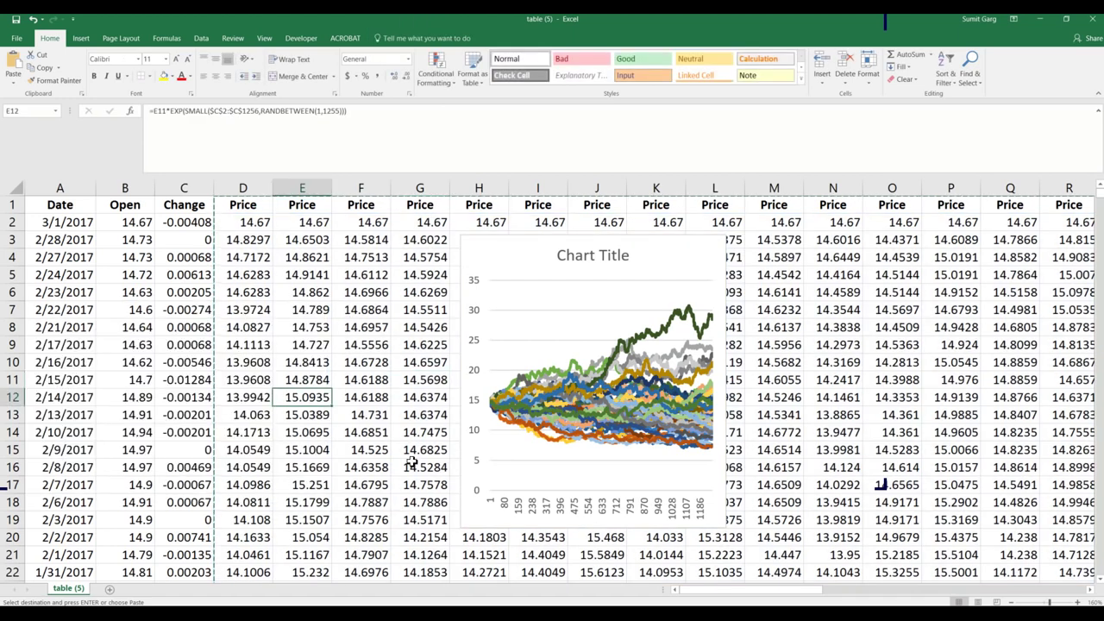
# Re-enter the existing starting price formula =$B$2 in D2 to regenerate the simulated price paths.
pyautogui.click(243, 222)
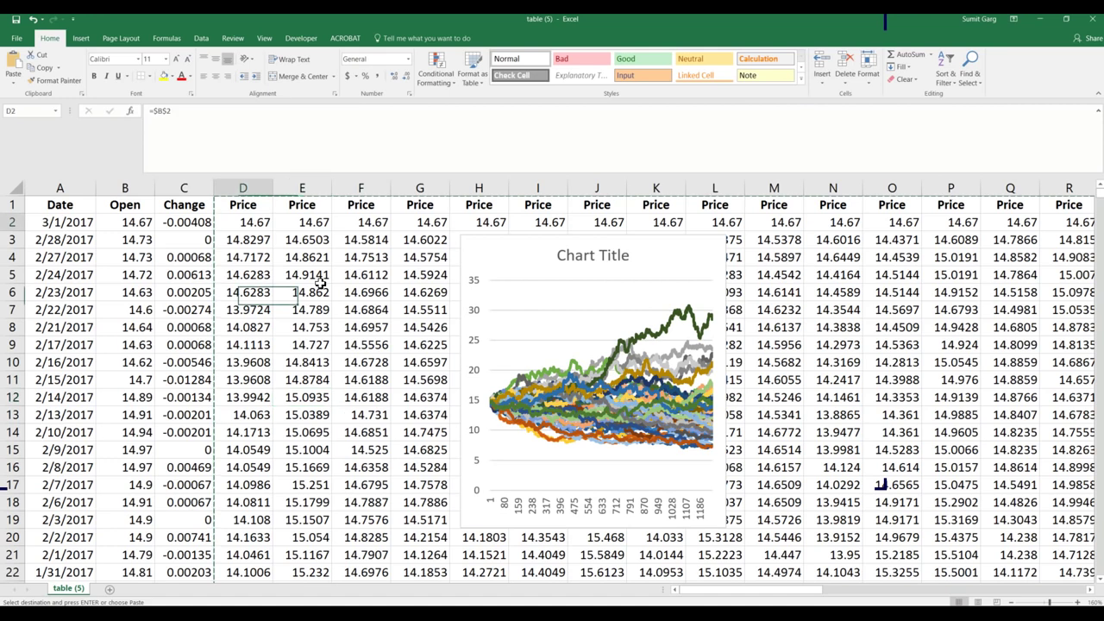
pyautogui.press('F2')
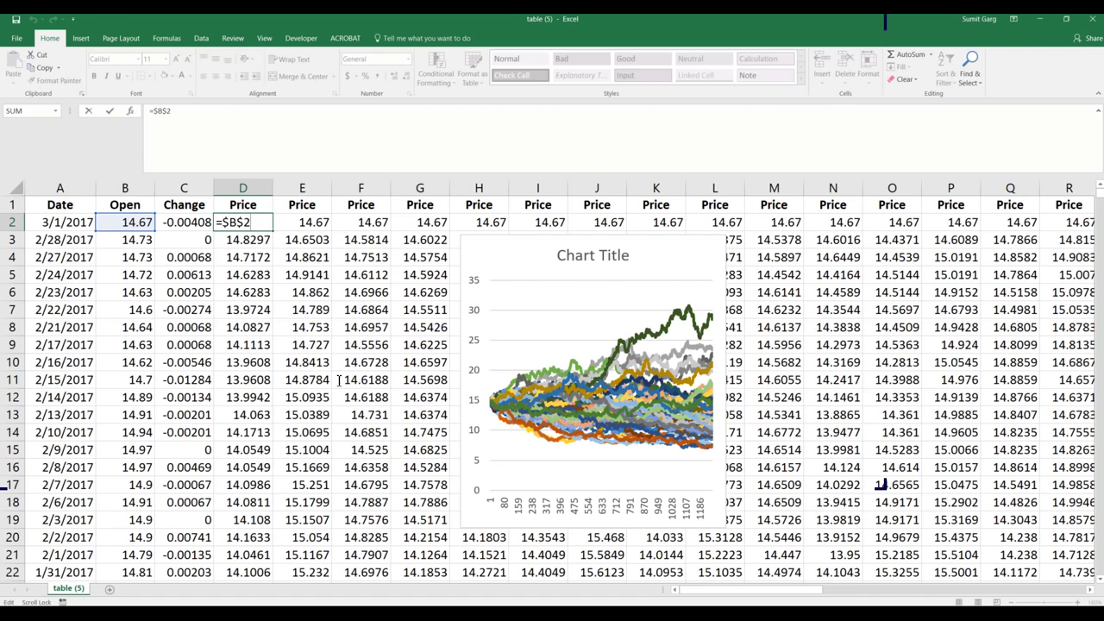
pyautogui.press('Return')
pyautogui.press('Return')
pyautogui.click(313, 328)
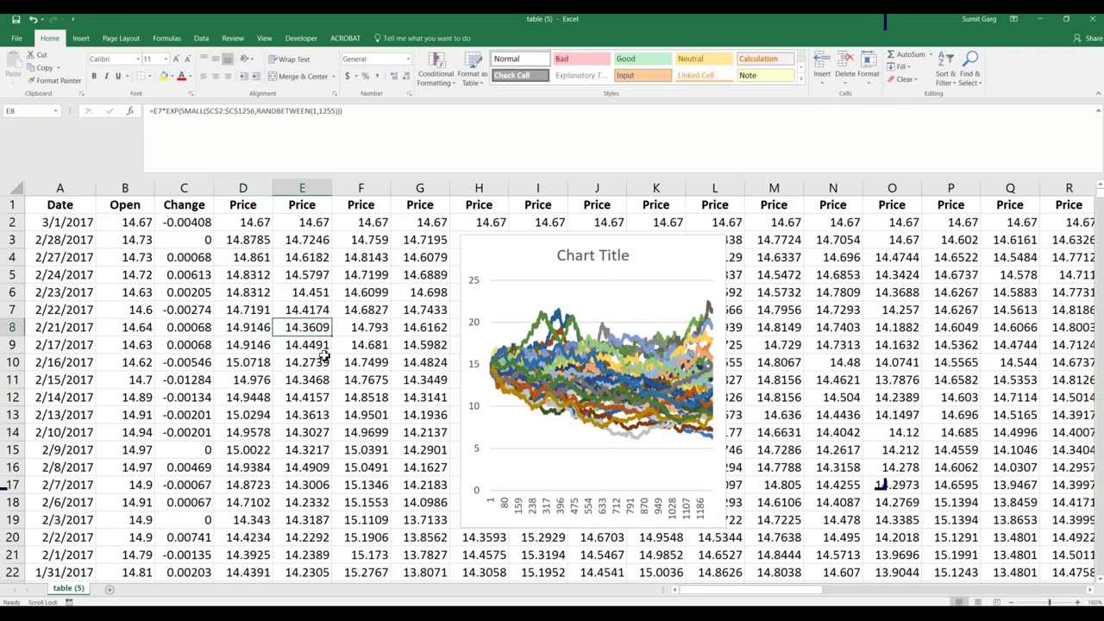
# Re-enter the existing log change formula =LN(B2/B3) in C2 to trigger another recalculation of the simulated prices.
pyautogui.click(195, 224)
pyautogui.press('F2')
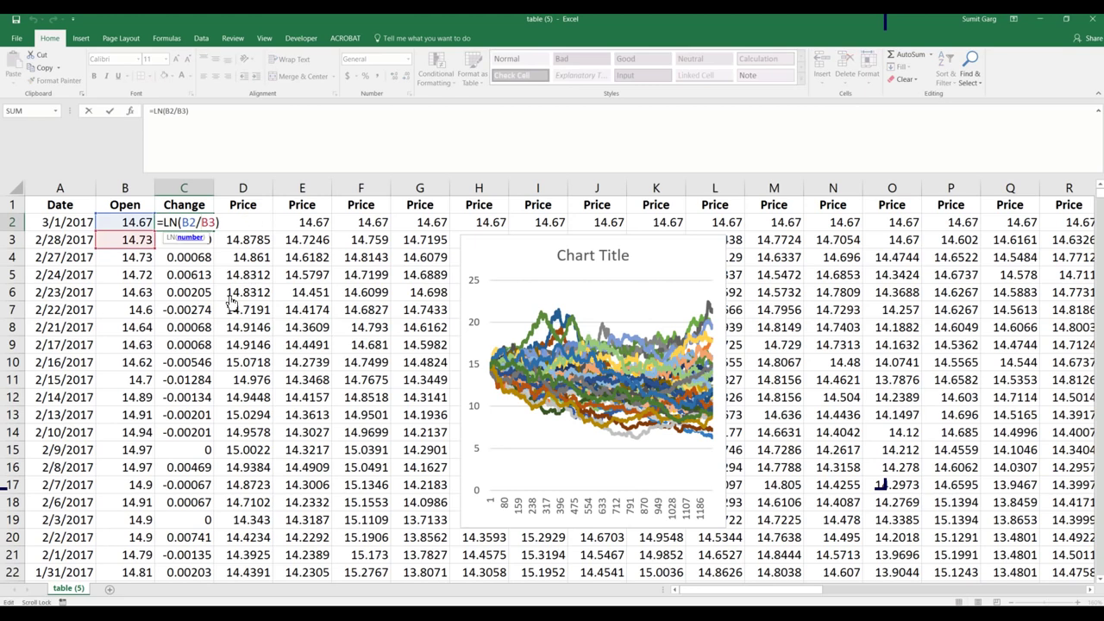
pyautogui.press('Escape')
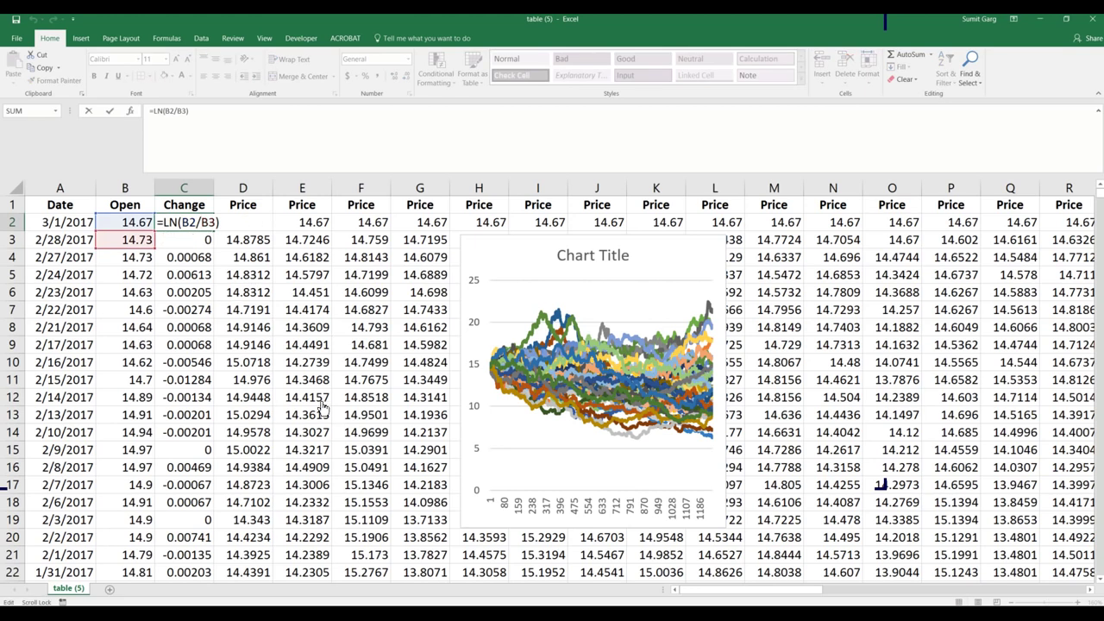
pyautogui.press('Return')
pyautogui.press('Return')
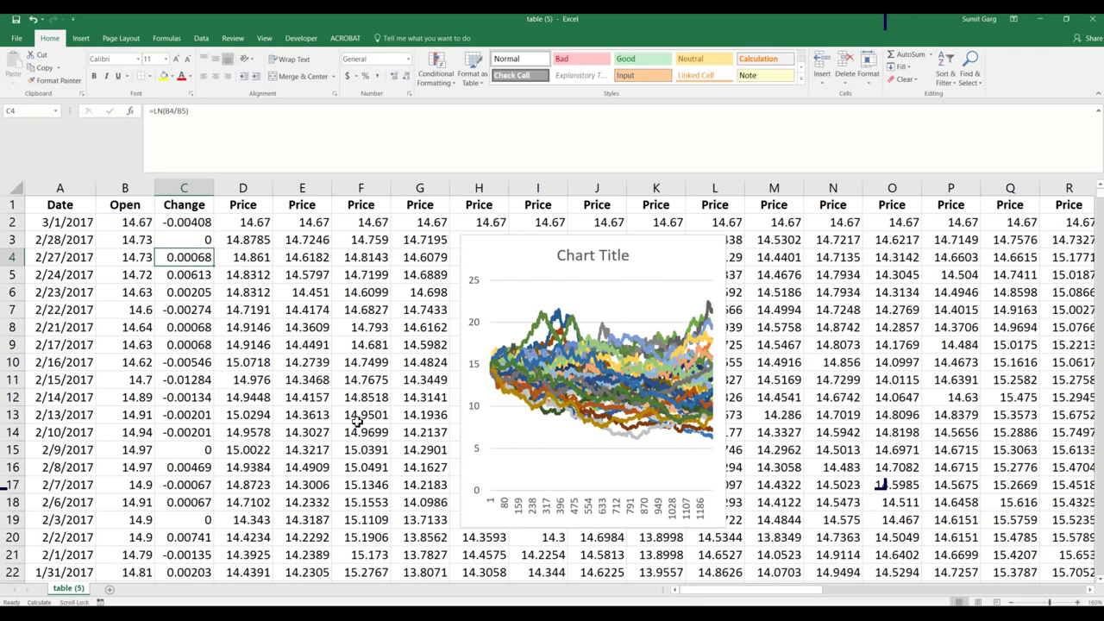
# Move the simulated price chart over columns E to I, starting at row 2.
pyautogui.click(304, 345)
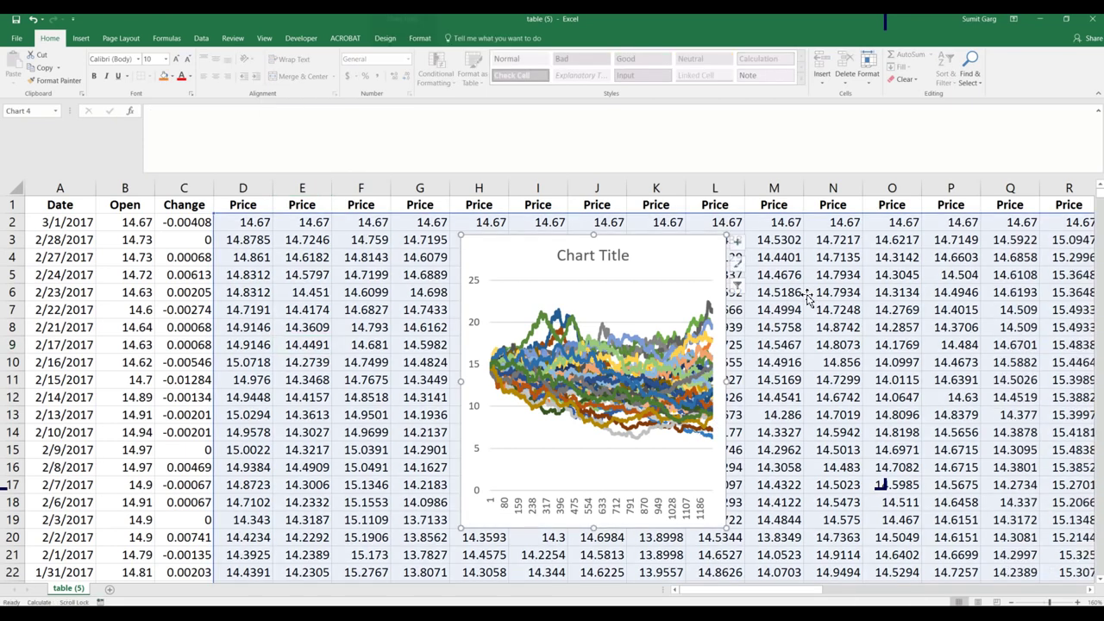
pyautogui.moveTo(721, 288); pyautogui.dragTo(603, 270)
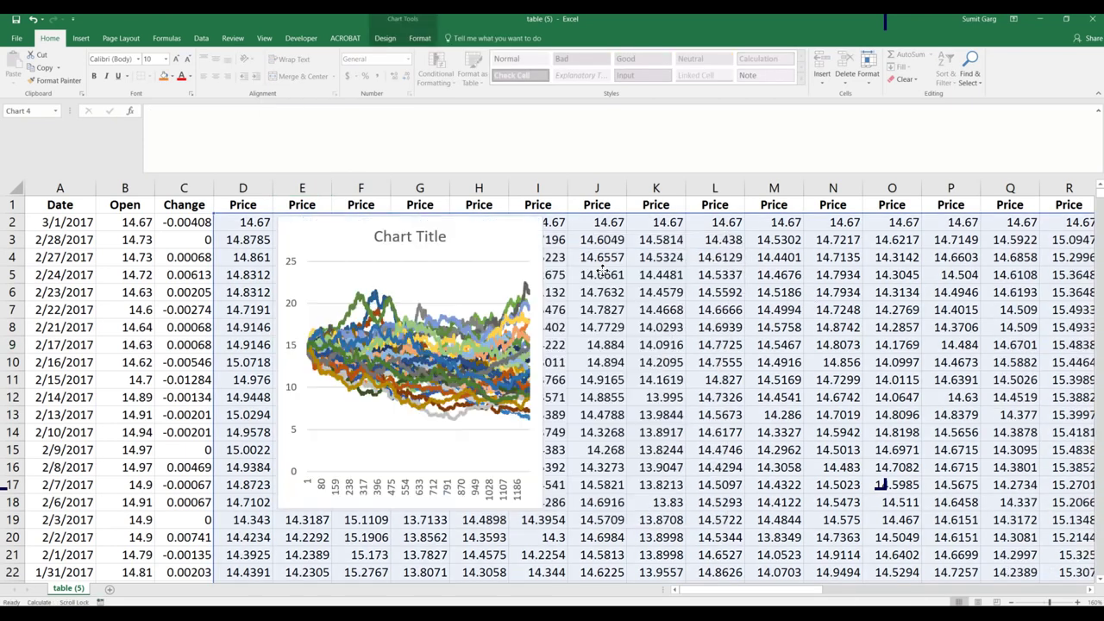
# Re-enter the existing random sampling formula in J6 to draw a new set of simulated prices.
pyautogui.click(597, 292)
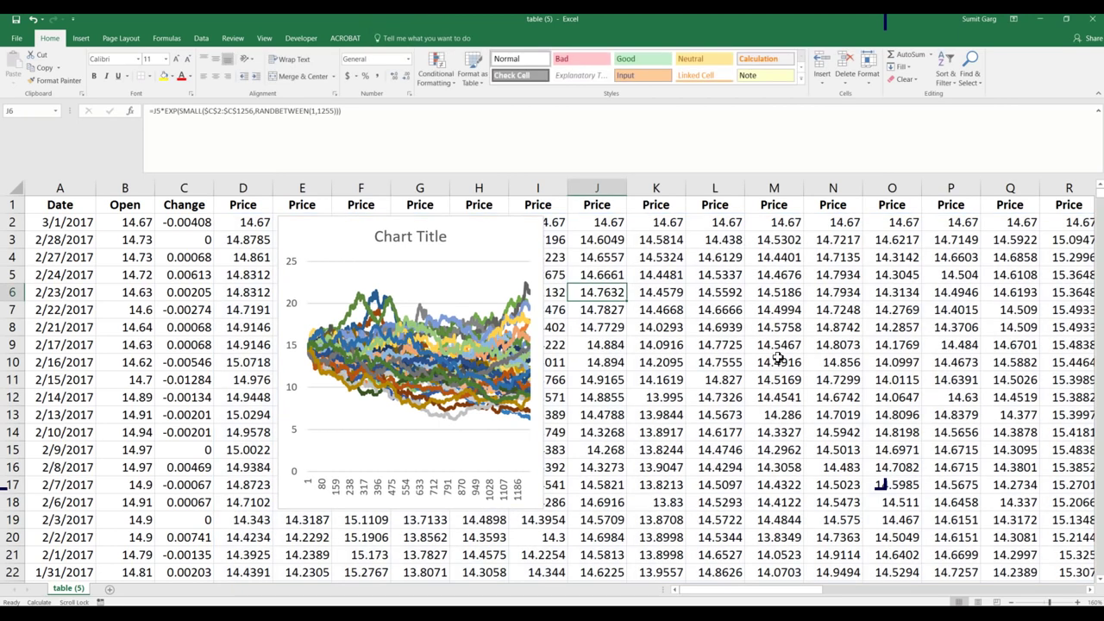
pyautogui.press('F2')
pyautogui.press('Escape')
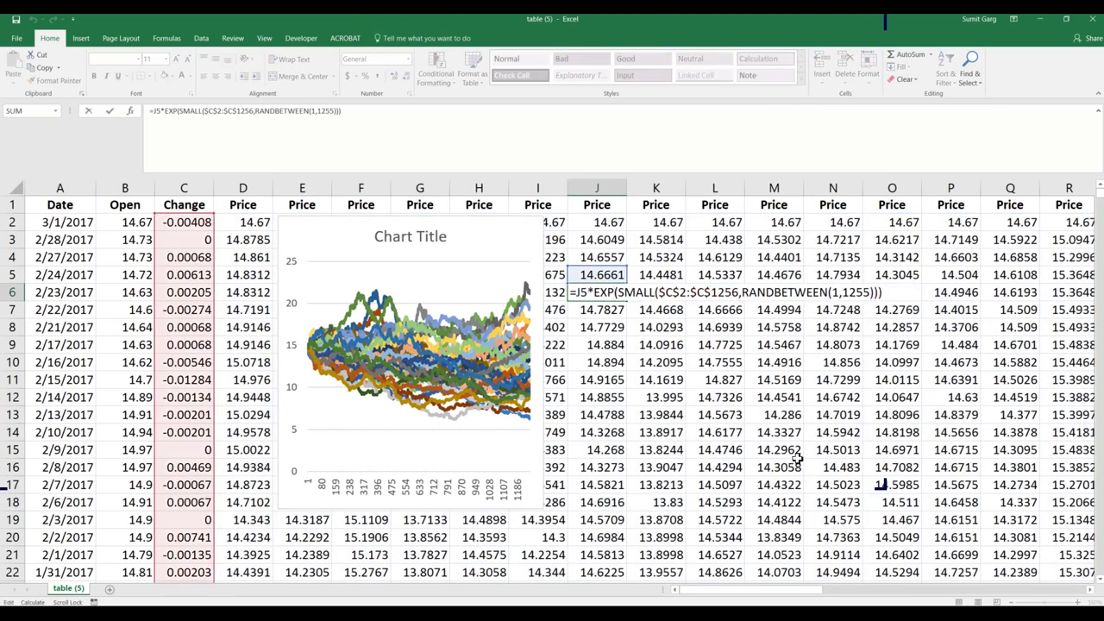
pyautogui.press('Return')
pyautogui.press('Return')
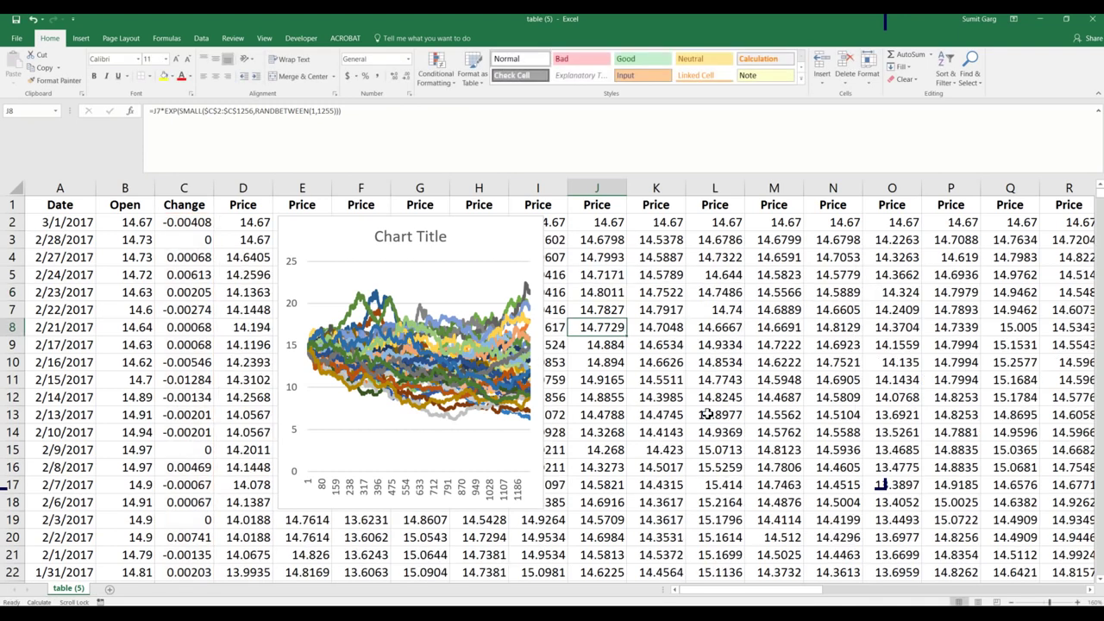
# Try to recalculate the worksheet to refresh the simulated price paths in the chart.
pyautogui.press('Right')
pyautogui.press('Down')
pyautogui.press('Down')
pyautogui.press('F9')
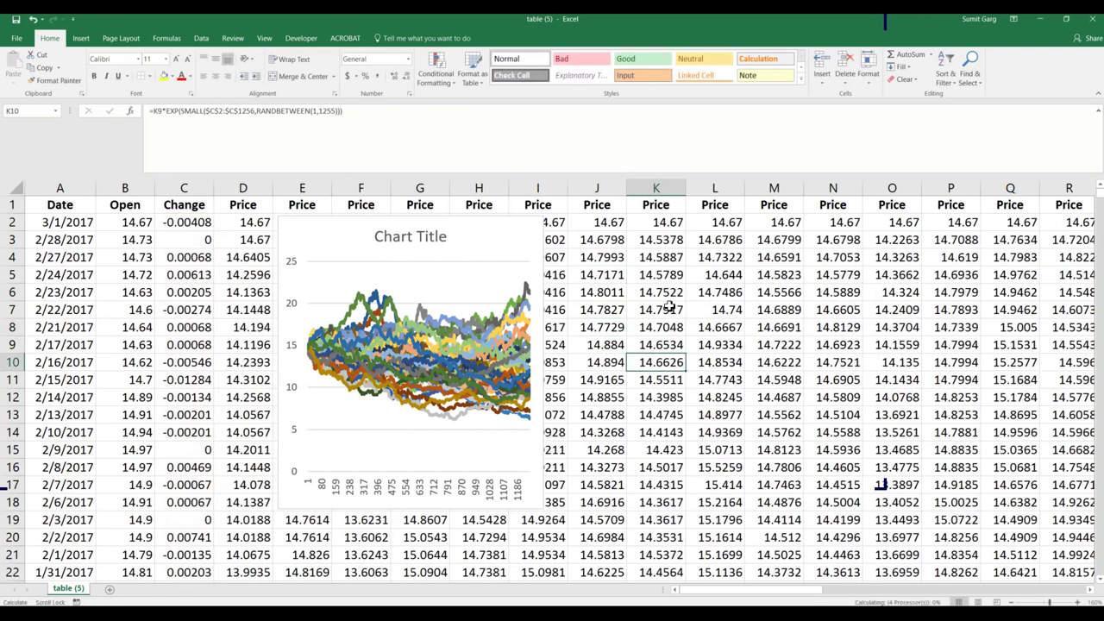
pyautogui.click(508, 242)
pyautogui.click(604, 260)
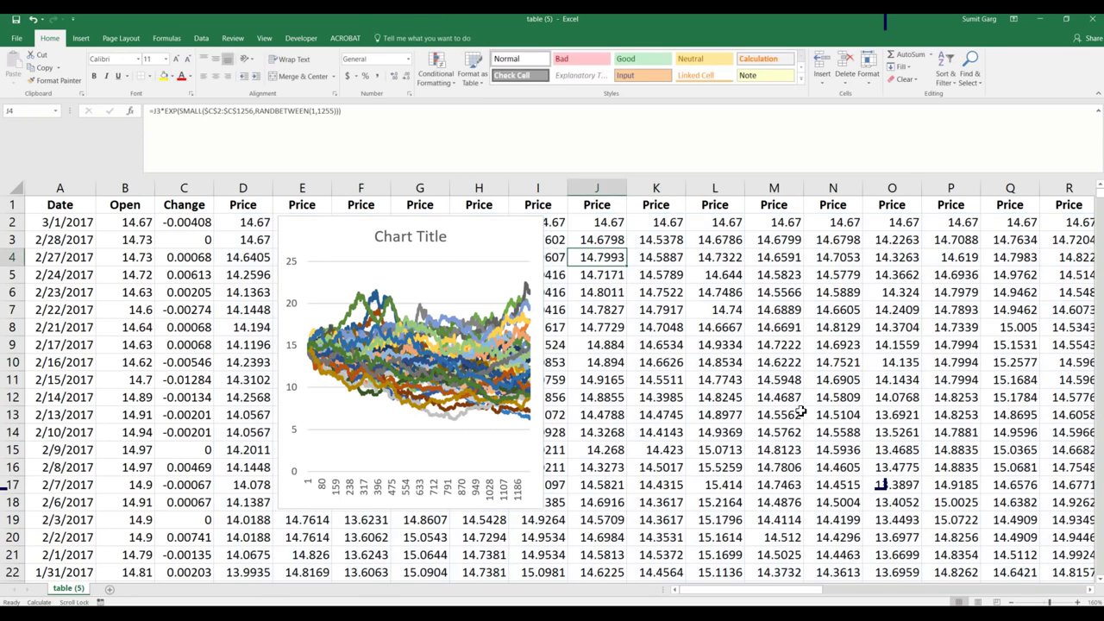
pyautogui.press('F9')
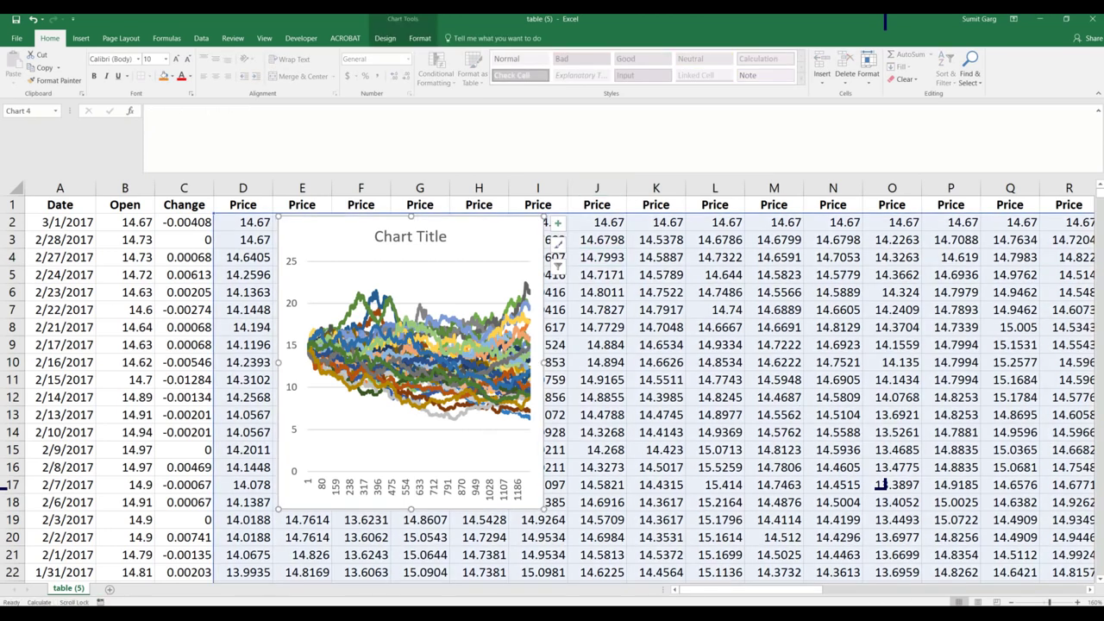
# Shorten the simulated price chart to end at row 17 and recalculate the sheet to redraw its paths.
pyautogui.moveTo(412, 509); pyautogui.dragTo(411, 496)
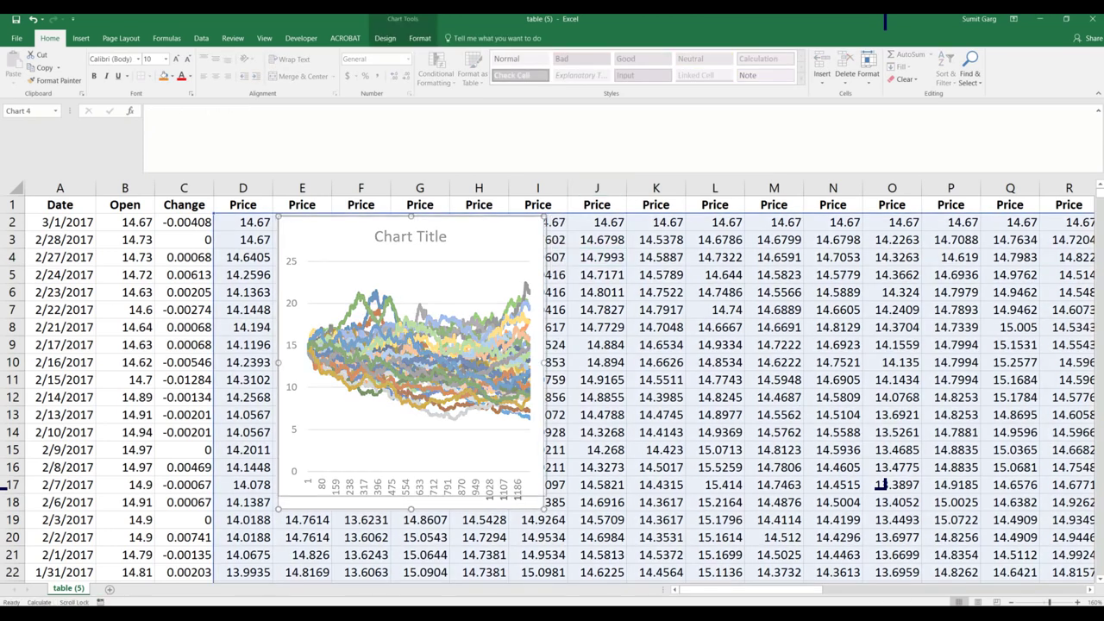
pyautogui.moveTo(544, 509); pyautogui.dragTo(547, 496)
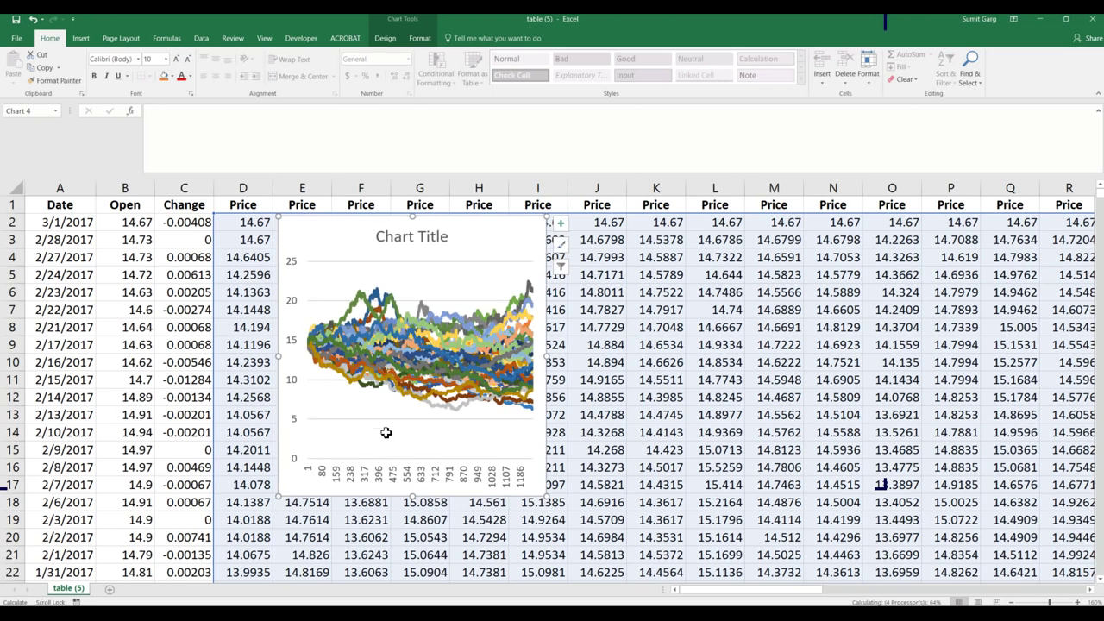
pyautogui.press('F9')
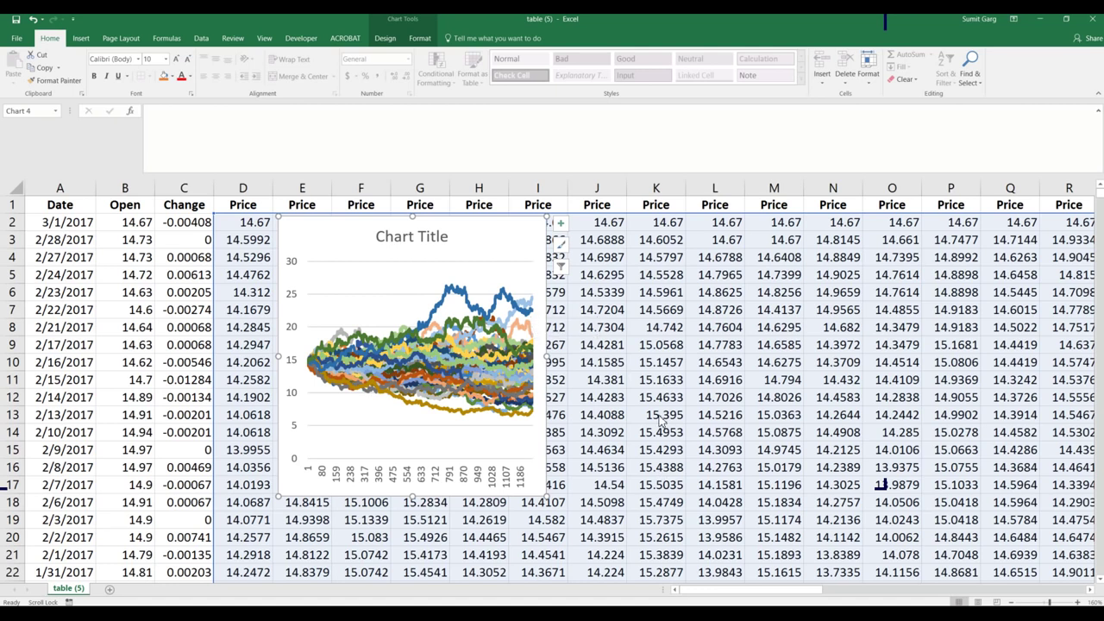
pyautogui.press('Escape')
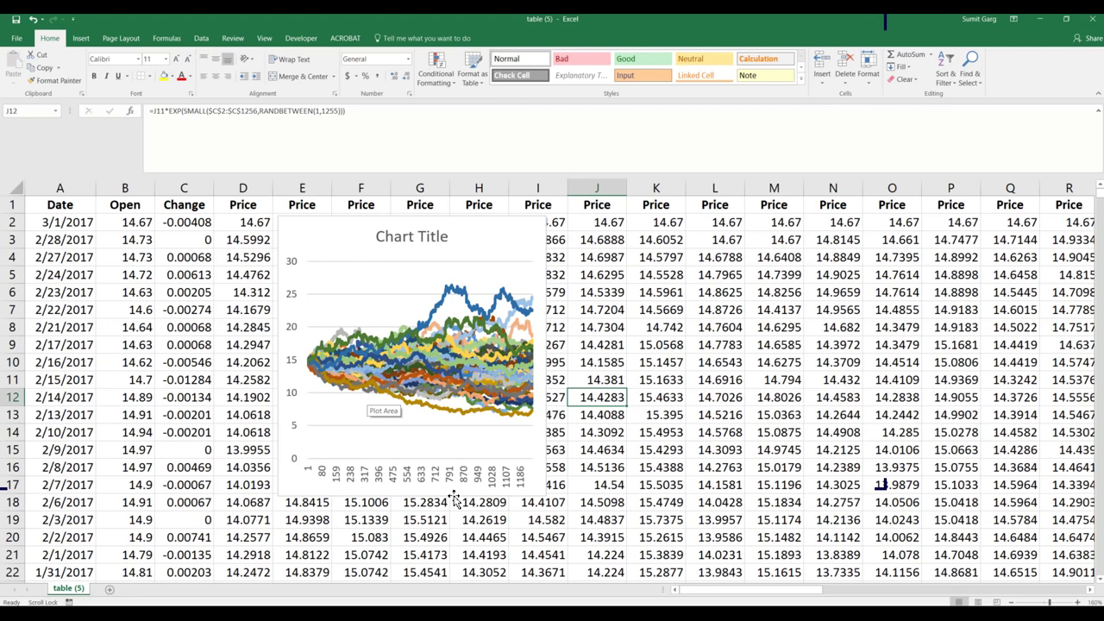
pyautogui.click(454, 494)
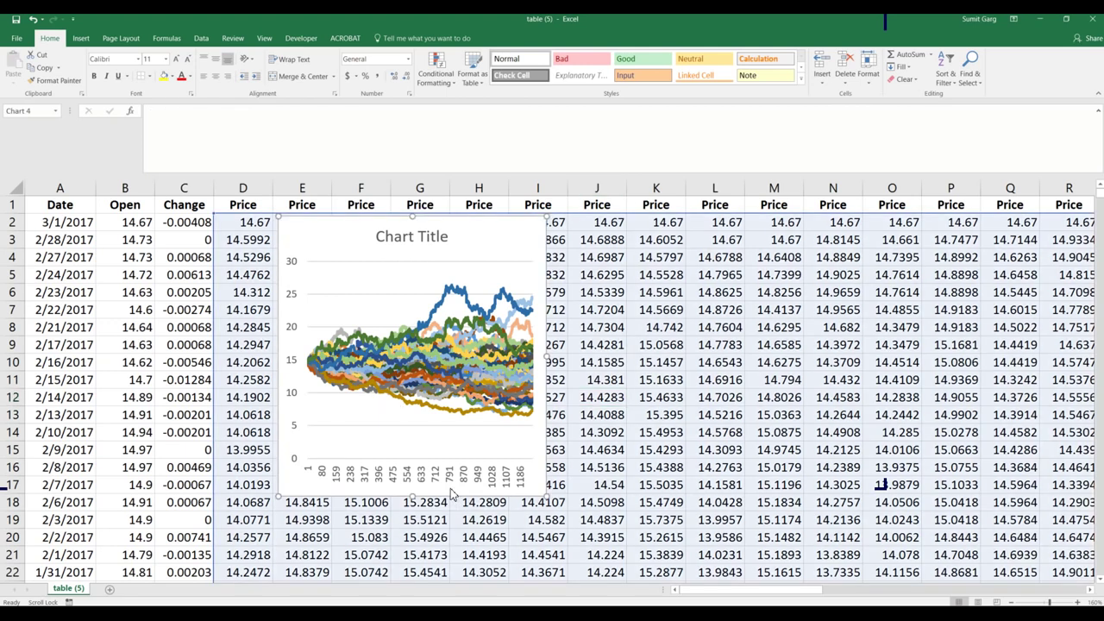
pyautogui.press('Down')
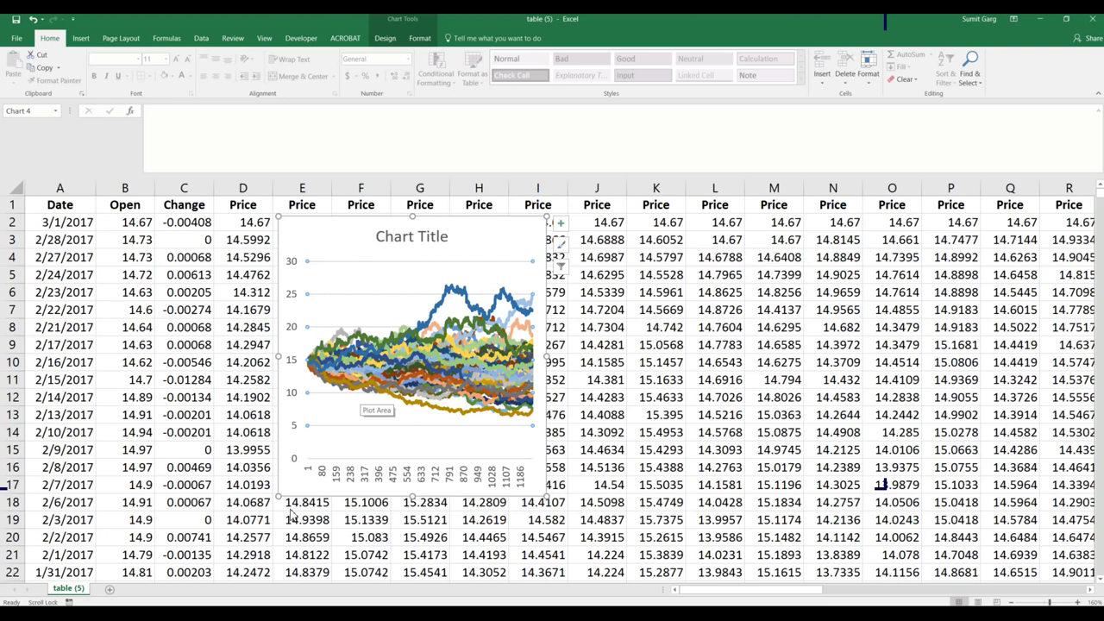
pyautogui.press('Escape')
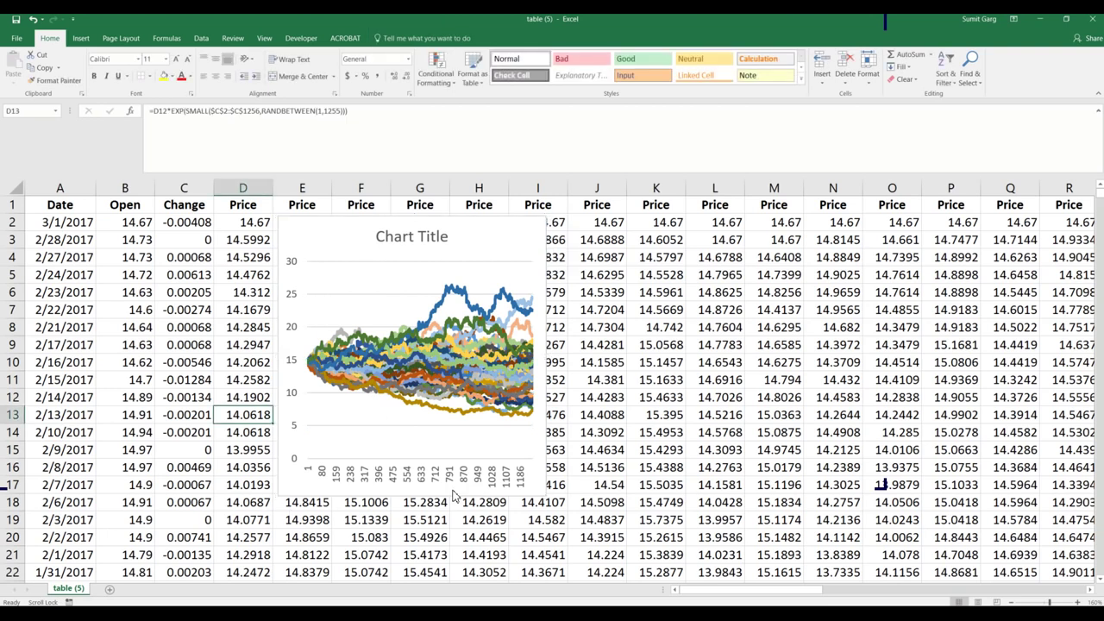